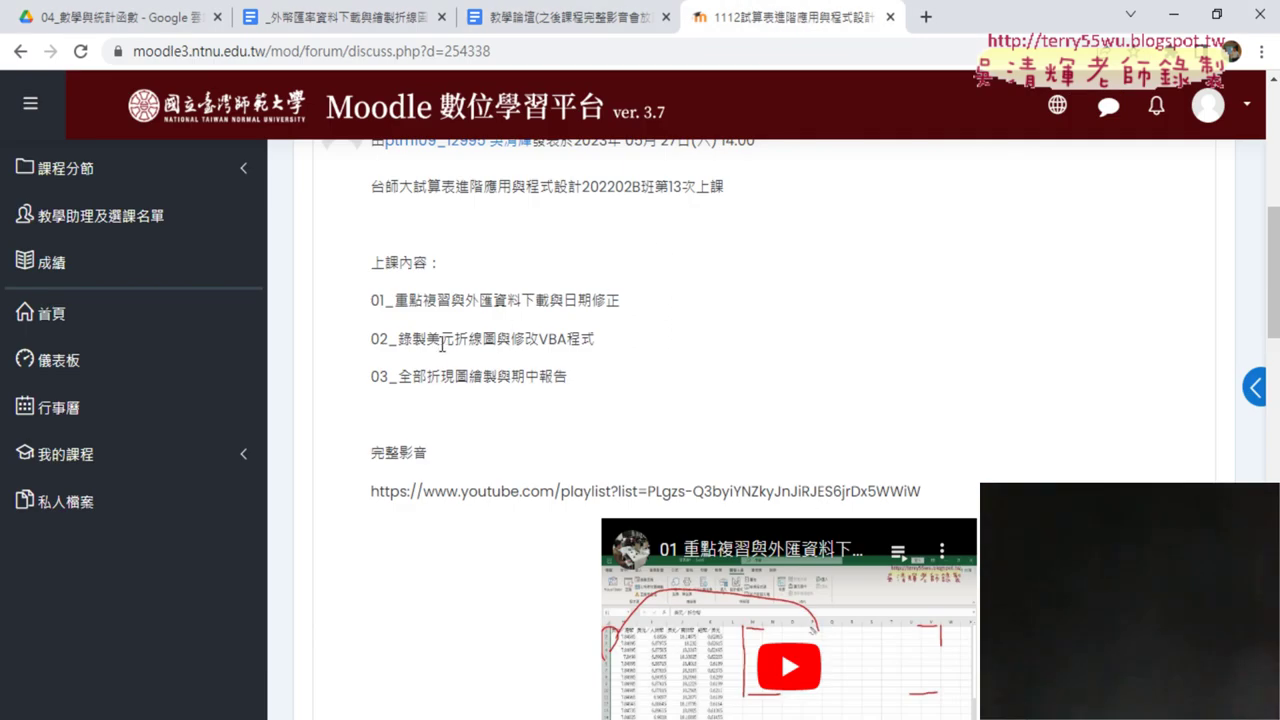
# Highlight the FX data download, USD line chart and line-chart drawing wording in items 01–03.
pyautogui.moveTo(468, 306); pyautogui.dragTo(535, 300)
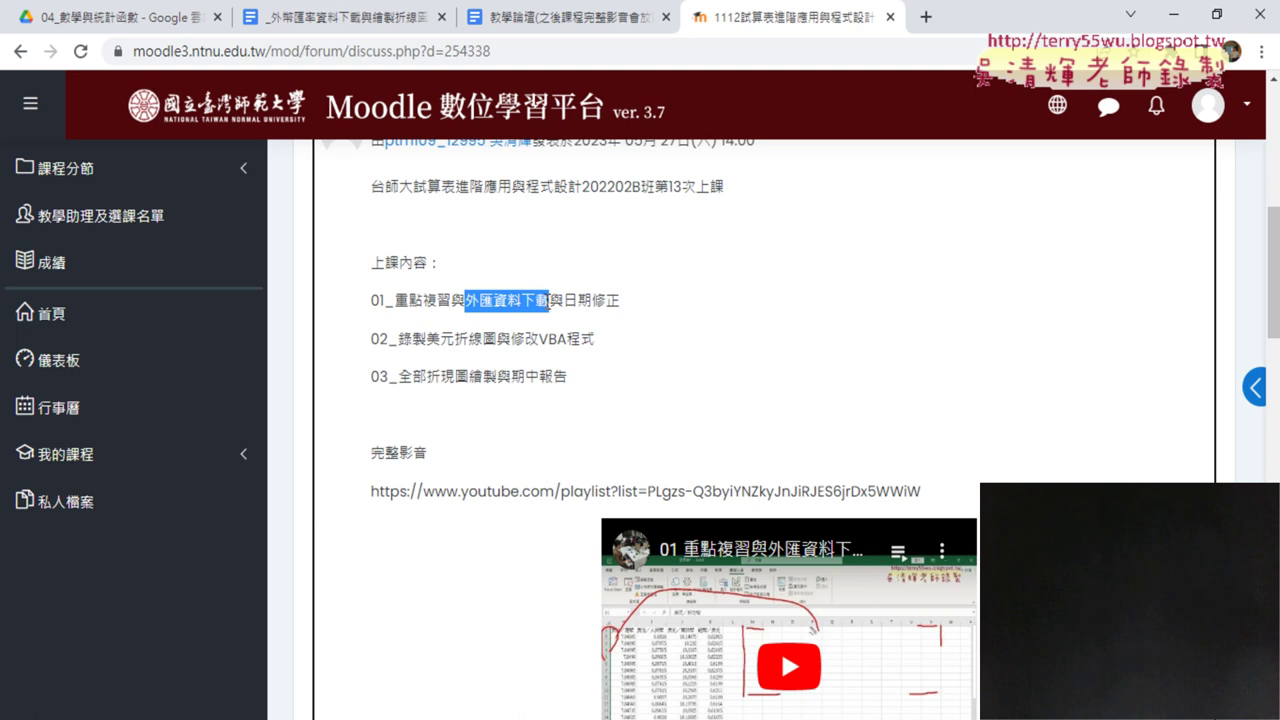
pyautogui.moveTo(535, 300); pyautogui.dragTo(620, 300)
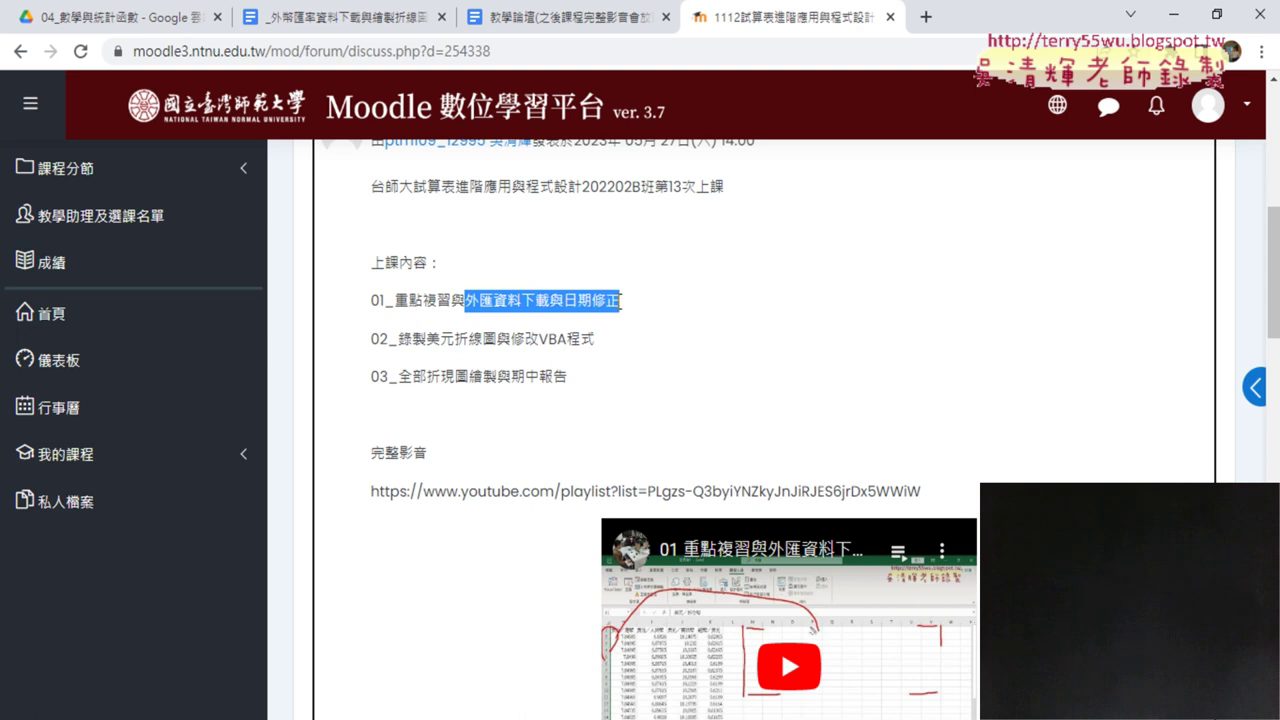
pyautogui.moveTo(428, 342); pyautogui.dragTo(500, 347)
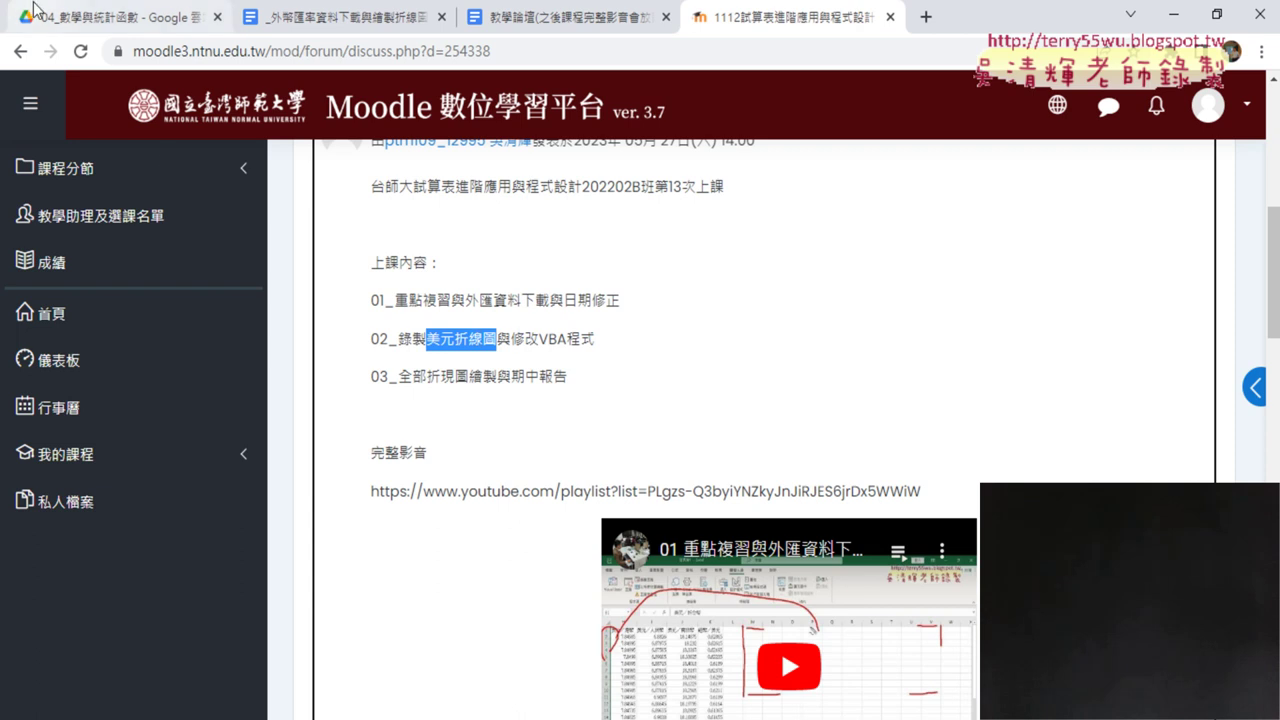
pyautogui.moveTo(311, 20)
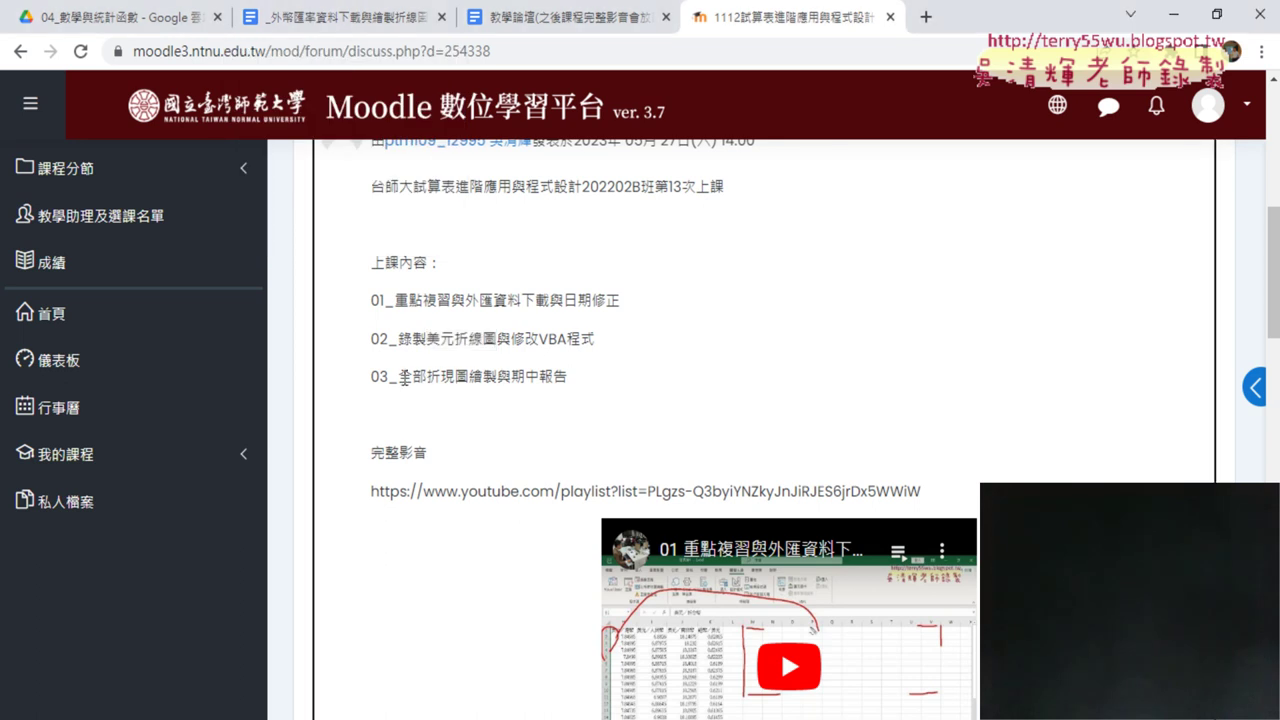
pyautogui.moveTo(399, 376); pyautogui.dragTo(570, 393)
pyautogui.click(519, 380)
# Return to the course announcements forum, then go to the Moodle site home page.
pyautogui.click(22, 55)
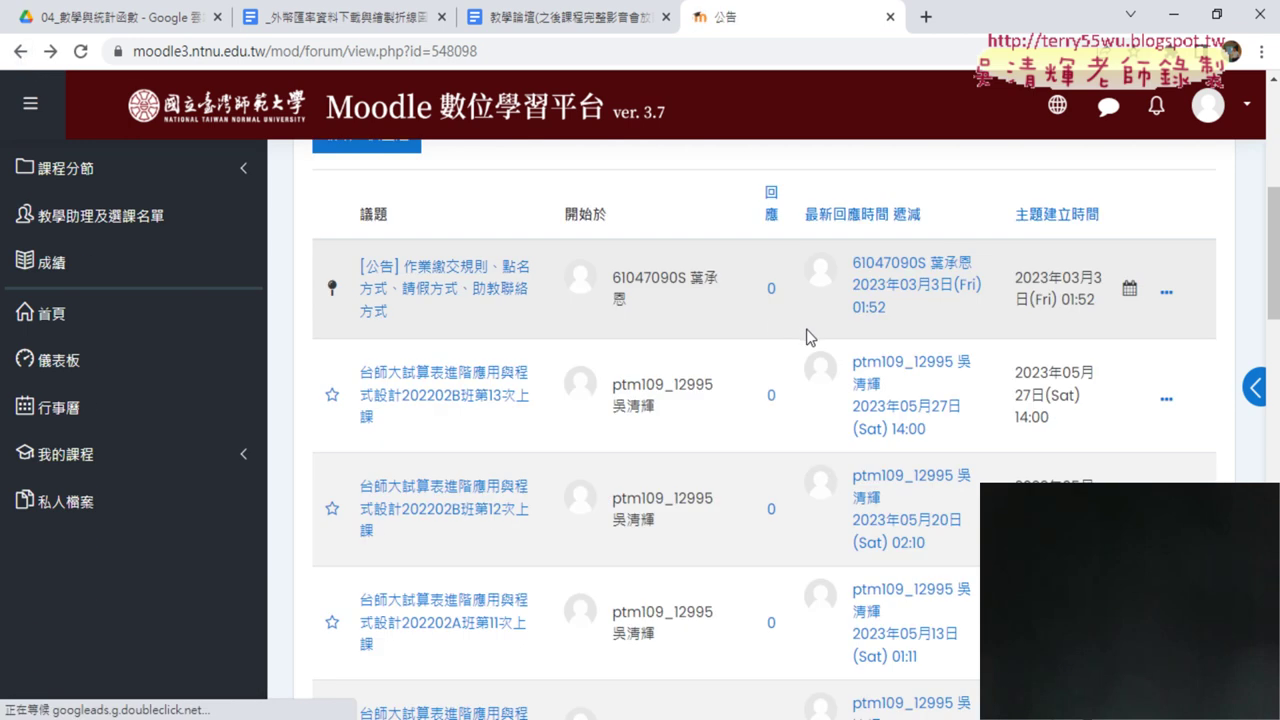
pyautogui.scroll(3, 694, 309)
pyautogui.scroll(-3, 694, 329)
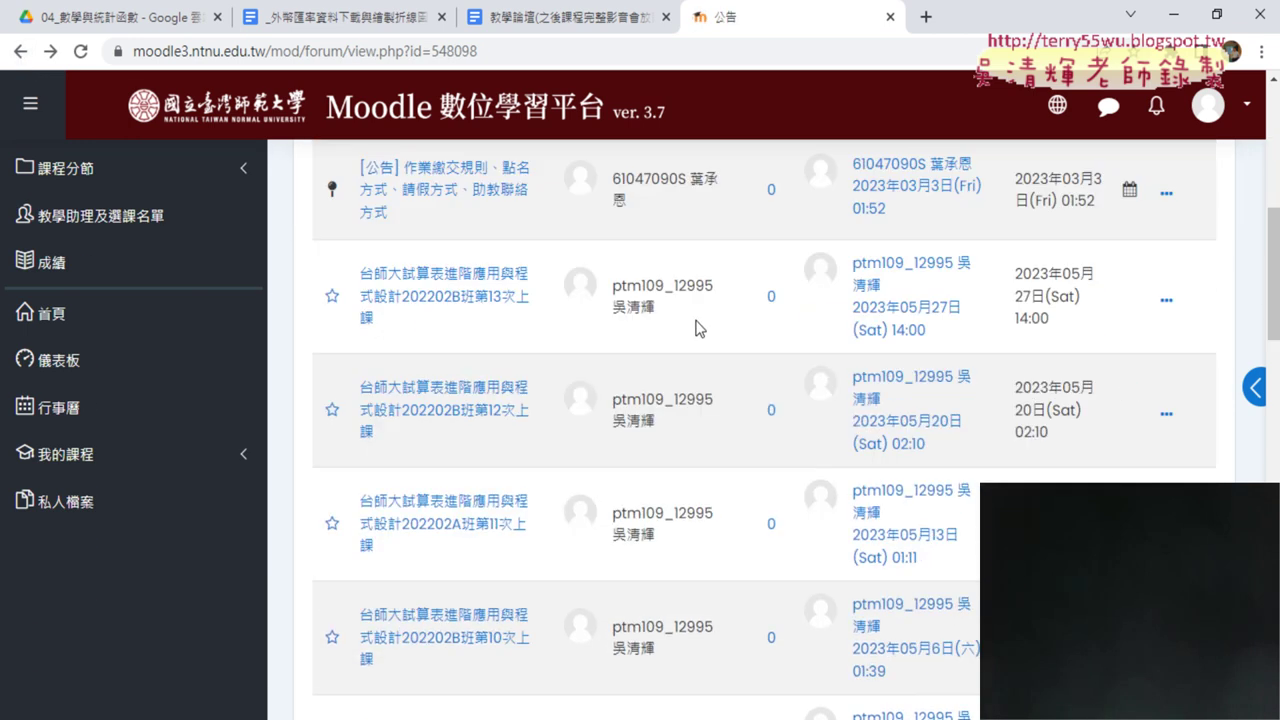
pyautogui.scroll(-2, 700, 329)
pyautogui.scroll(6, 609, 314)
pyautogui.scroll(2, 461, 231)
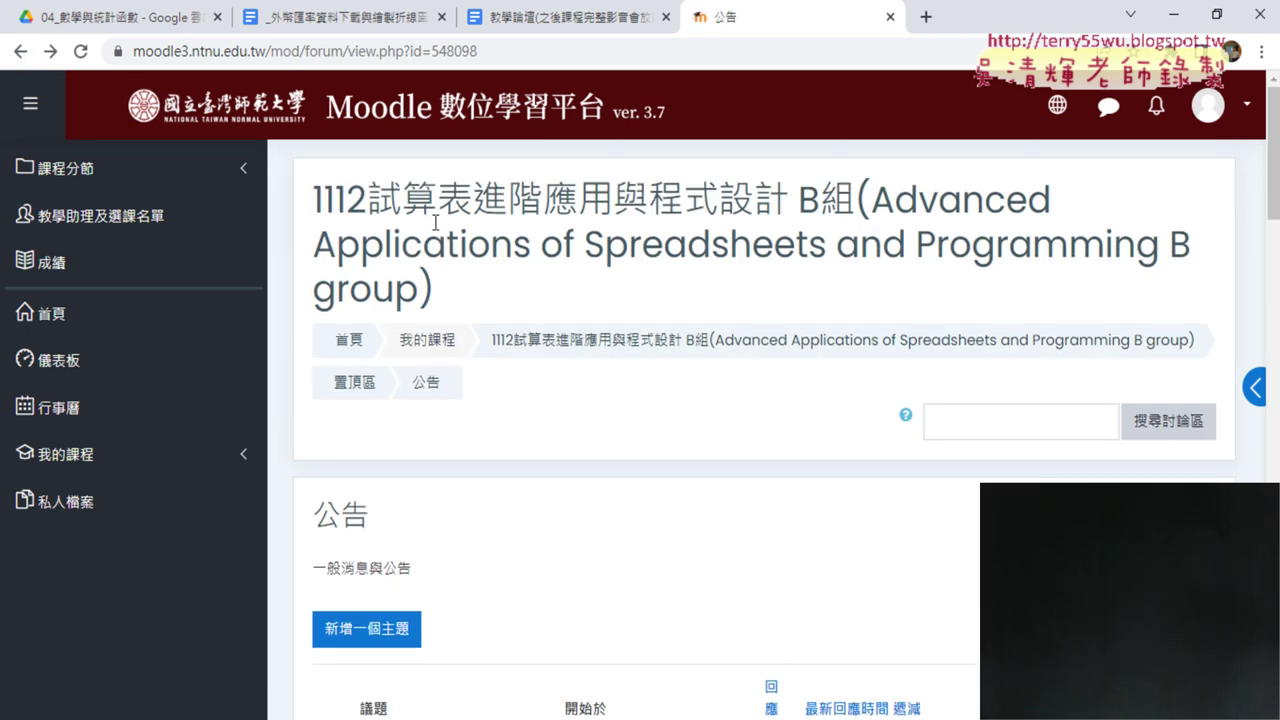
pyautogui.click(655, 342)
# Enter the 1112 B組 course from its card on the home page.
pyautogui.scroll(-5, 641, 380)
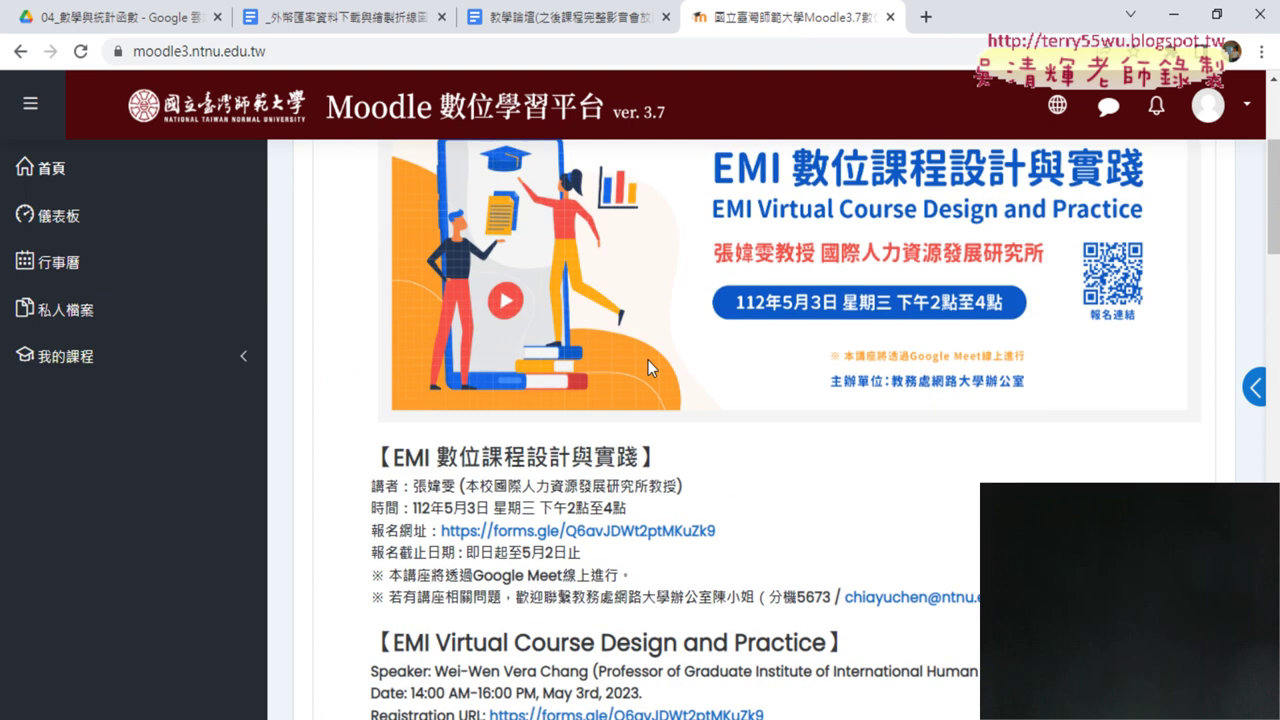
pyautogui.scroll(-5, 648, 360)
pyautogui.scroll(-3, 600, 400)
pyautogui.scroll(-3, 538, 435)
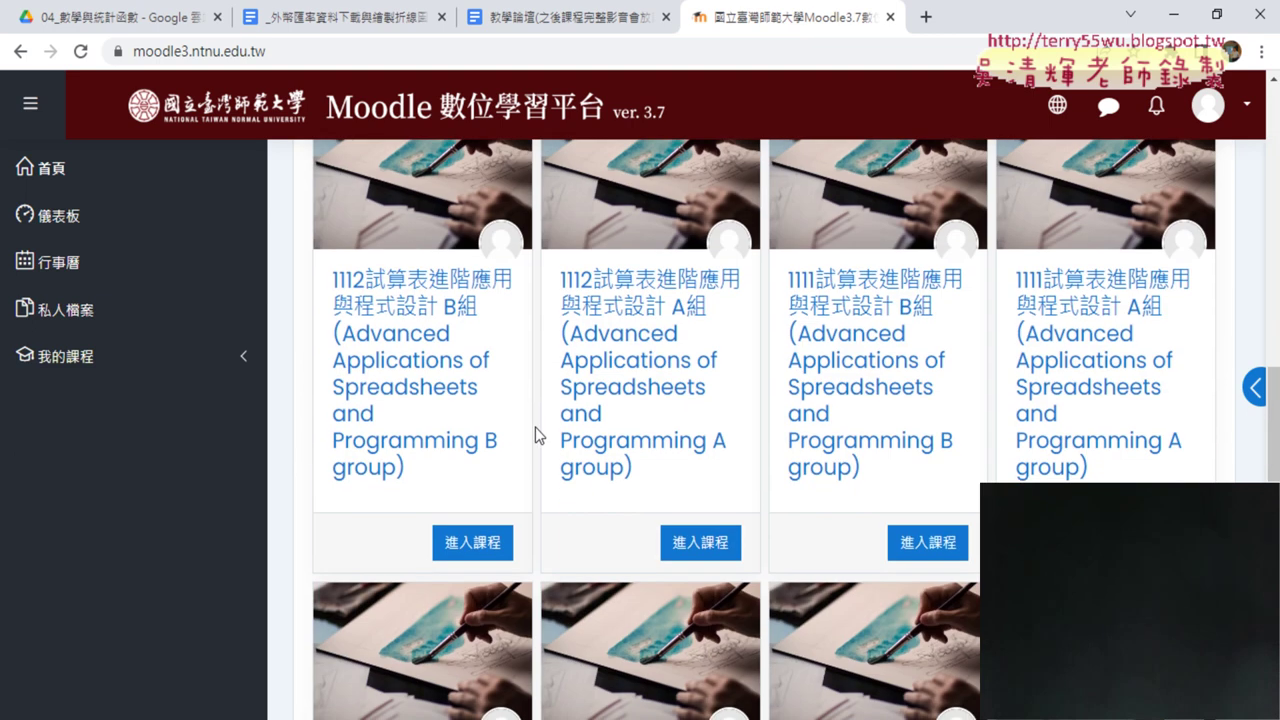
pyautogui.click(471, 540)
# Open the 期末專題報告(6/10) assignment under 主題 15 and scroll through its requirements.
pyautogui.scroll(-7, 837, 419)
pyautogui.scroll(-5, 842, 417)
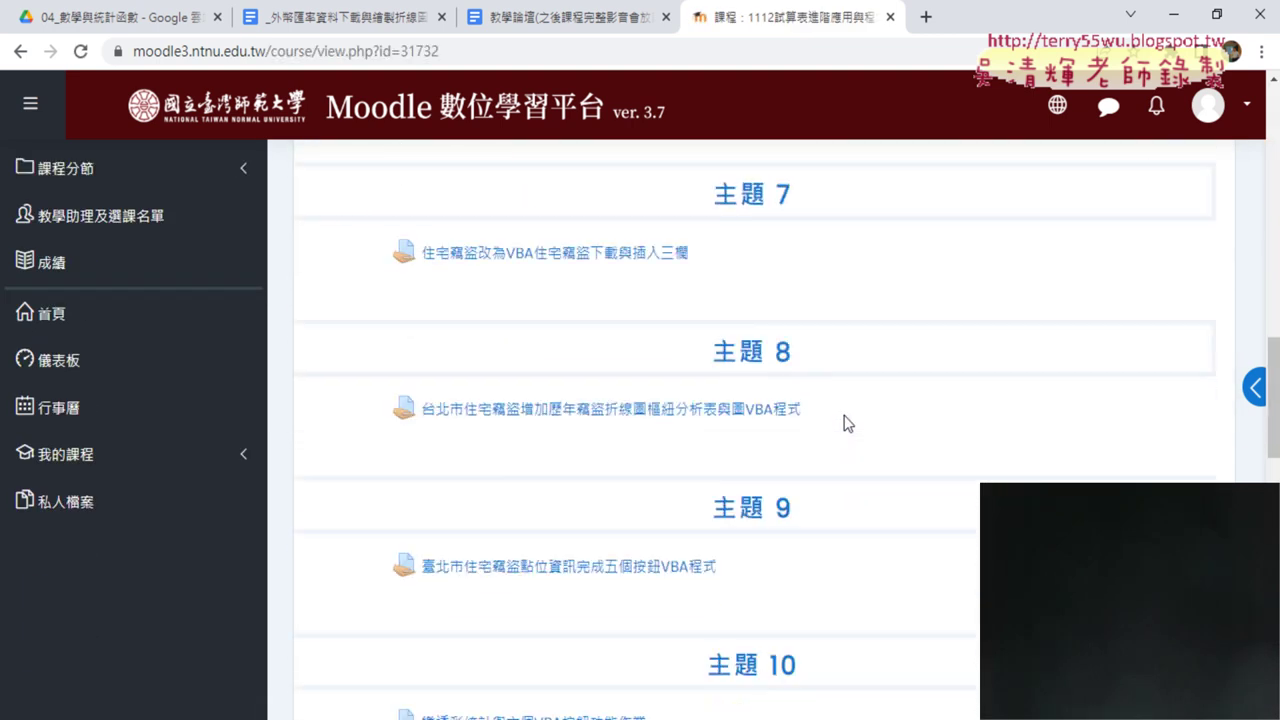
pyautogui.scroll(-5, 842, 417)
pyautogui.scroll(-3, 842, 417)
pyautogui.scroll(-4, 844, 415)
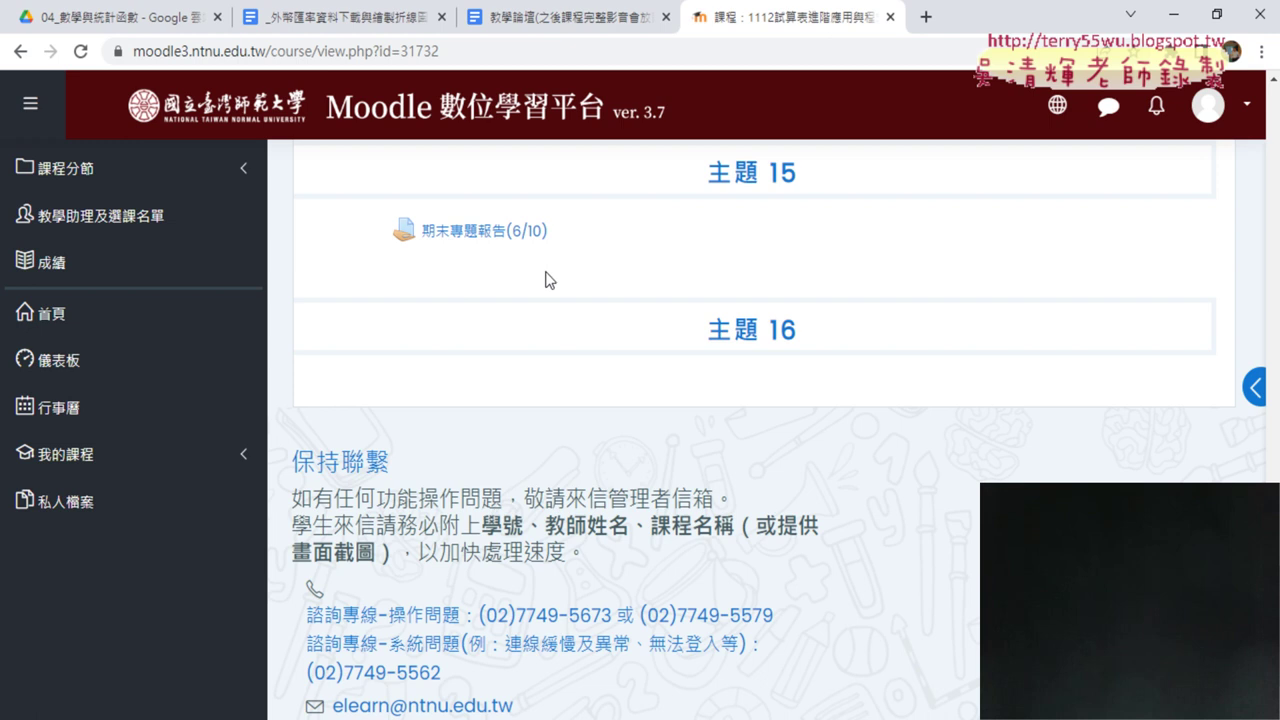
pyautogui.click(500, 232)
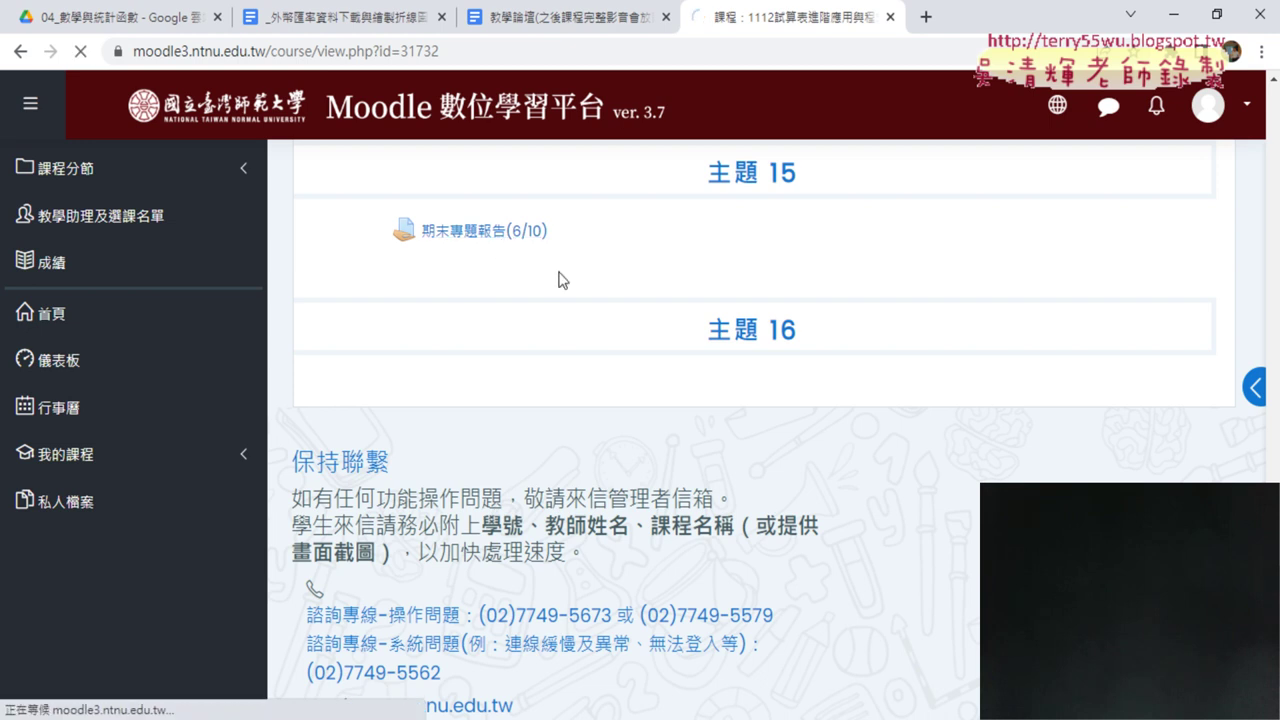
pyautogui.scroll(-3, 662, 319)
pyautogui.scroll(-1, 711, 314)
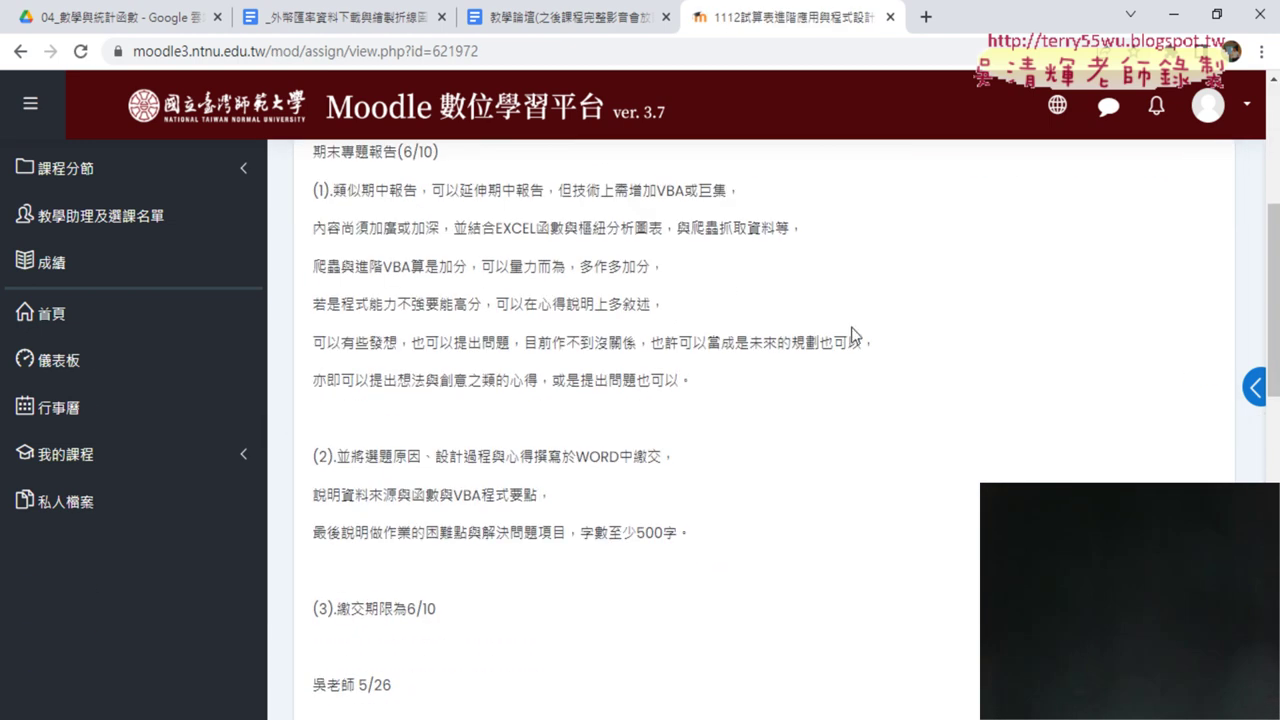
pyautogui.scroll(1, 851, 327)
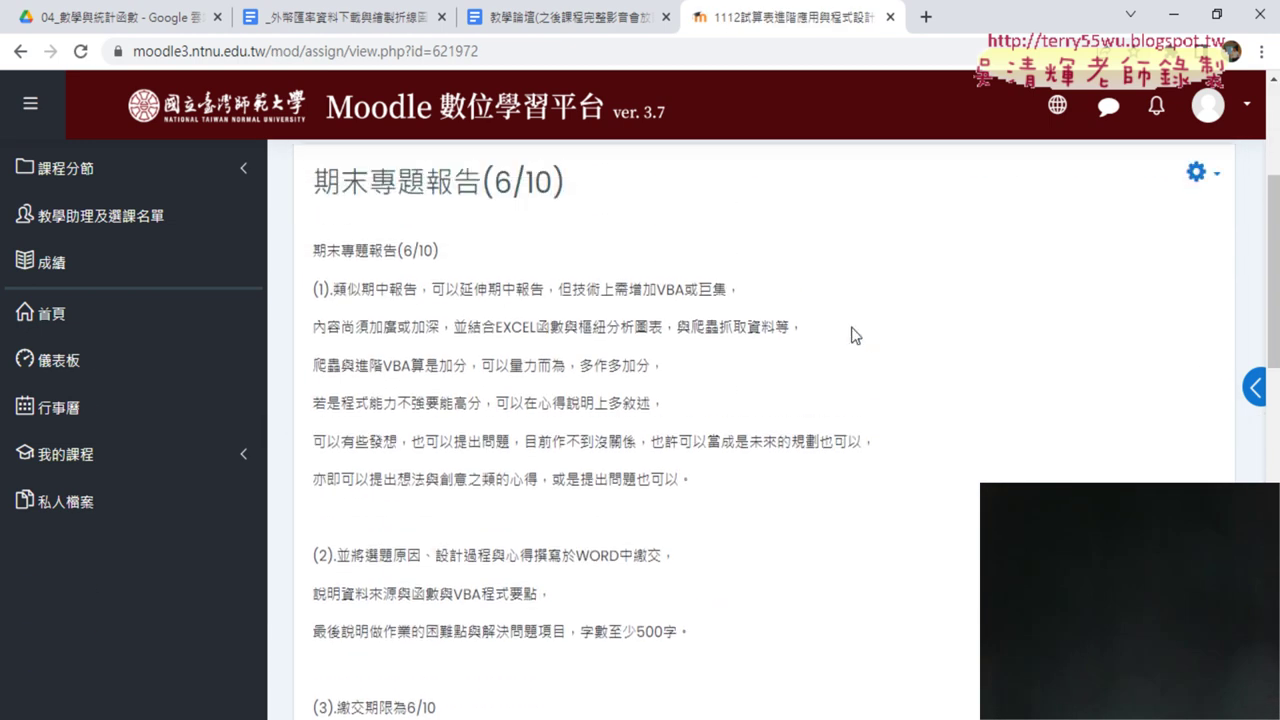
pyautogui.moveTo(472, 290); pyautogui.dragTo(545, 296)
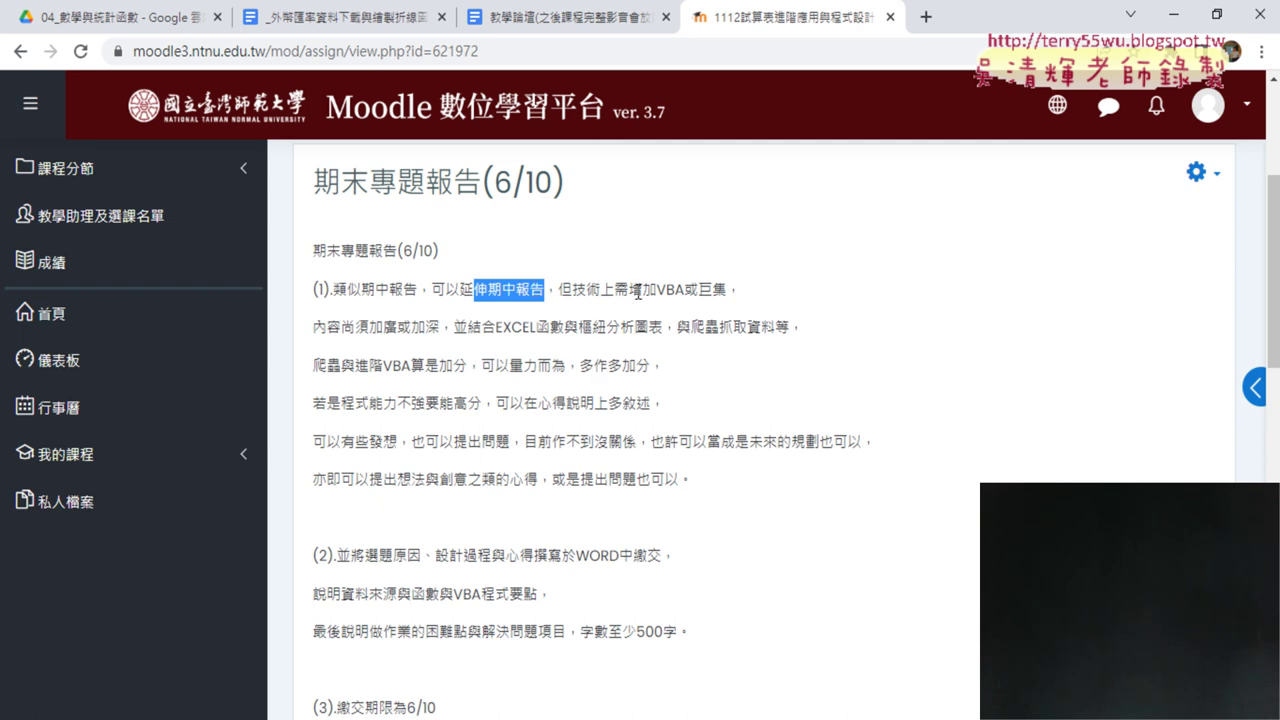
# Highlight the VBA或巨集 requirement, then return to the Google Drive course files tab.
pyautogui.moveTo(656, 290); pyautogui.dragTo(740, 291)
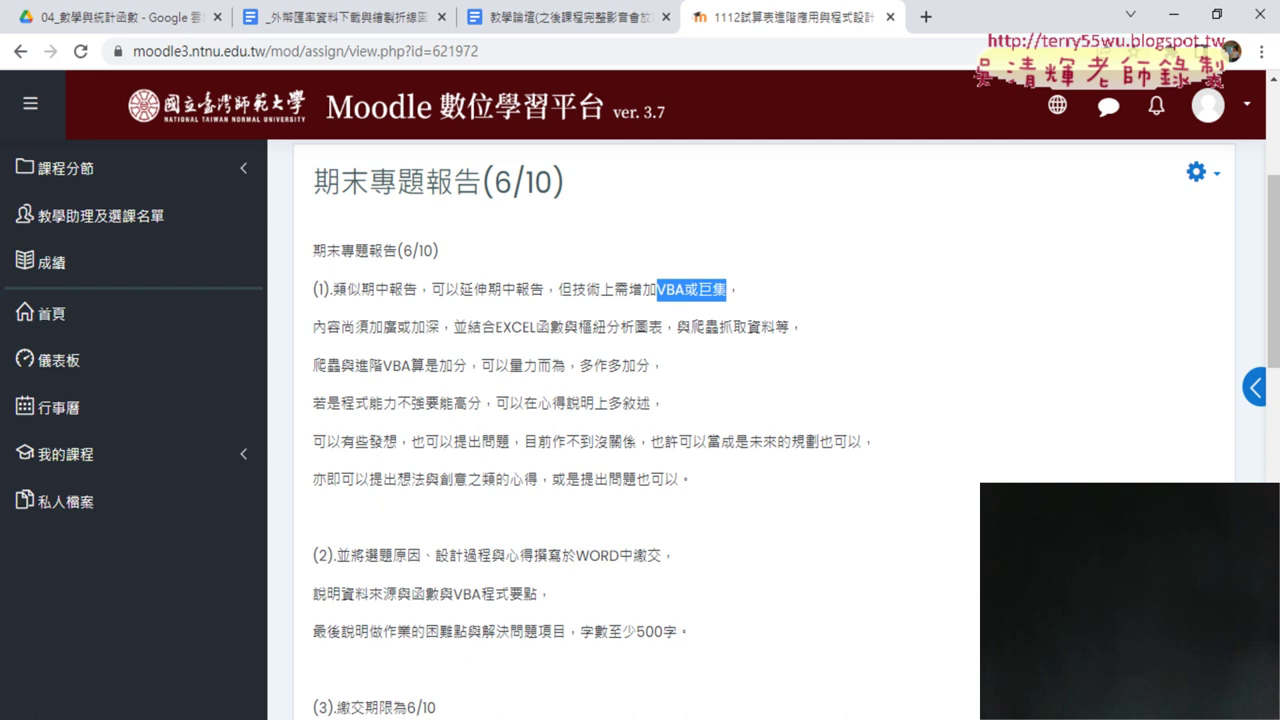
pyautogui.click(157, 15)
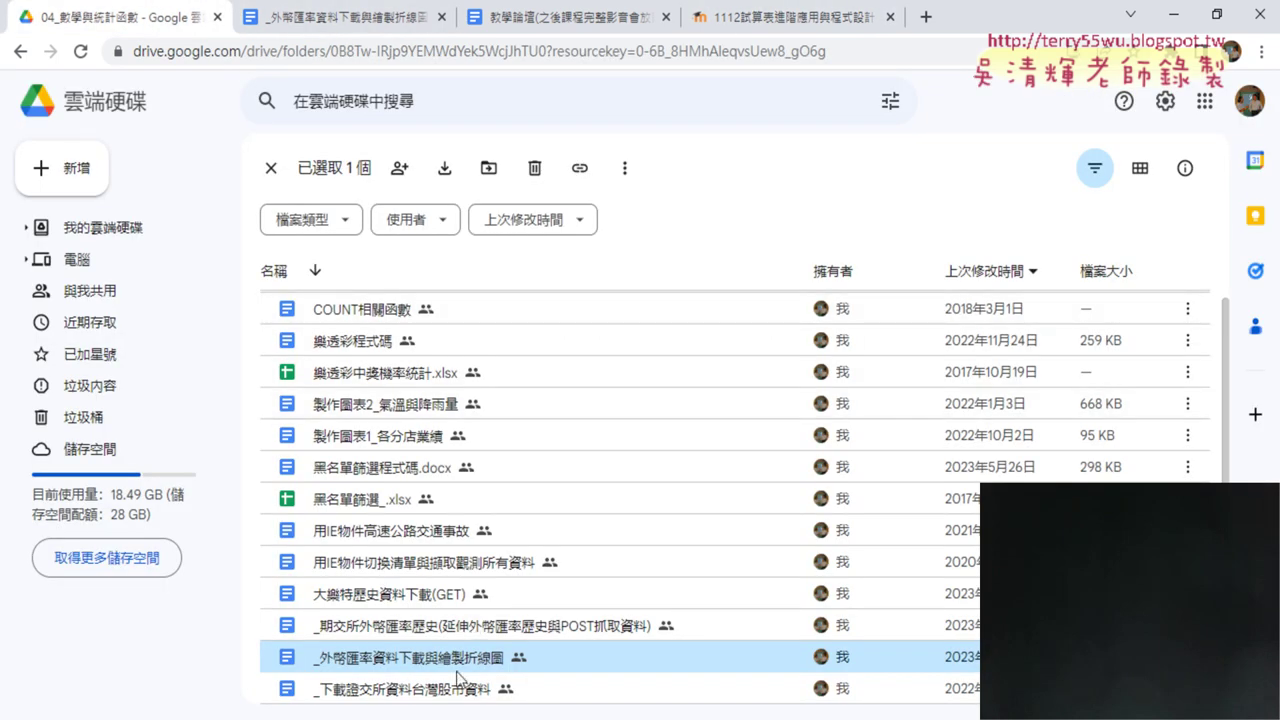
# Open the _期交所外幣匯率歷史 document and reopen the 04_數學與統計函數 folder in Drive.
pyautogui.click(427, 630)
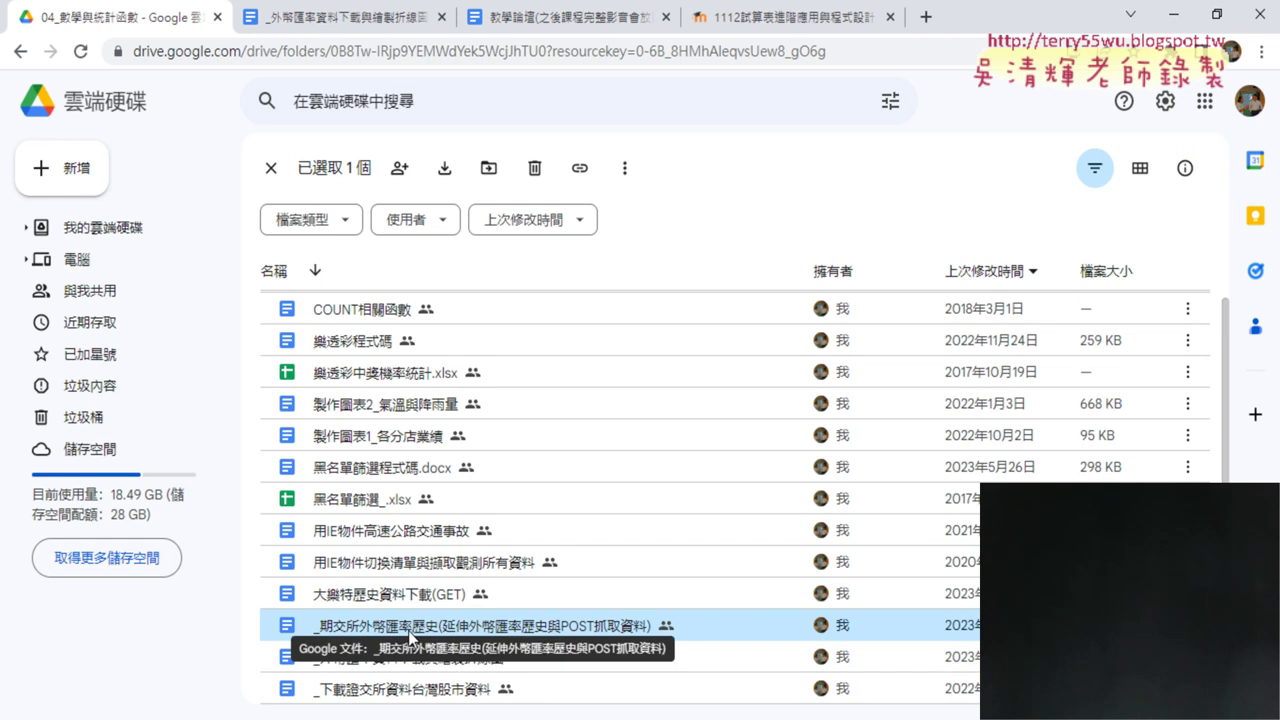
pyautogui.doubleClick(410, 638)
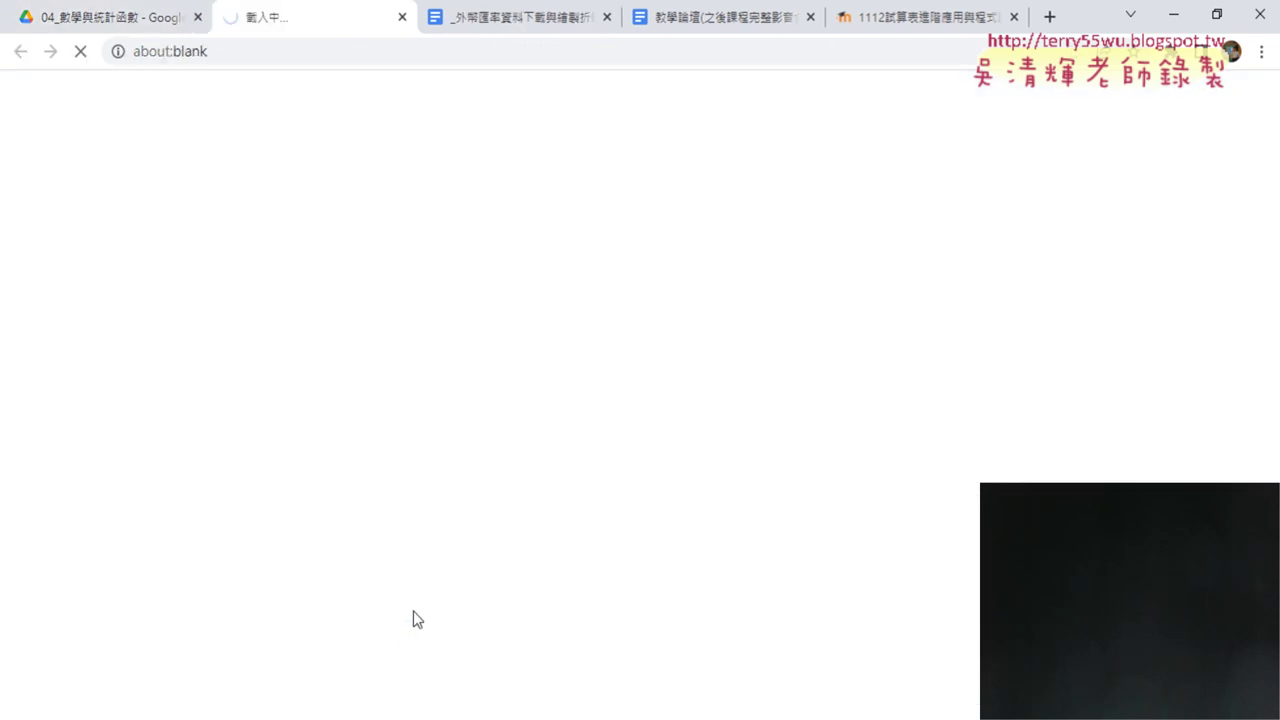
pyautogui.click(180, 14)
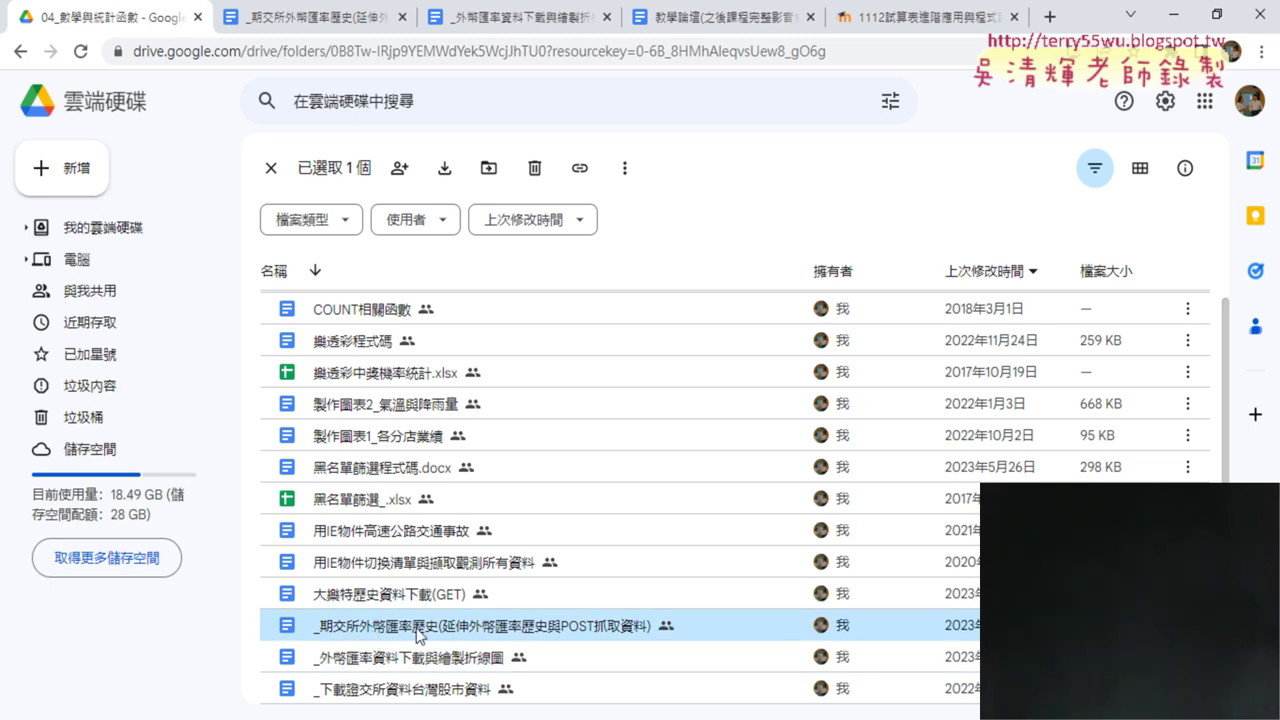
pyautogui.click(20, 51)
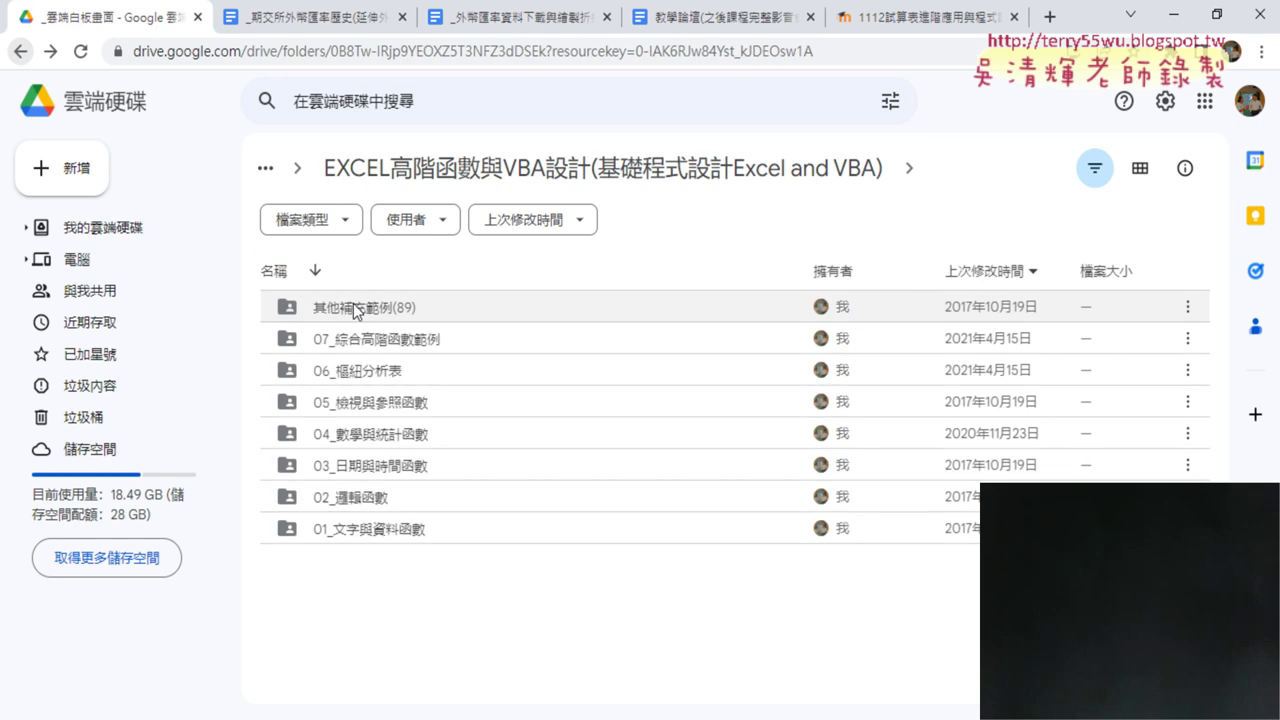
pyautogui.doubleClick(400, 434)
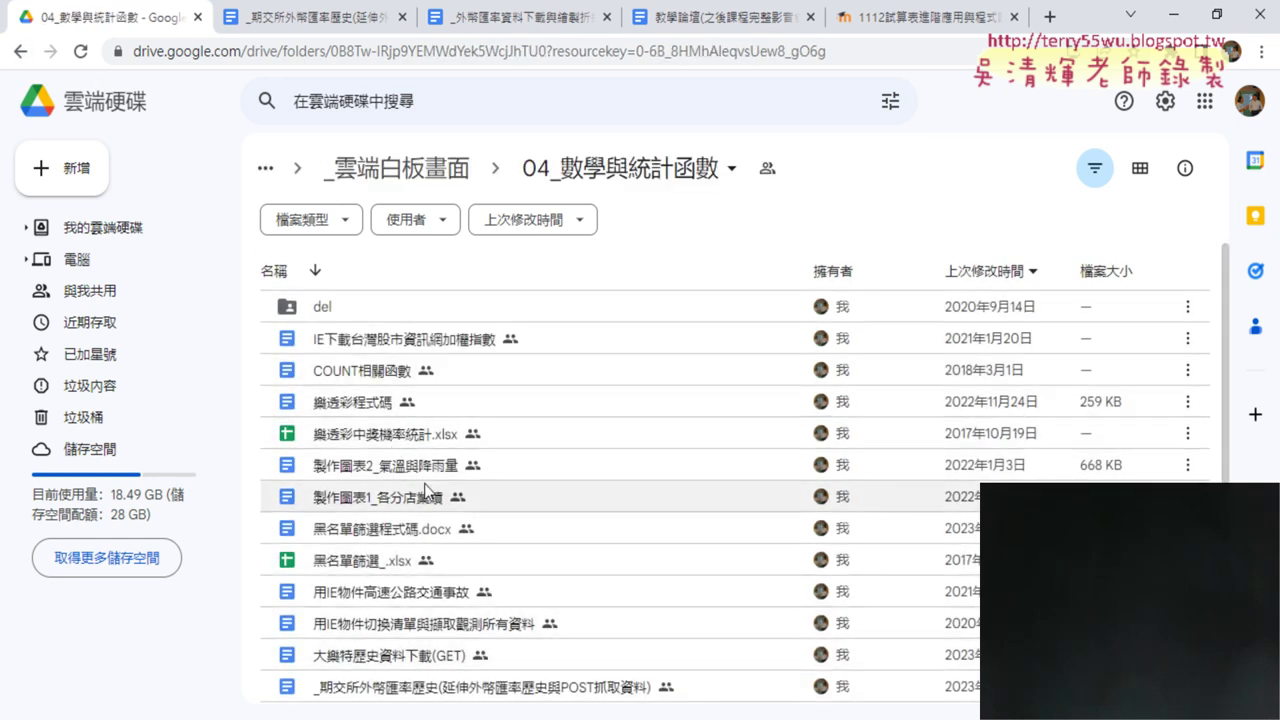
pyautogui.scroll(-1, 424, 483)
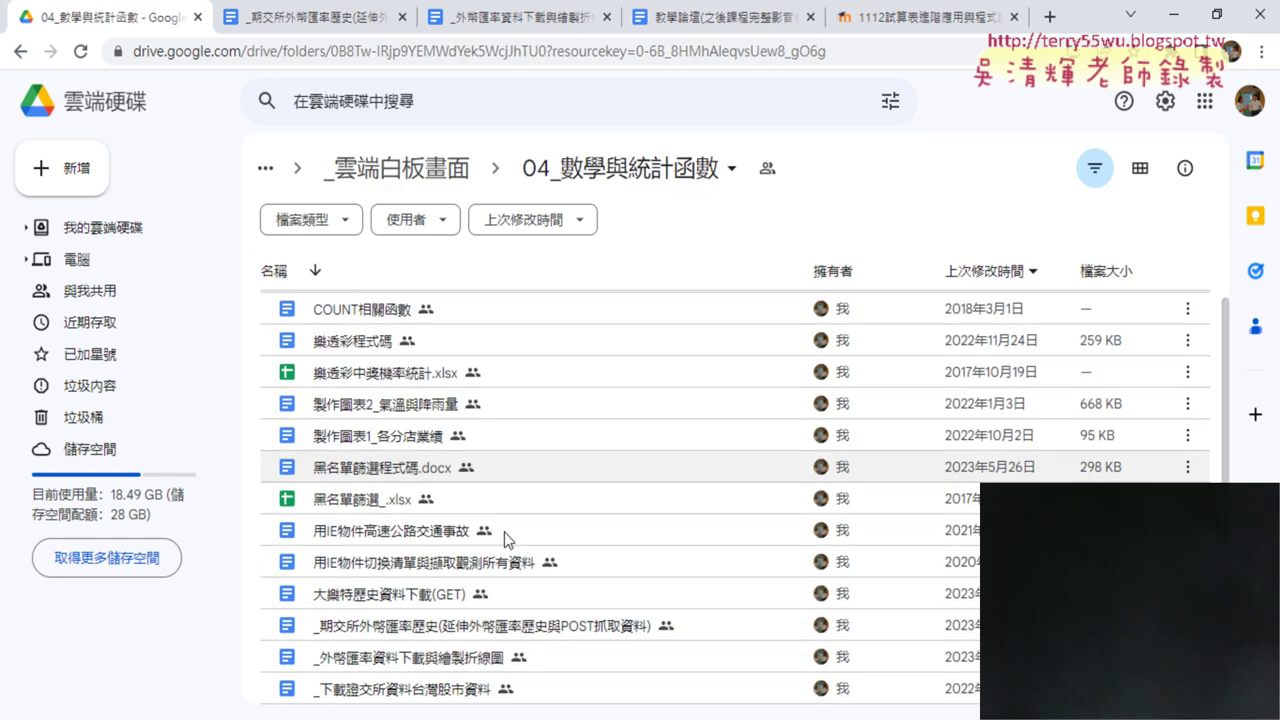
# Follow the document's taifex.com.tw/cht/3/dailyFXRate link to the Taifex daily FX page.
pyautogui.click(320, 20)
pyautogui.click(451, 262)
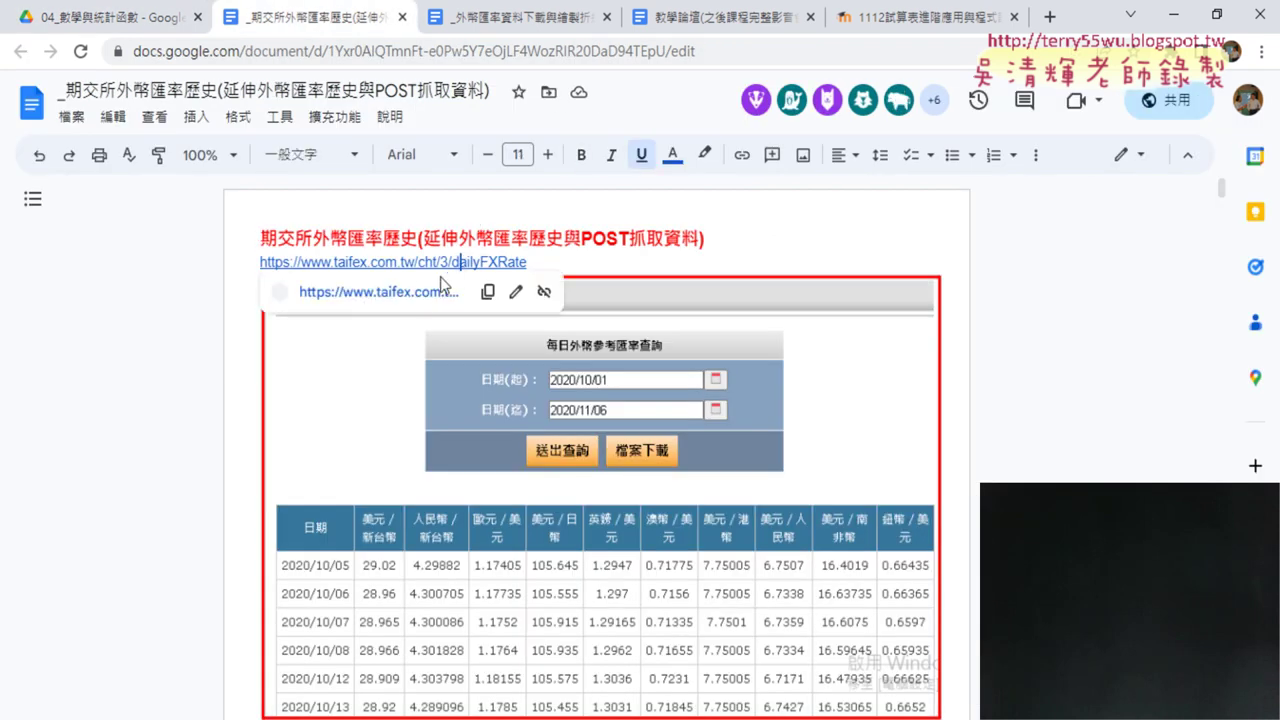
pyautogui.click(440, 289)
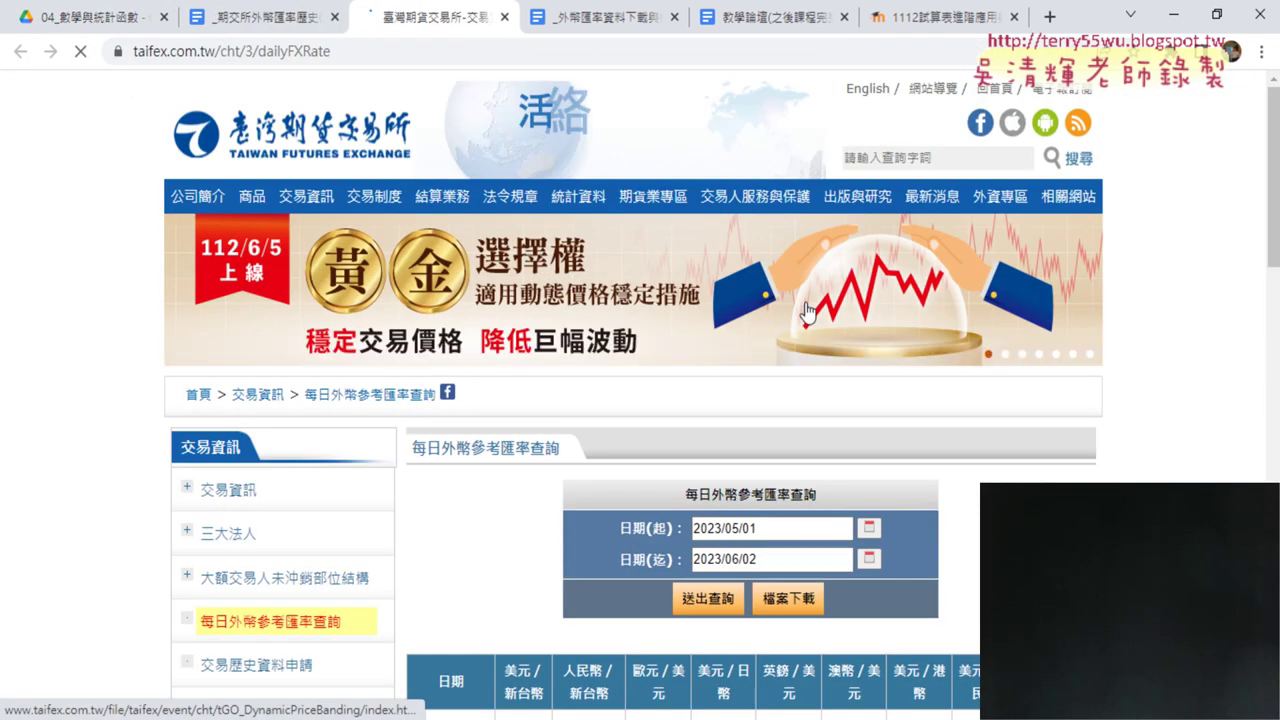
# Browse the 2023/05/01–2023/06/02 rate rows, then select the month digit of 日期(起).
pyautogui.scroll(-4, 808, 312)
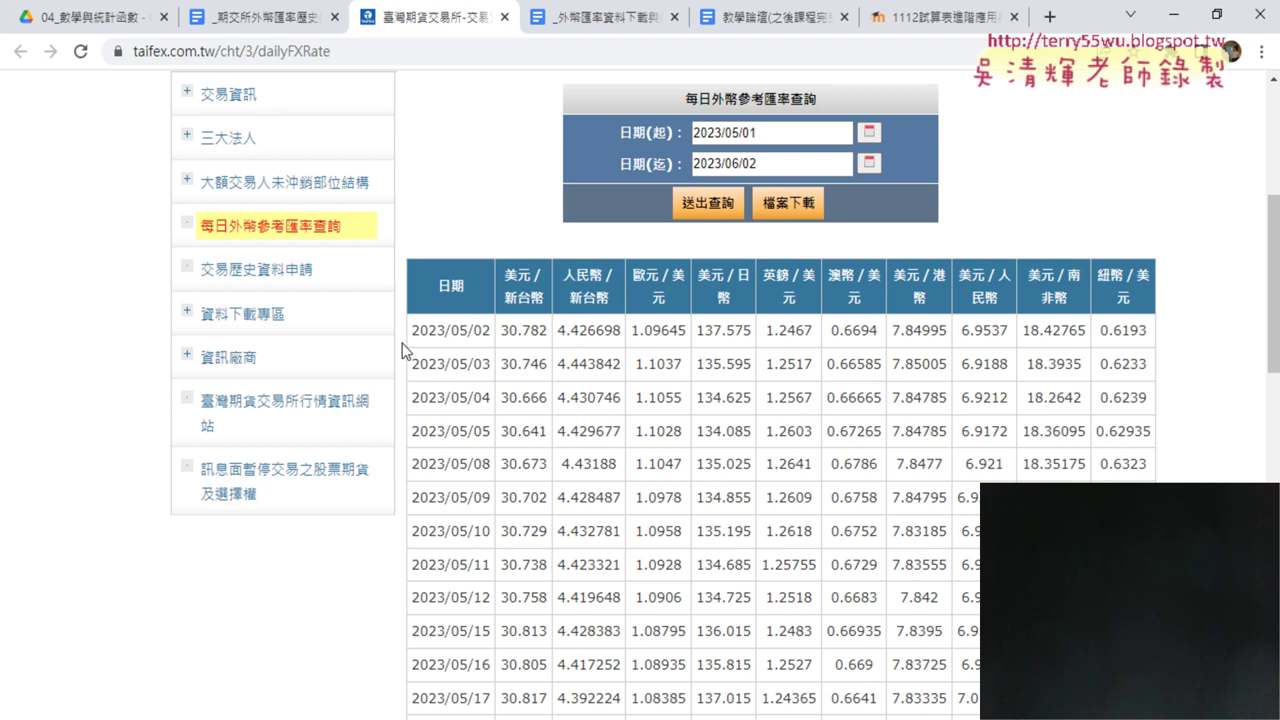
pyautogui.moveTo(412, 330); pyautogui.dragTo(1100, 631)
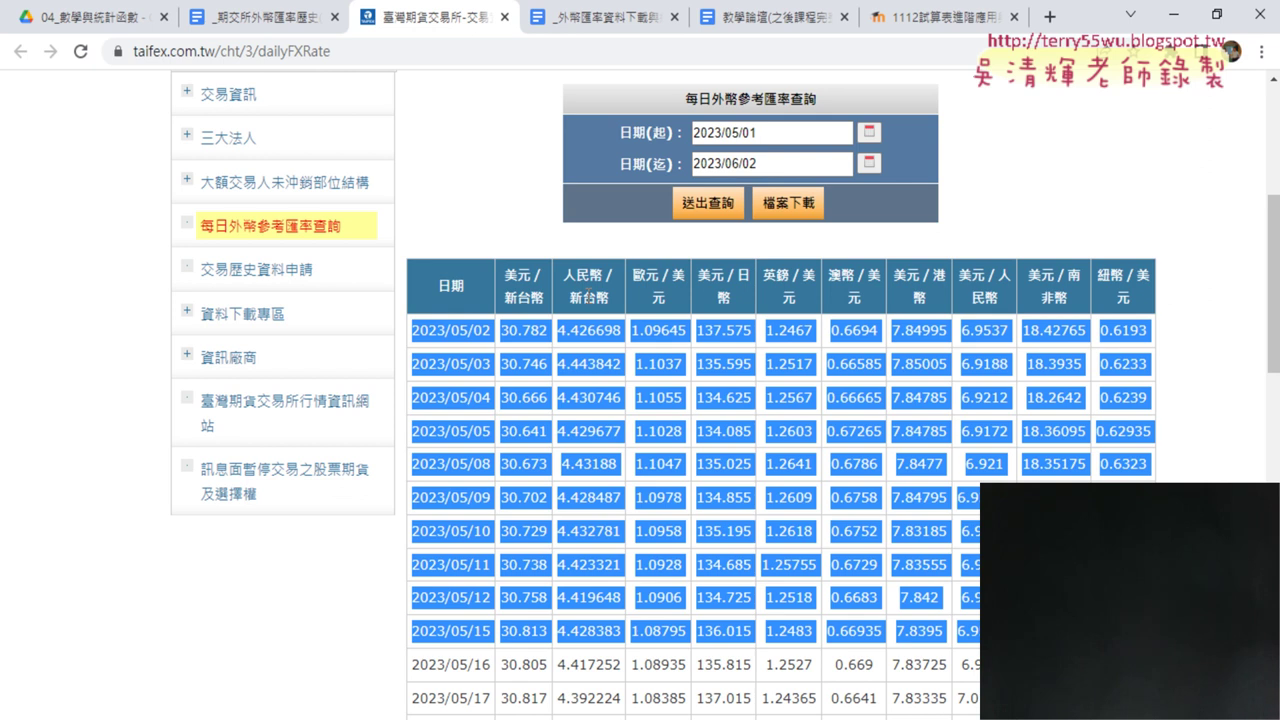
pyautogui.scroll(-4, 463, 300)
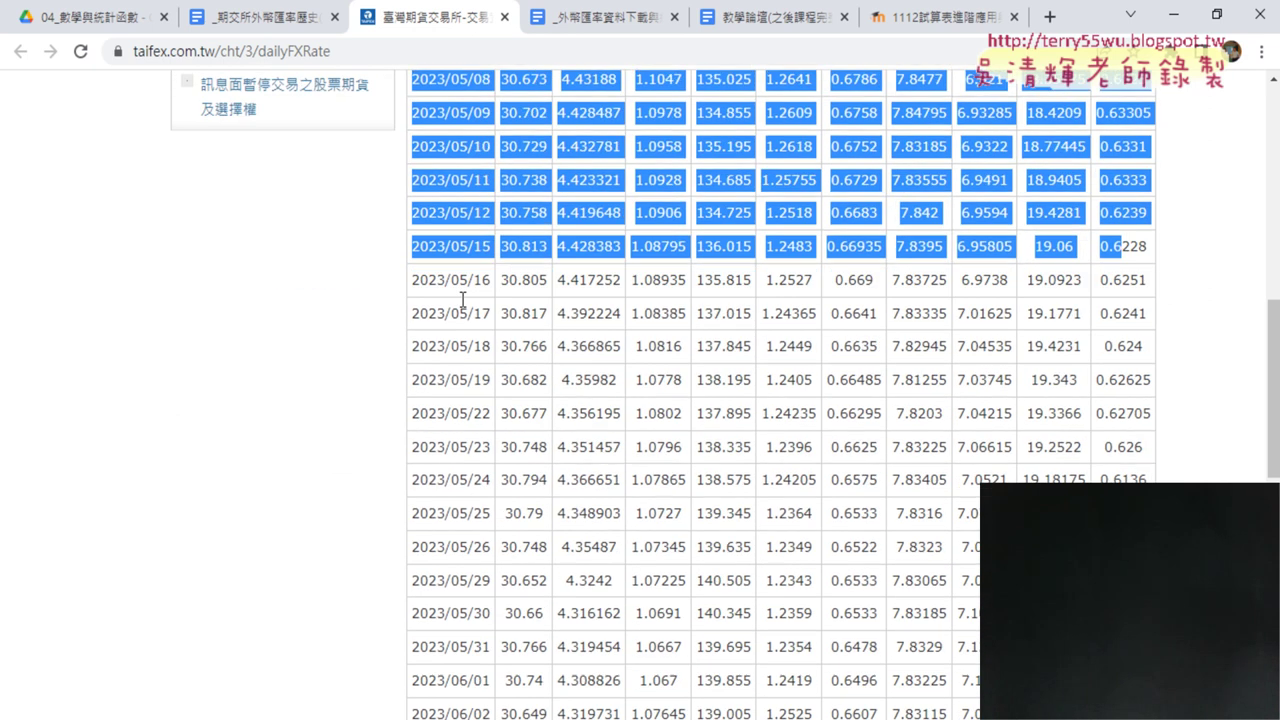
pyautogui.scroll(-1, 463, 300)
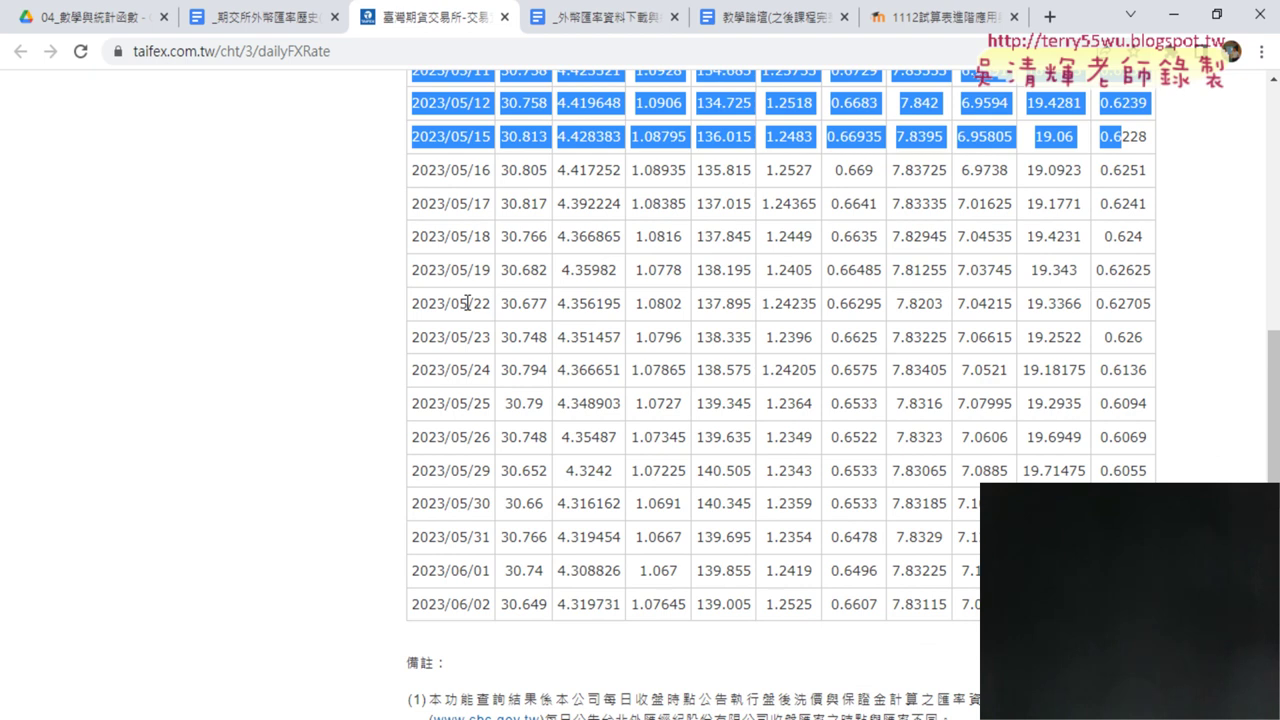
pyautogui.scroll(9, 467, 302)
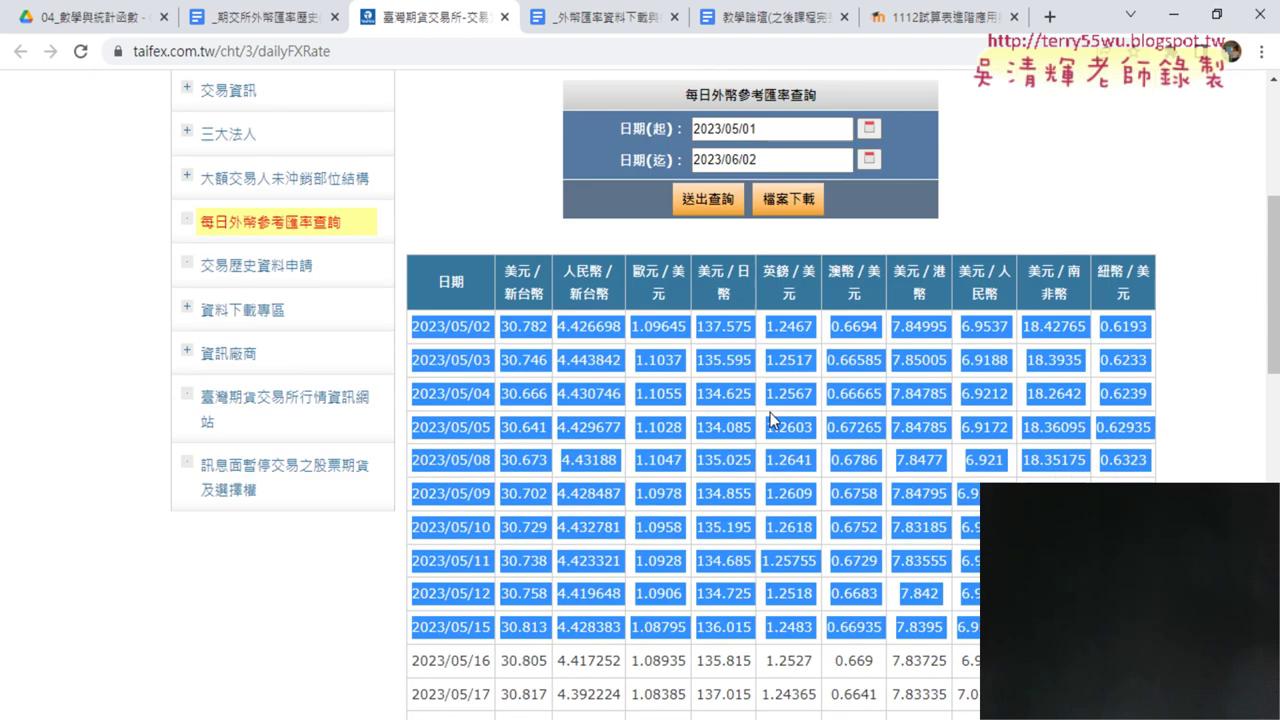
pyautogui.scroll(-3, 785, 385)
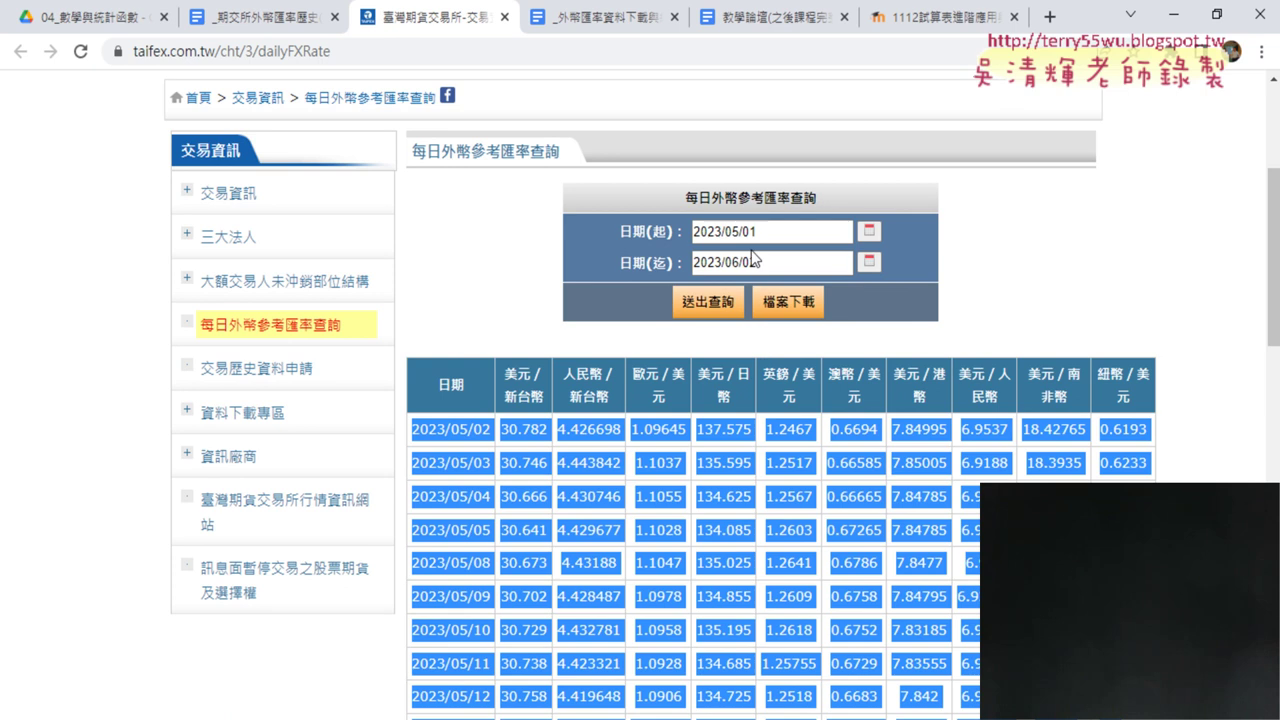
pyautogui.moveTo(739, 232); pyautogui.dragTo(731, 232)
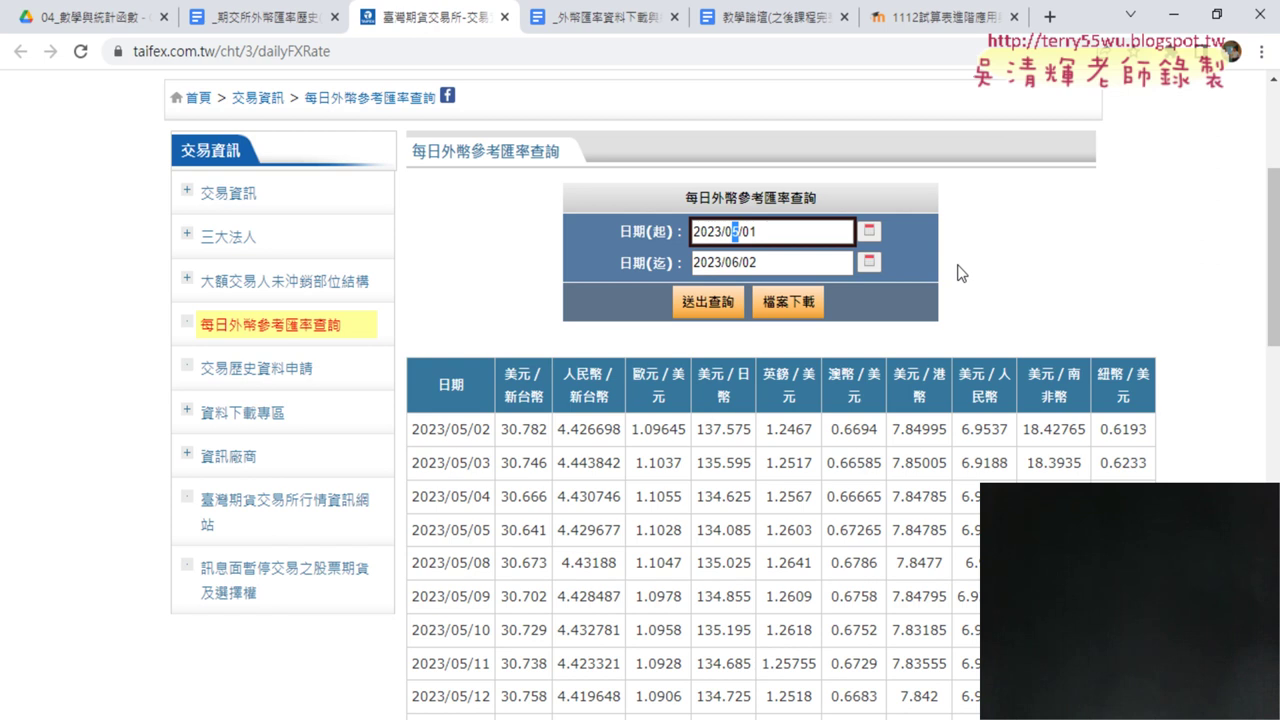
# Change the start date to 2023/01/01 and outline the query form and submit button with the pen.
pyautogui.write('1')
pyautogui.moveTo(566, 183); pyautogui.dragTo(571, 336)
pyautogui.moveTo(580, 175); pyautogui.dragTo(931, 341)
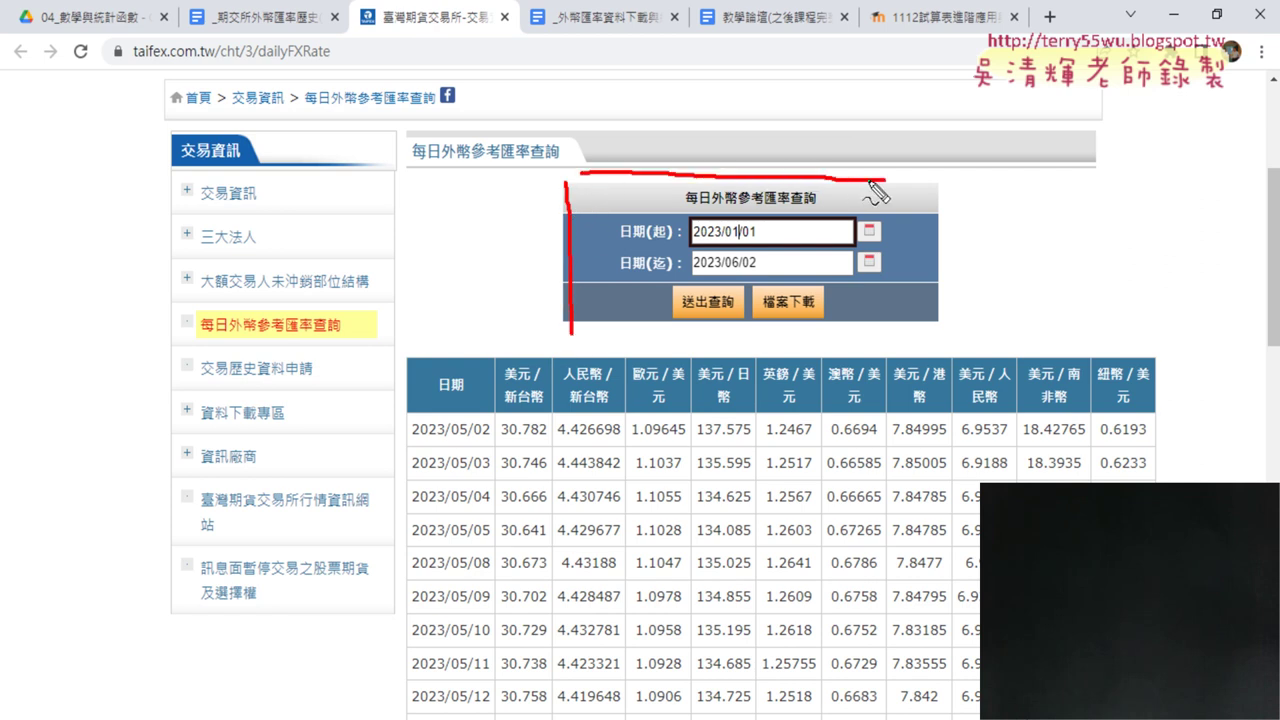
pyautogui.moveTo(590, 337); pyautogui.dragTo(940, 352)
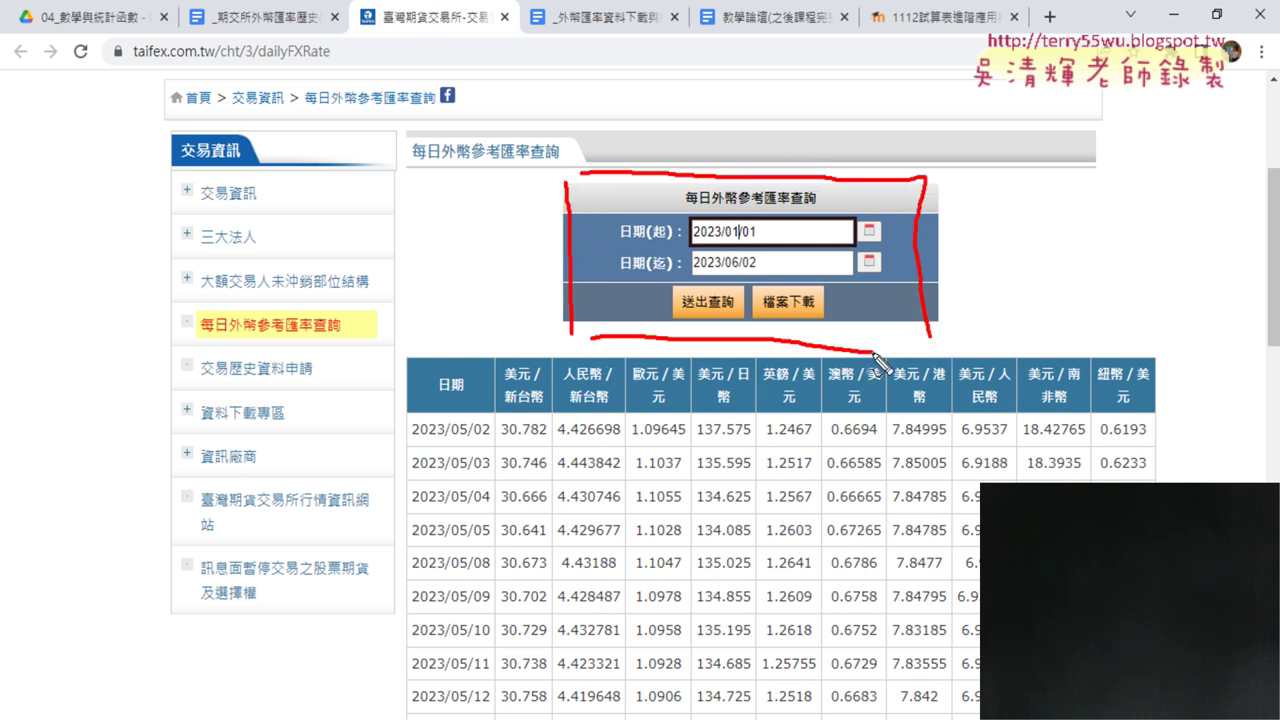
pyautogui.moveTo(682, 238)
pyautogui.mouseDown()
pyautogui.moveTo(668, 270)
pyautogui.moveTo(752, 289)
pyautogui.moveTo(714, 286)
pyautogui.moveTo(700, 340)
pyautogui.mouseUp()
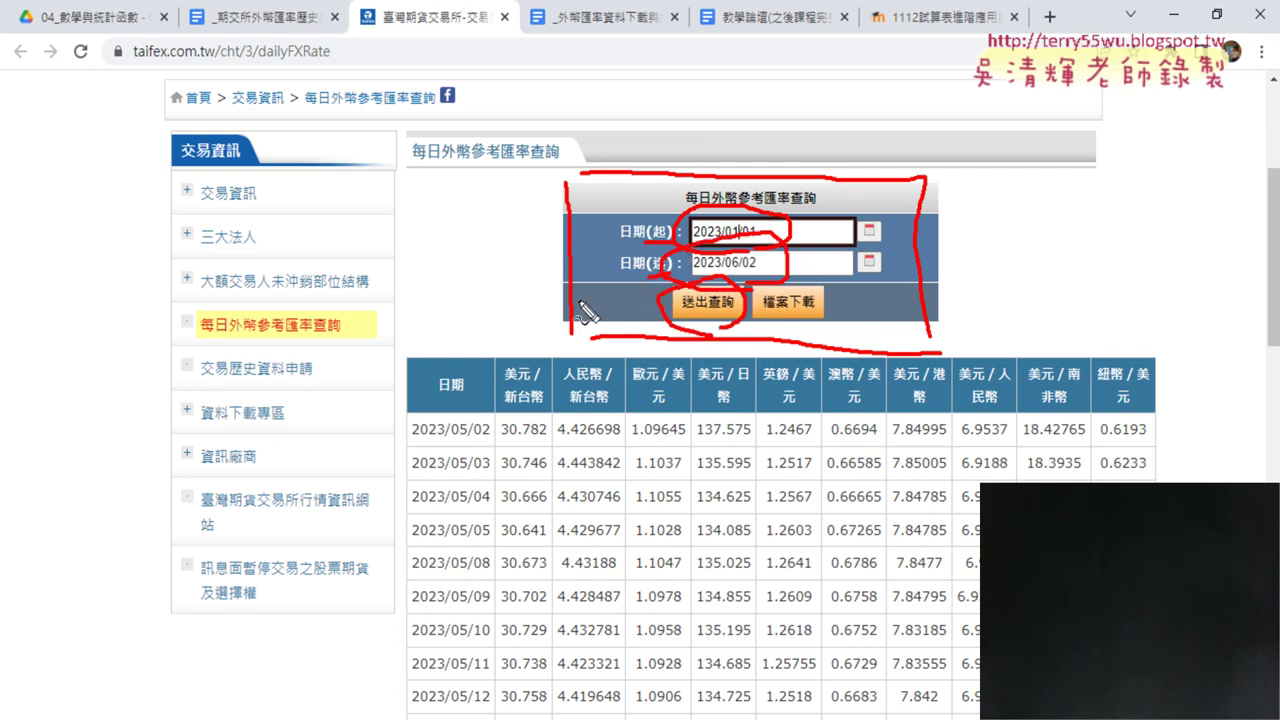
pyautogui.moveTo(548, 284)
pyautogui.mouseDown()
pyautogui.moveTo(486, 354)
pyautogui.moveTo(515, 318)
pyautogui.moveTo(457, 324)
pyautogui.mouseUp()
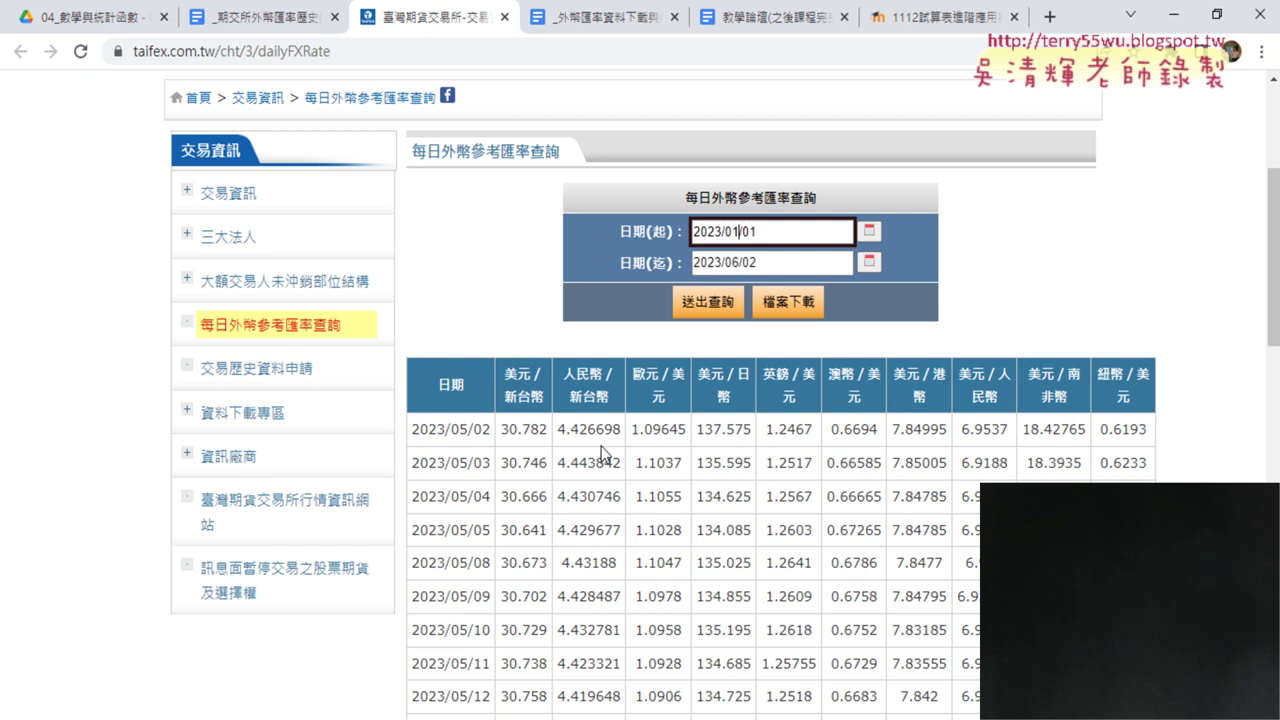
# Submit the query and review the rates from 2023/01/03 (USD/TWD 30.698) to 2023/06/02.
pyautogui.click(714, 316)
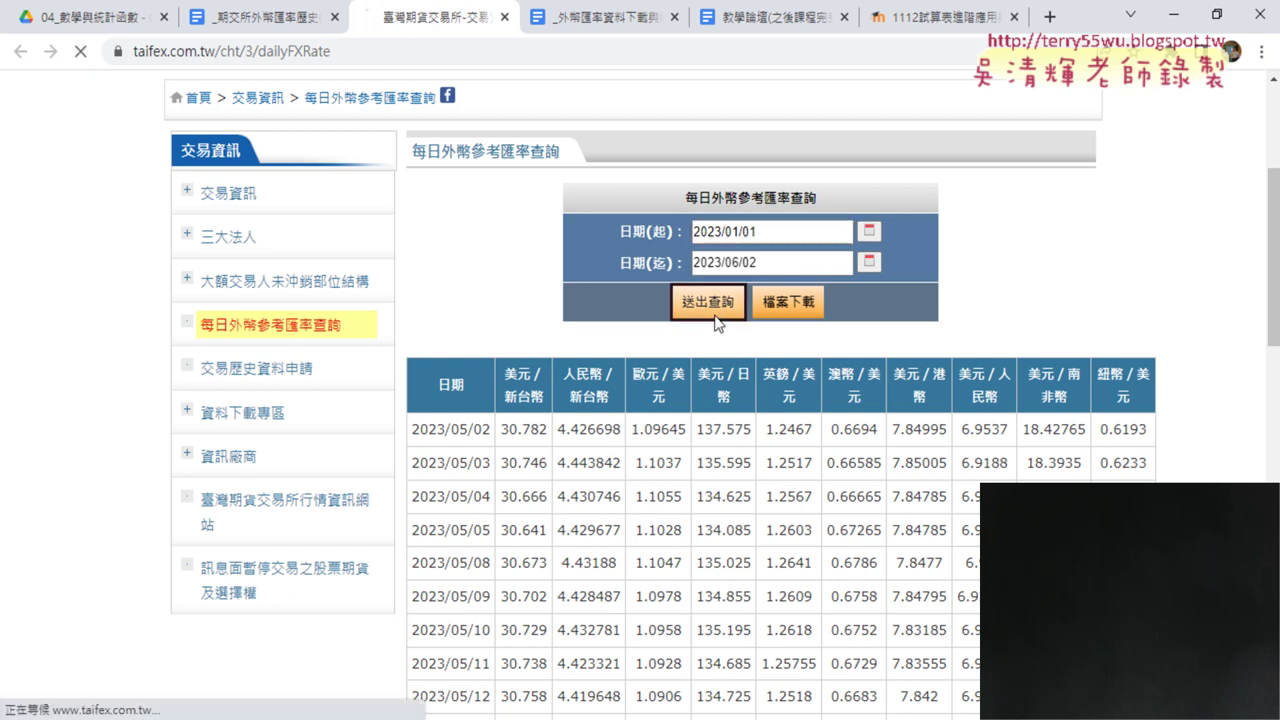
pyautogui.scroll(-4, 500, 465)
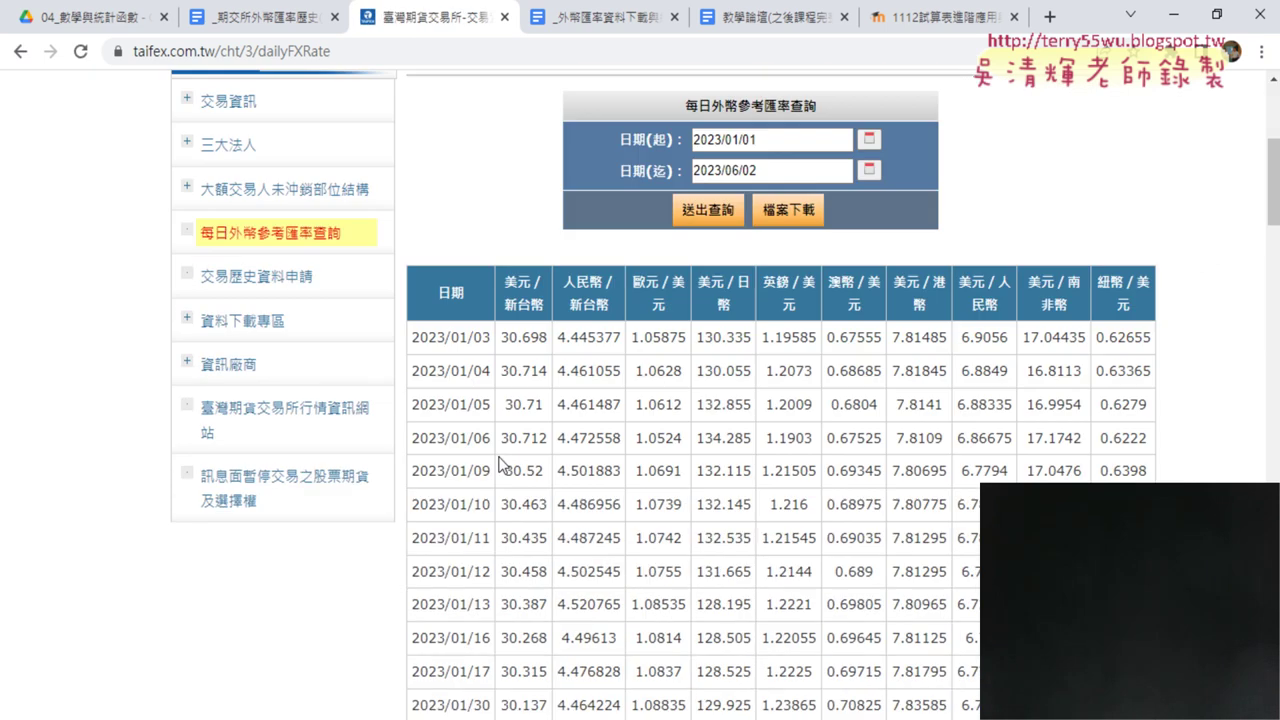
pyautogui.scroll(-2, 500, 465)
pyautogui.moveTo(445, 132); pyautogui.dragTo(494, 131)
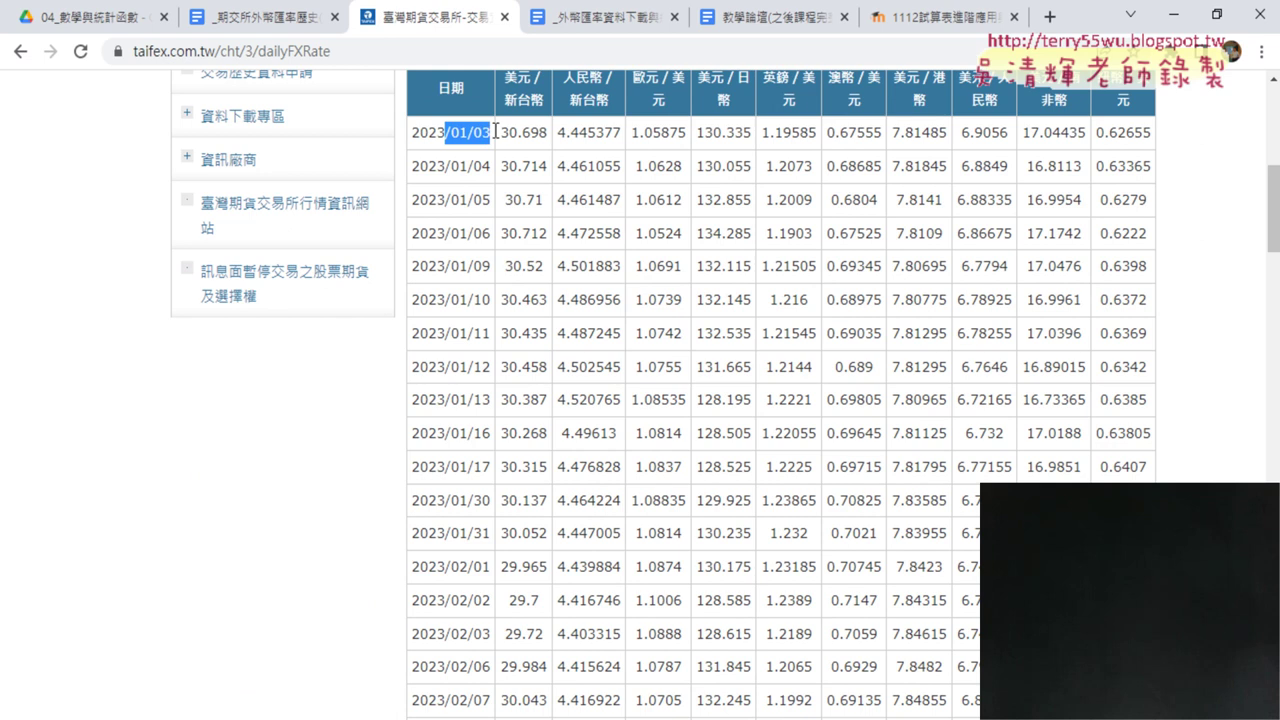
pyautogui.scroll(2, 597, 228)
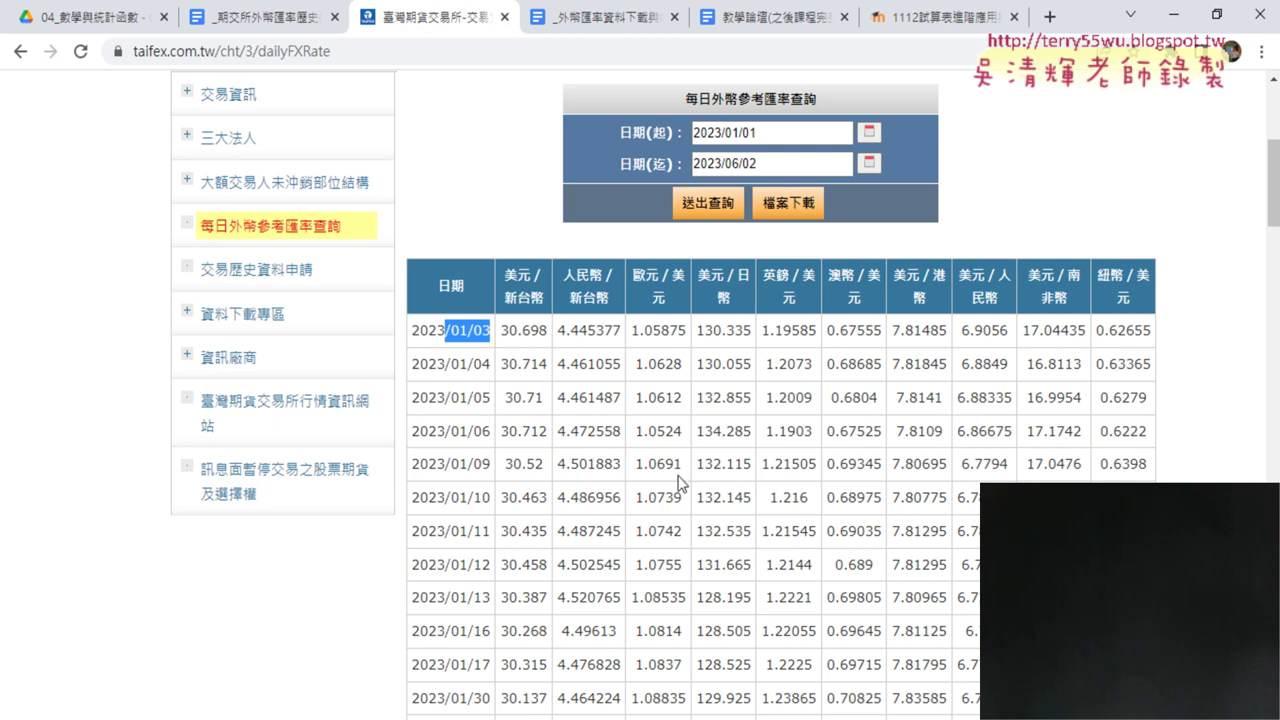
pyautogui.scroll(-5, 675, 471)
pyautogui.scroll(-10, 675, 471)
pyautogui.scroll(-8, 675, 471)
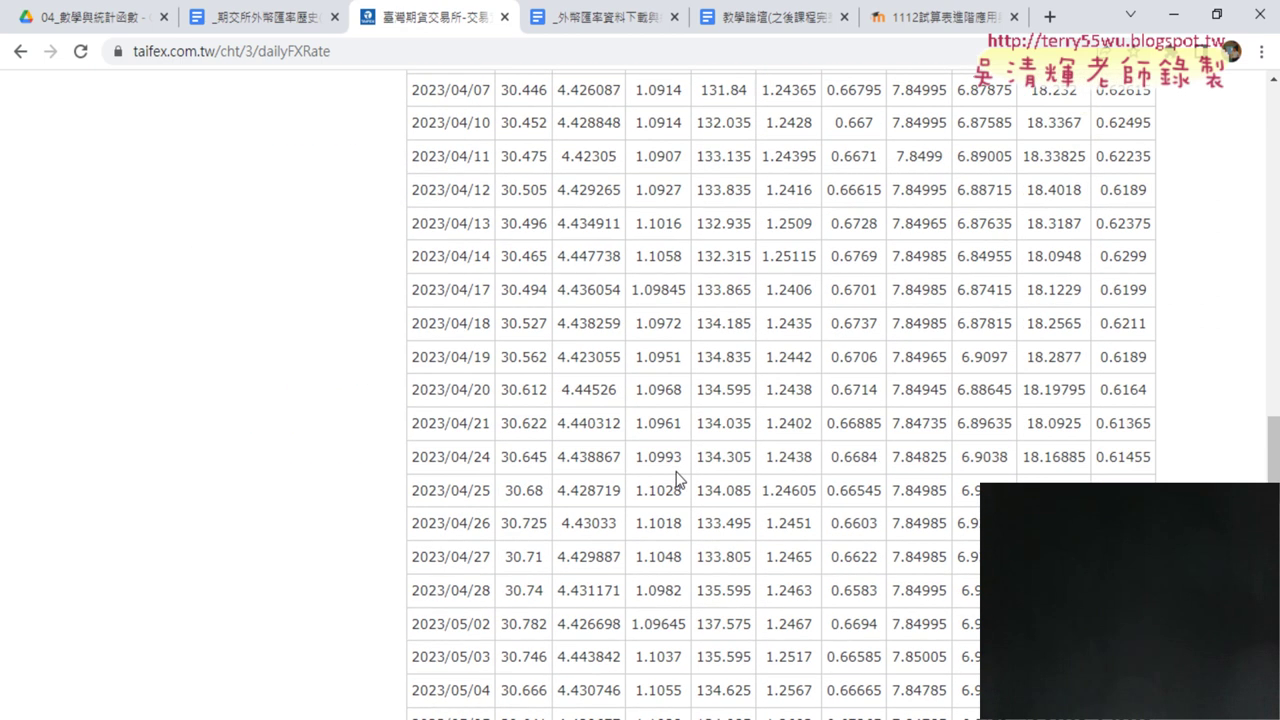
pyautogui.scroll(-9, 675, 471)
pyautogui.moveTo(412, 402); pyautogui.dragTo(1140, 403)
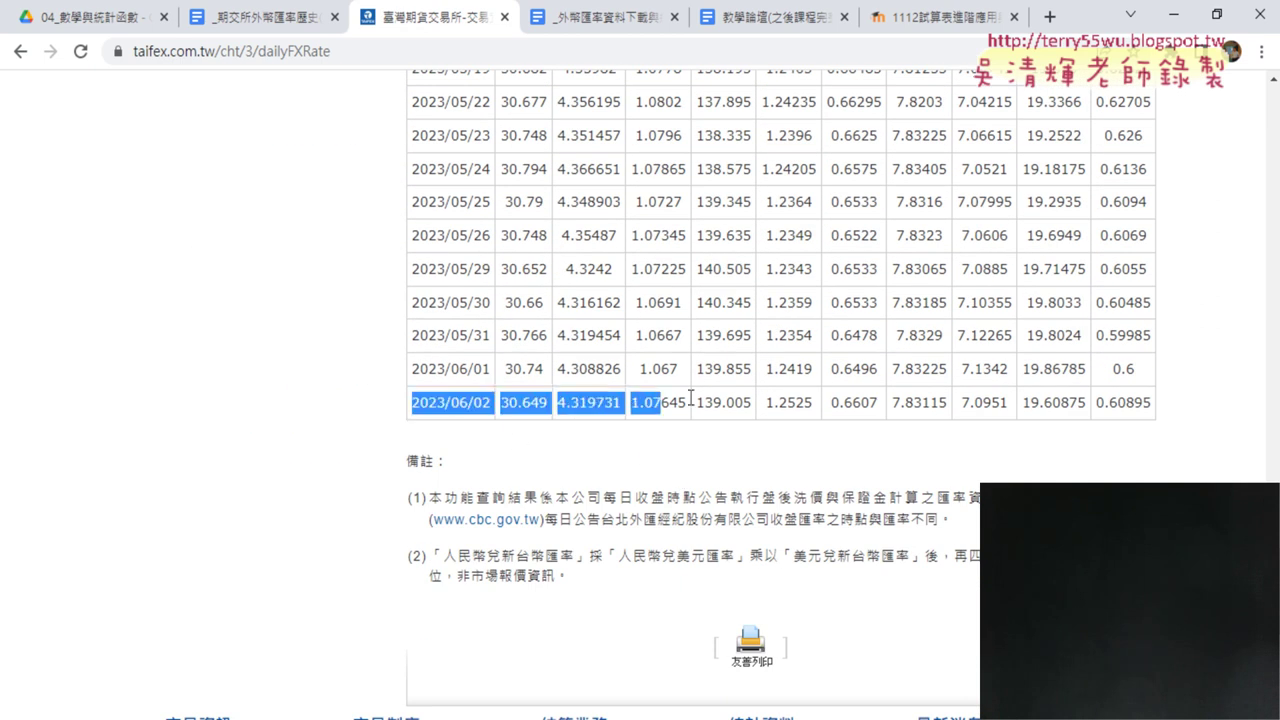
pyautogui.scroll(1, 958, 423)
pyautogui.scroll(7, 958, 423)
pyautogui.scroll(5, 958, 420)
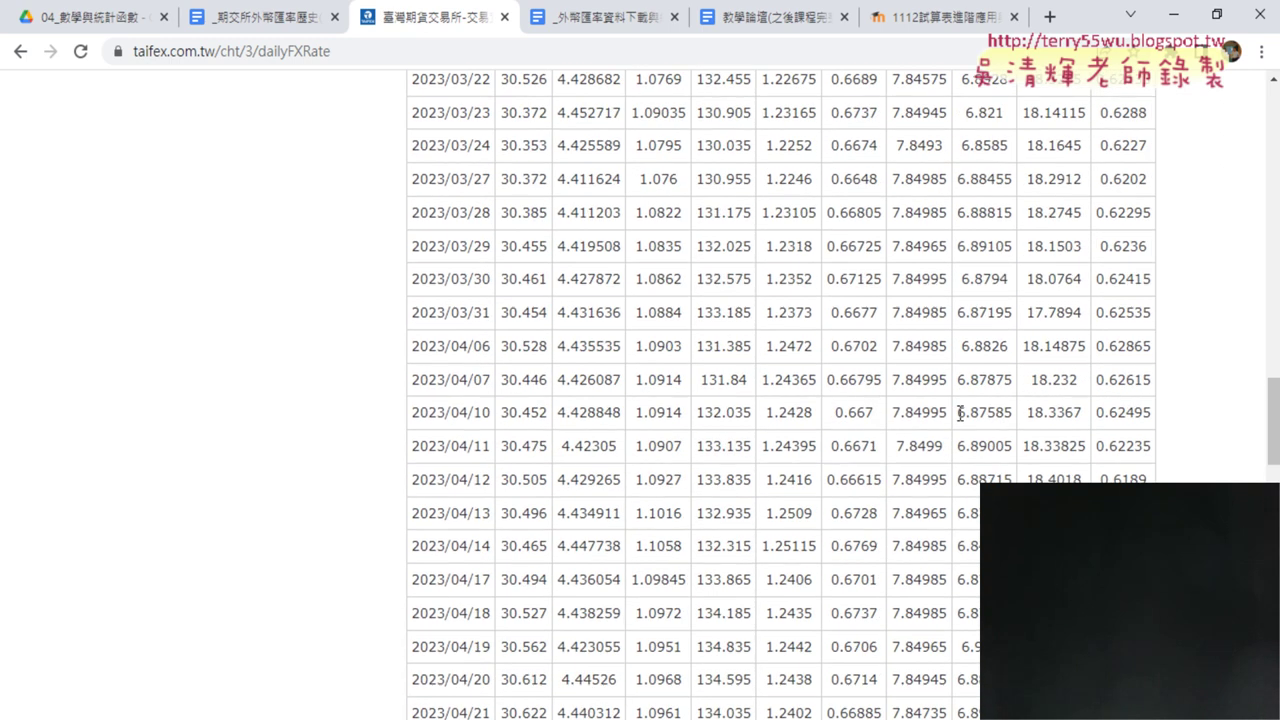
pyautogui.scroll(2, 958, 415)
pyautogui.scroll(3, 958, 410)
pyautogui.scroll(3, 958, 409)
pyautogui.scroll(3, 958, 409)
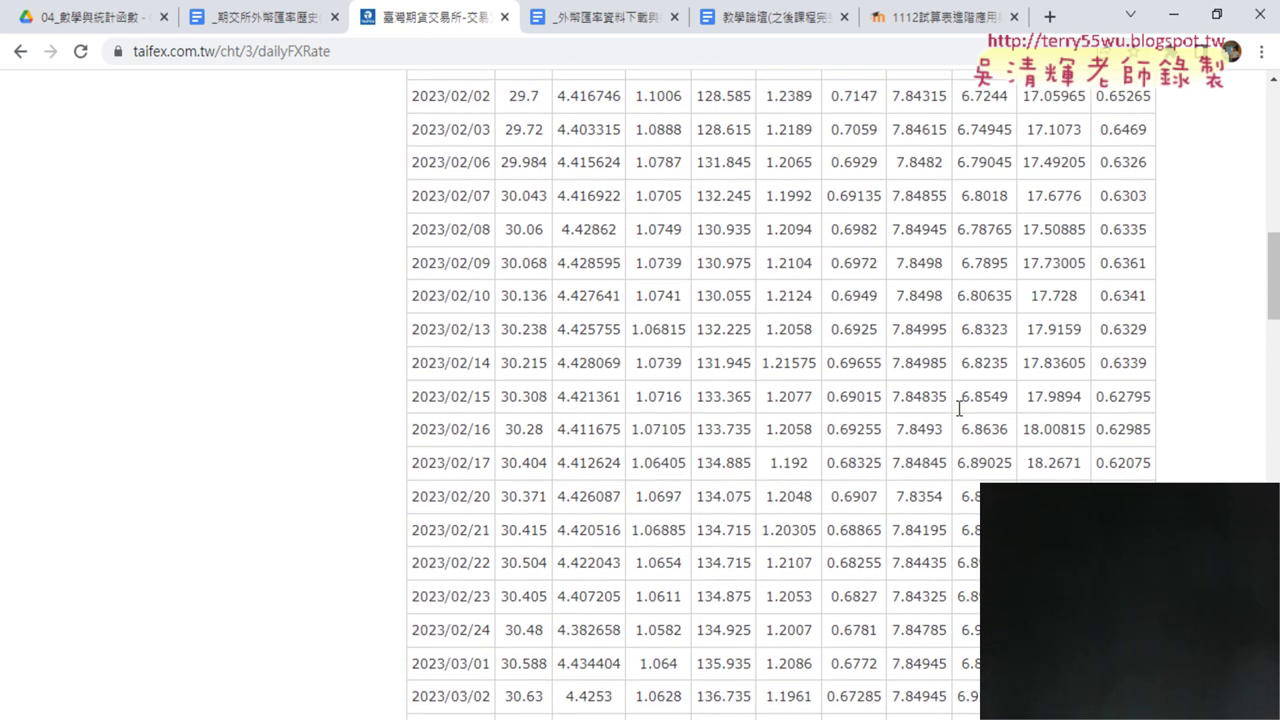
pyautogui.scroll(4, 958, 408)
pyautogui.scroll(3, 958, 407)
pyautogui.scroll(2, 958, 408)
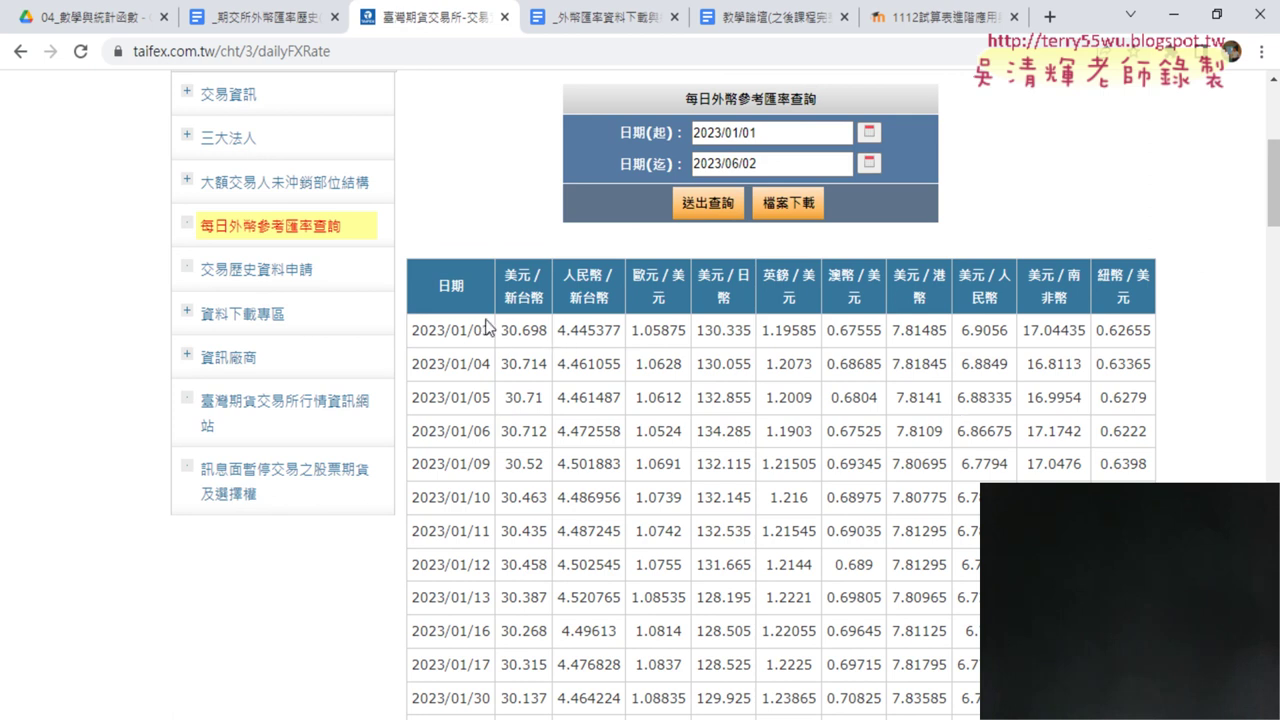
# Change the start date to 2022/01/01, submit, and dismiss the one-year-limit alert with 確定.
pyautogui.moveTo(412, 331); pyautogui.dragTo(551, 343)
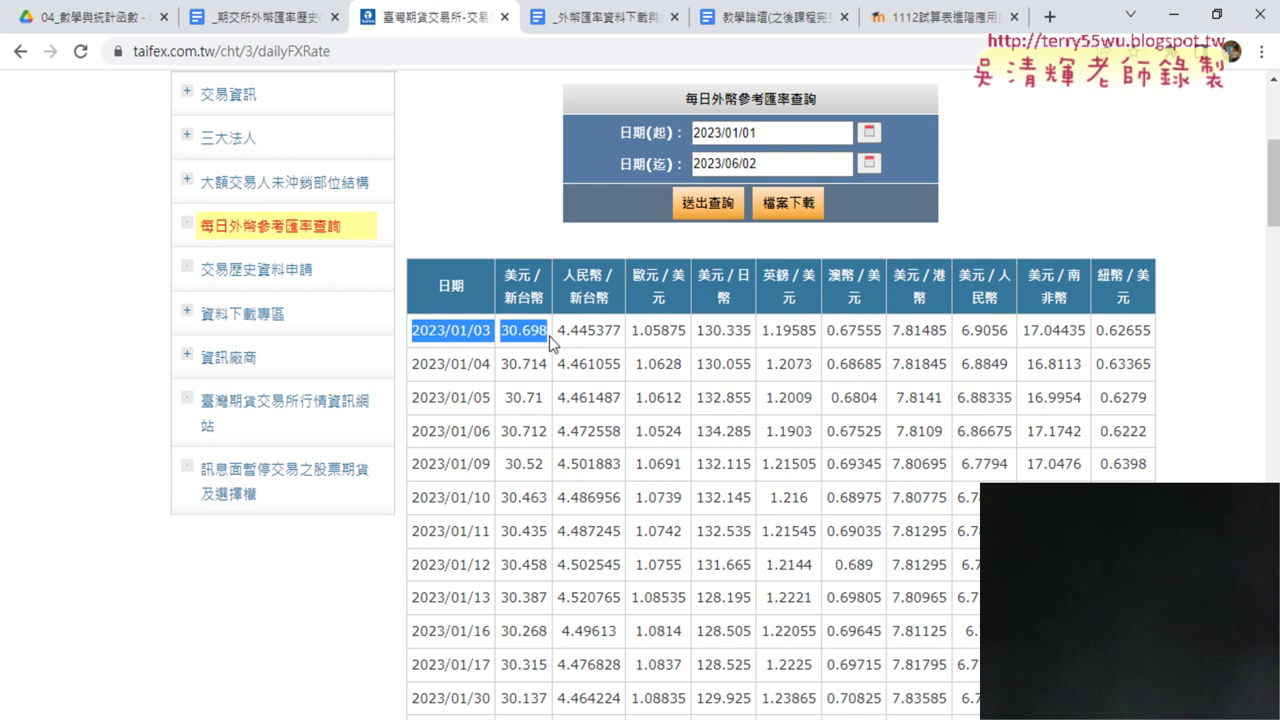
pyautogui.click(721, 134)
pyautogui.write('2')
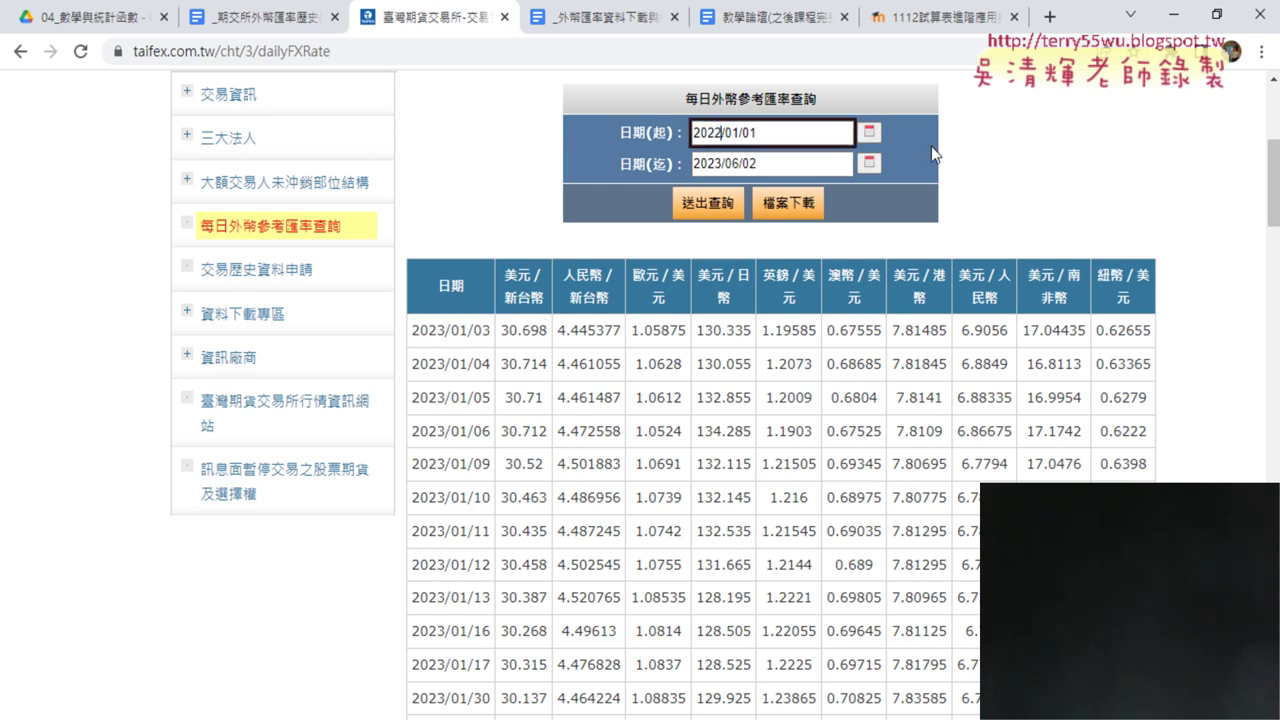
pyautogui.scroll(1, 696, 169)
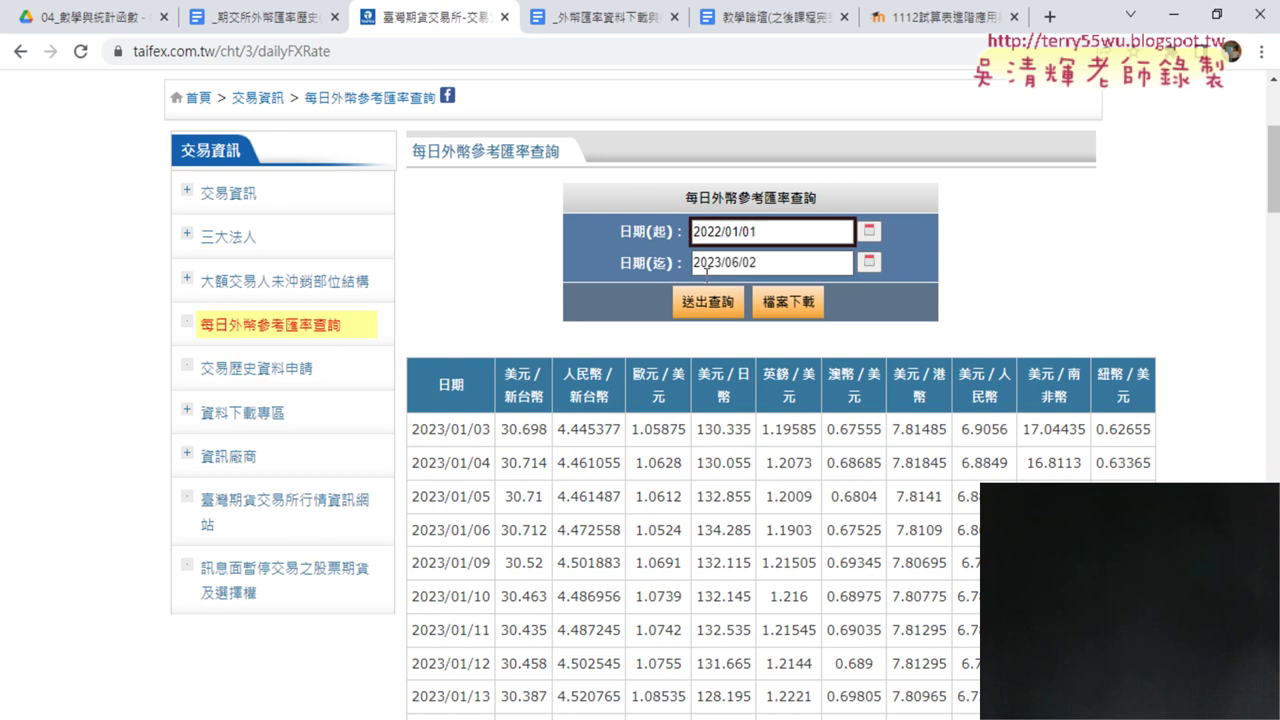
pyautogui.click(708, 301)
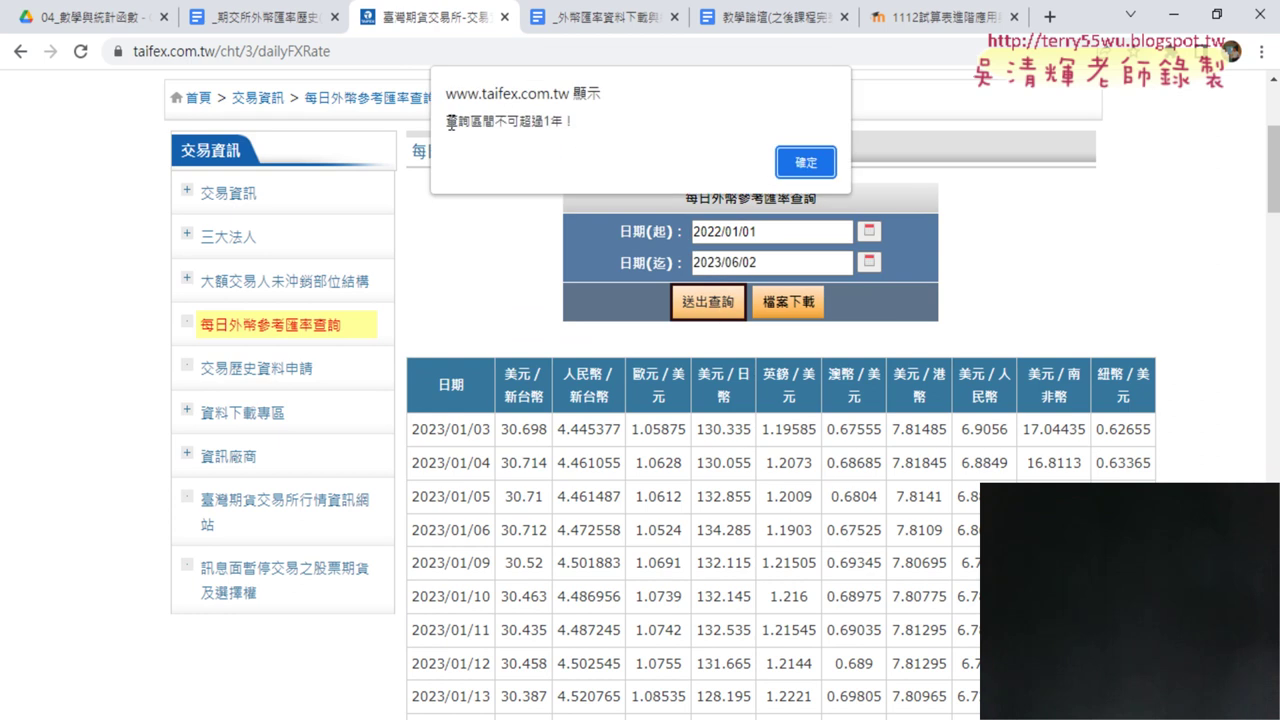
pyautogui.moveTo(446, 122); pyautogui.dragTo(587, 125)
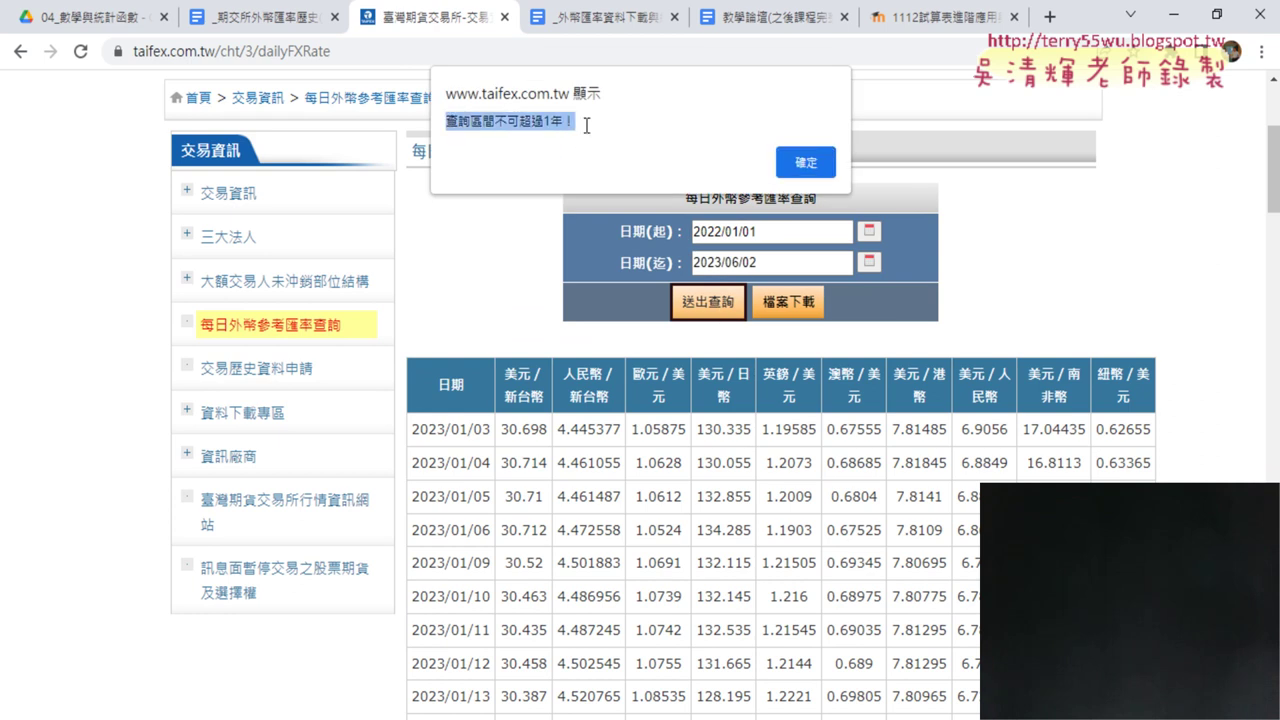
pyautogui.click(790, 168)
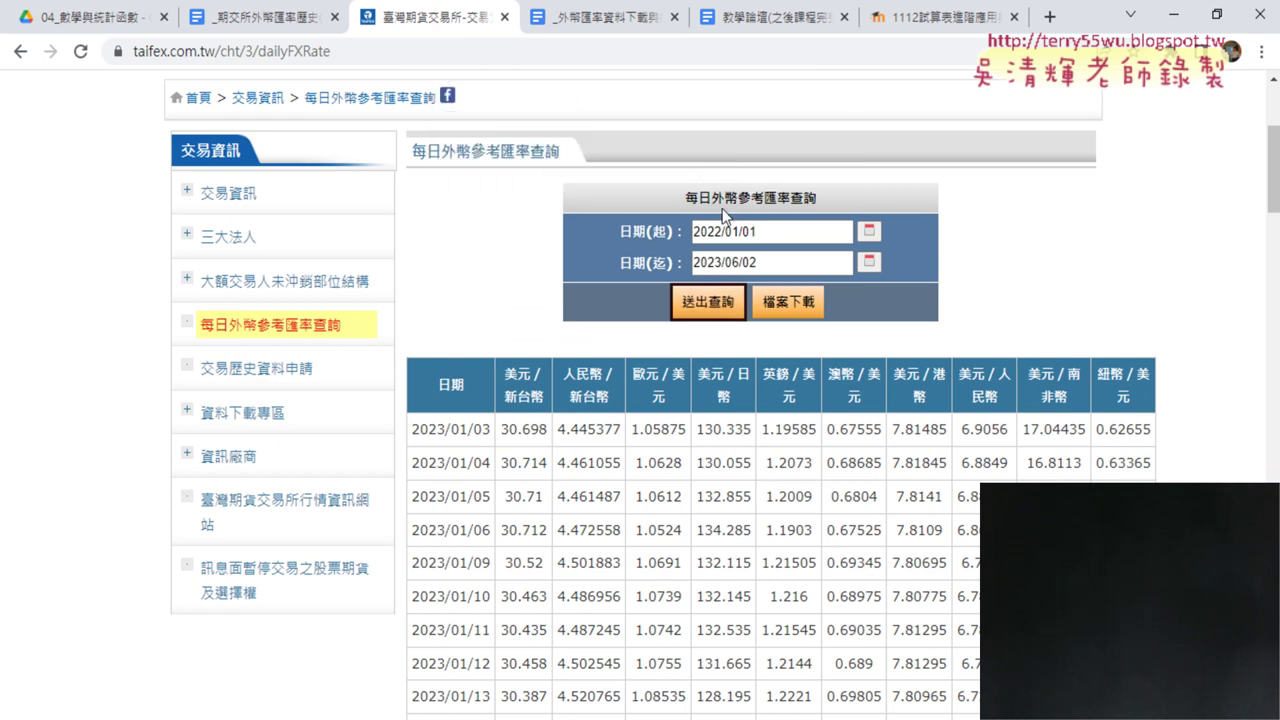
# Edit the end date's year to 2022 and month to 12, clearing the old day.
pyautogui.moveTo(722, 263); pyautogui.dragTo(713, 263)
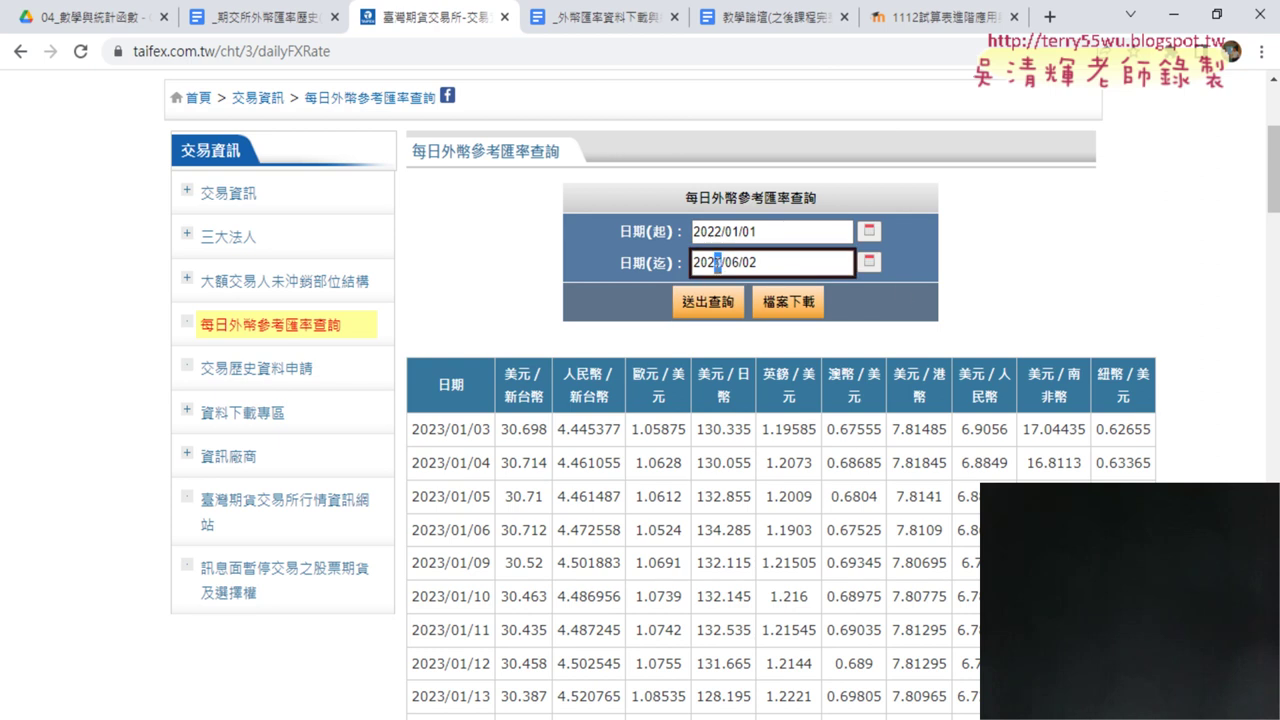
pyautogui.write('2')
pyautogui.press('Delete')
pyautogui.press('Delete')
pyautogui.press('Delete')
pyautogui.write('12')
pyautogui.press('End')
pyautogui.press('BackSpace')
pyautogui.press('BackSpace')
# Complete the end date as 2022/12/31, submit, and mark the 2022/01/03 USD/TWD rate 27.632.
pyautogui.write('3')
pyautogui.write('1')
pyautogui.click(737, 297)
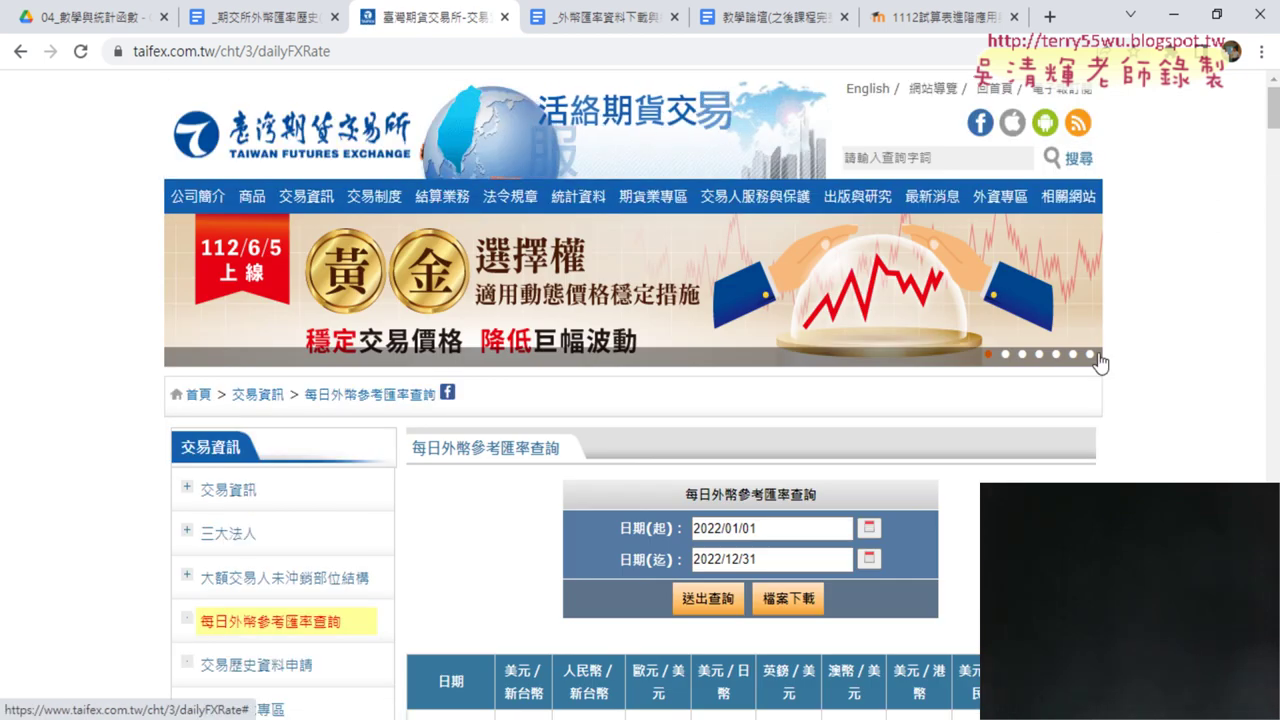
pyautogui.scroll(-5, 1151, 355)
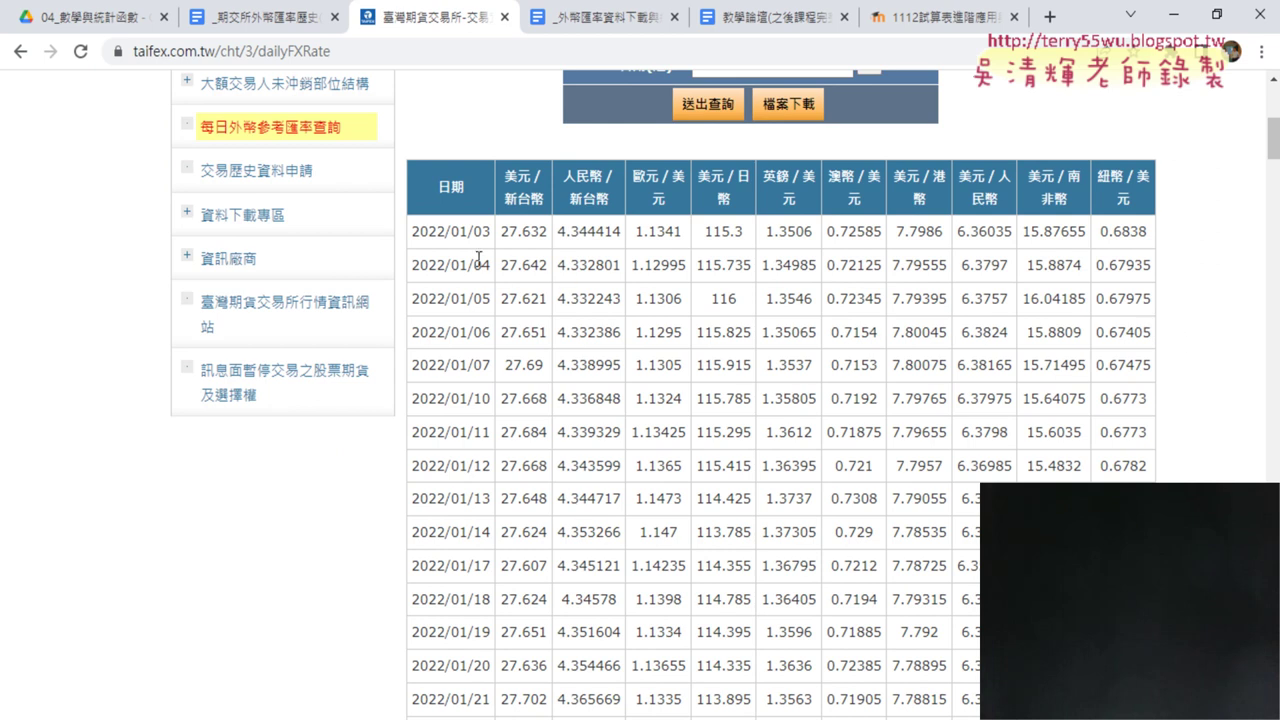
pyautogui.moveTo(411, 231); pyautogui.dragTo(548, 231)
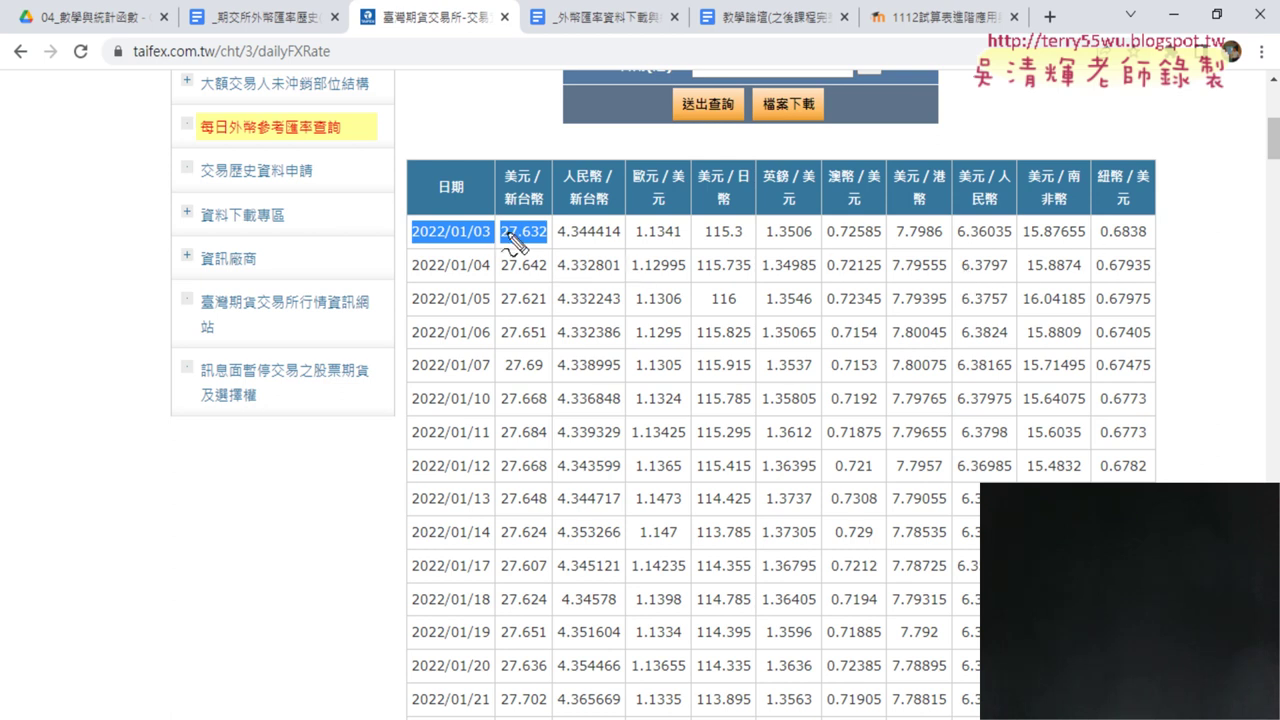
pyautogui.moveTo(545, 250)
pyautogui.mouseDown()
pyautogui.moveTo(558, 230)
pyautogui.moveTo(548, 250)
pyautogui.mouseUp()
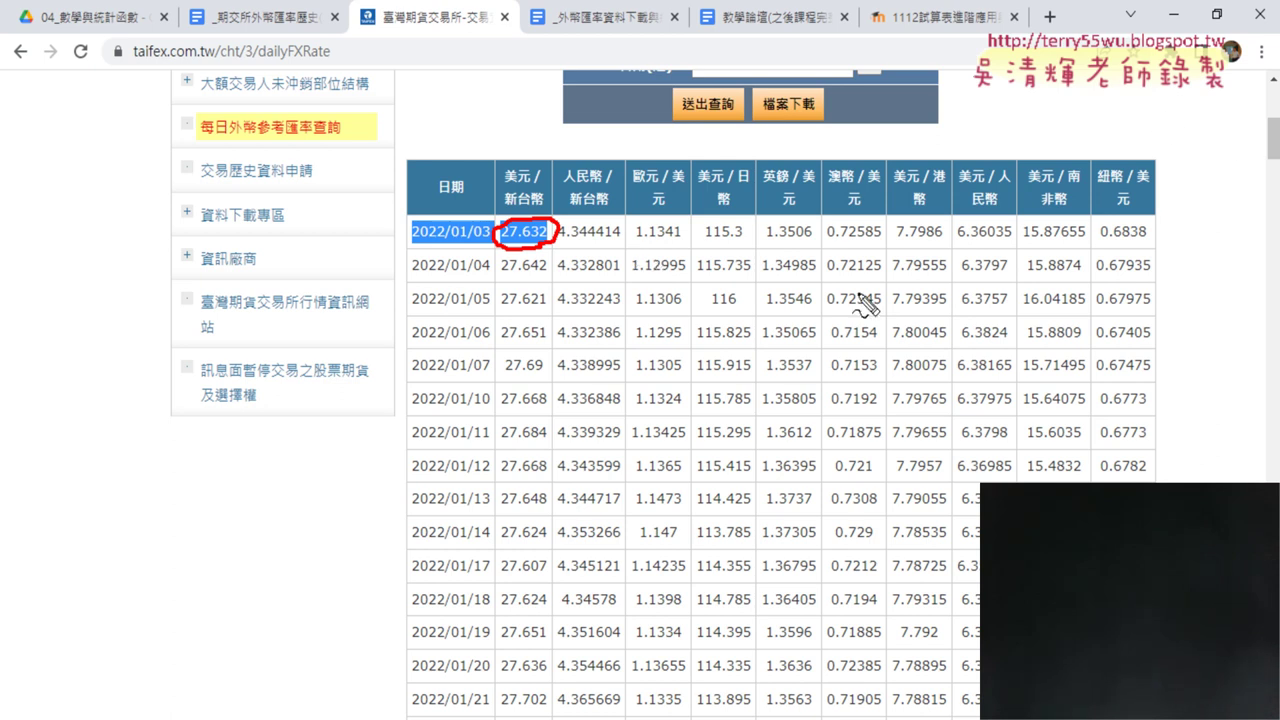
# Draw a red circle around 115.3 in the 美元/日幣 column for 2022/01/03.
pyautogui.moveTo(713, 236); pyautogui.dragTo(742, 244)
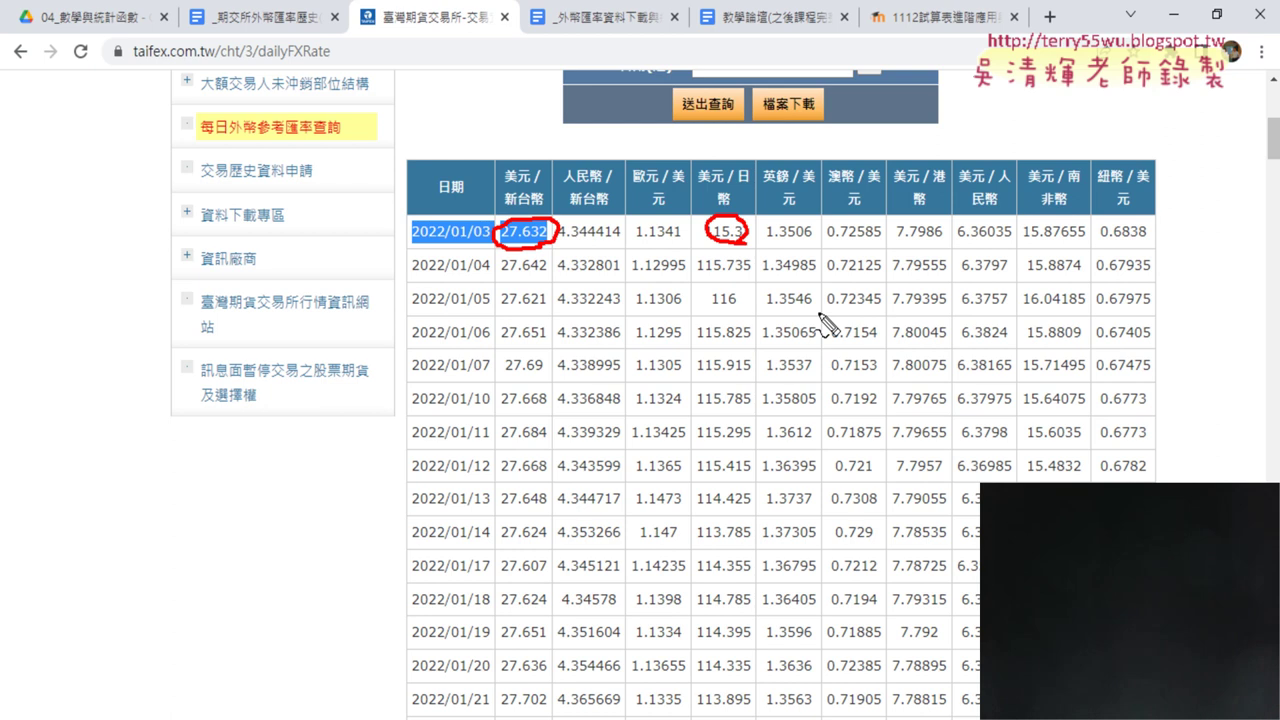
# Clear the pen markings, select the 27.632 and 115.3 rates, and scroll back to the query form.
pyautogui.press('super+space')
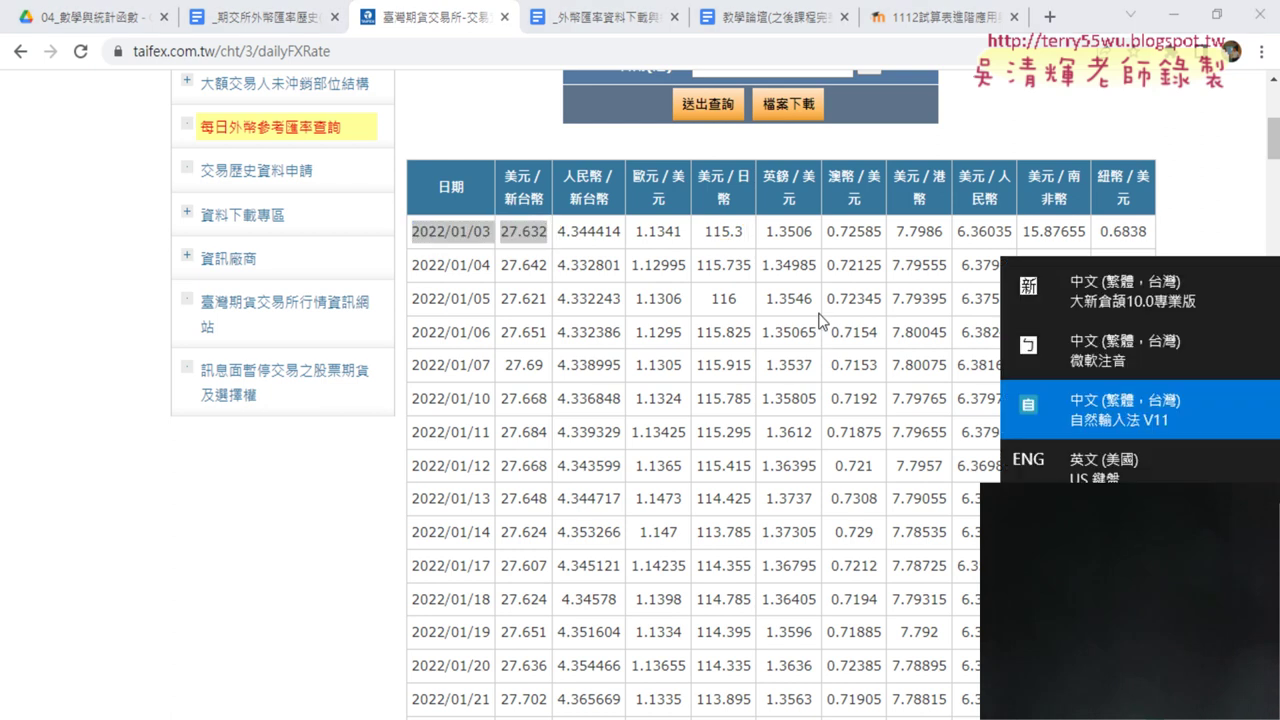
pyautogui.click(650, 314)
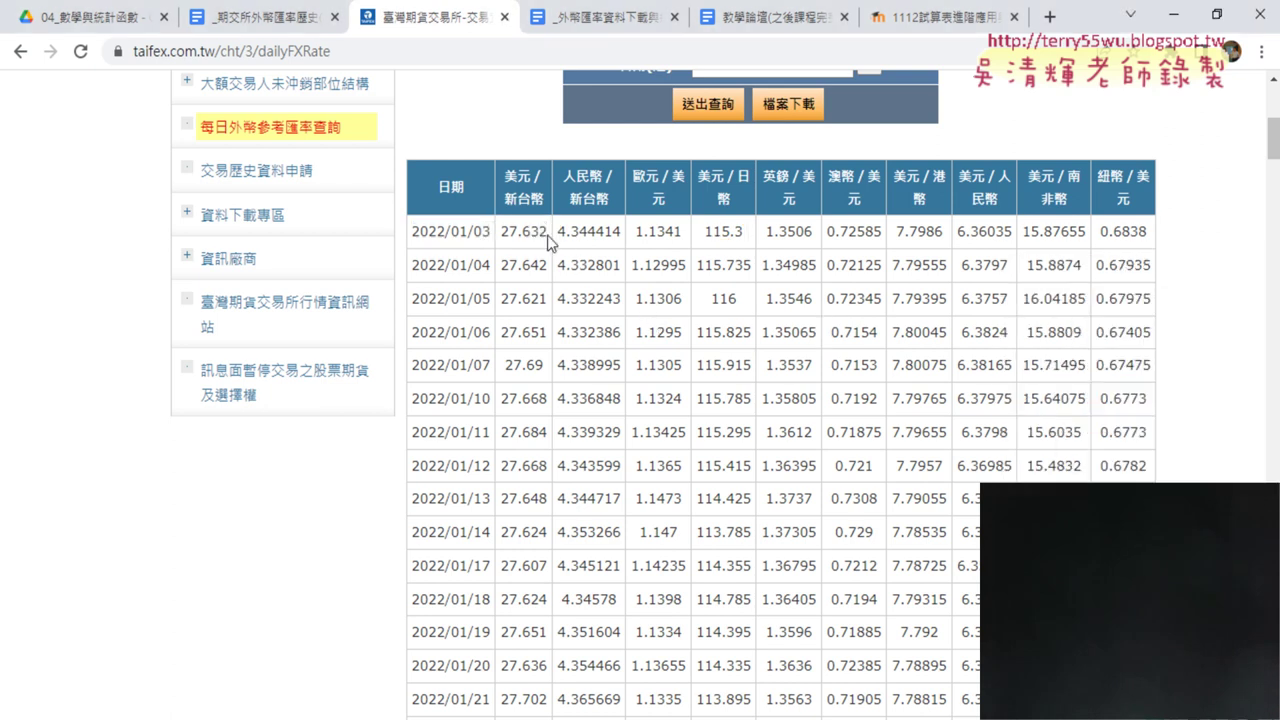
pyautogui.moveTo(548, 238); pyautogui.dragTo(501, 232)
pyautogui.moveTo(748, 231); pyautogui.dragTo(705, 240)
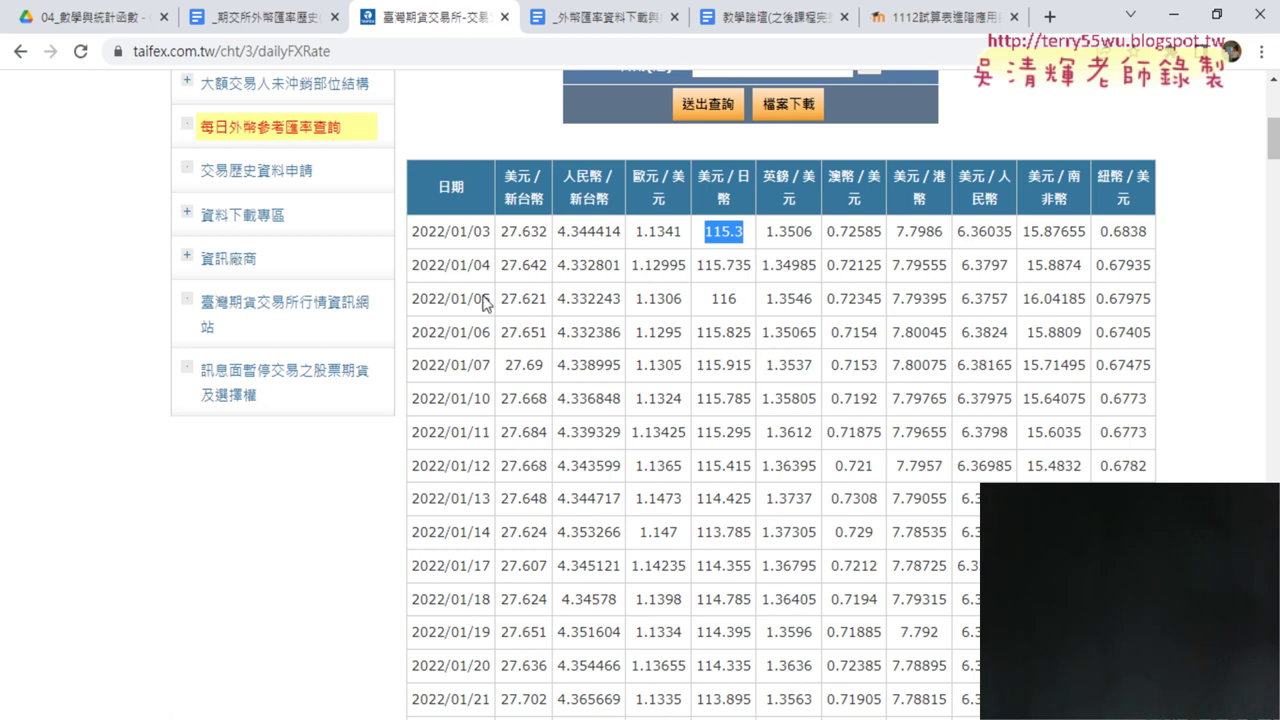
pyautogui.scroll(3, 475, 258)
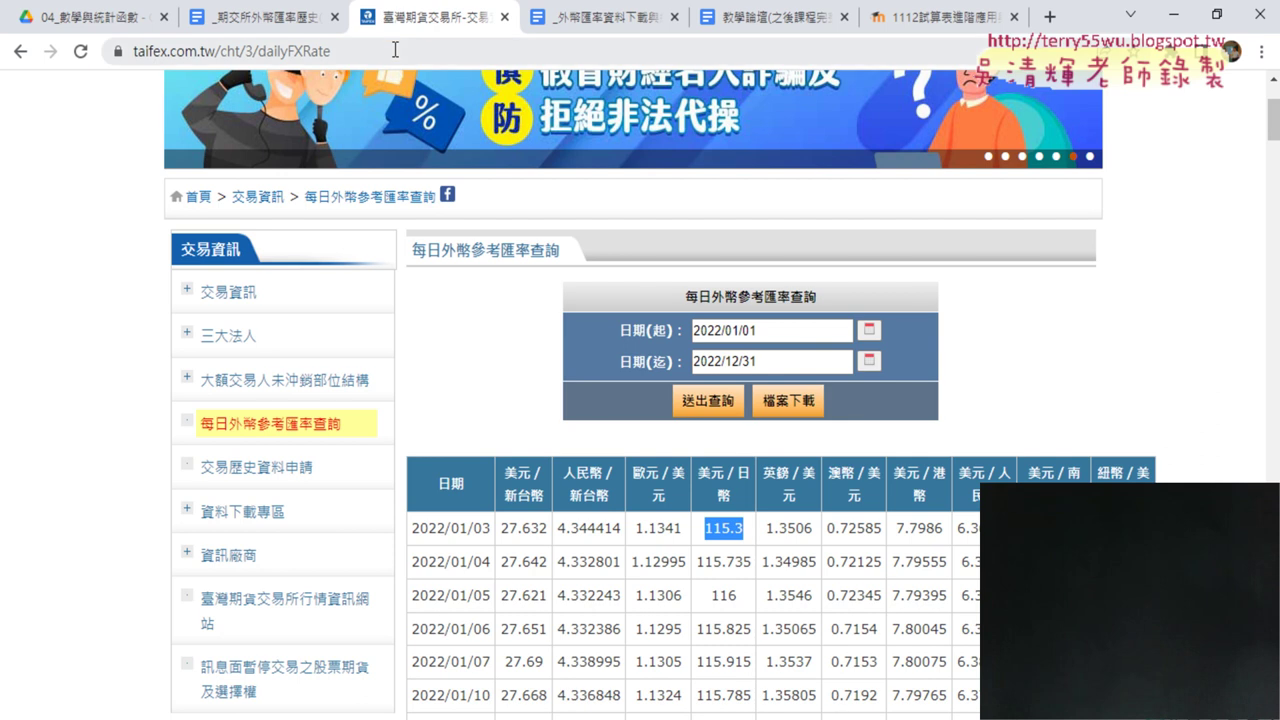
pyautogui.hotkey('ctrl', 'l')
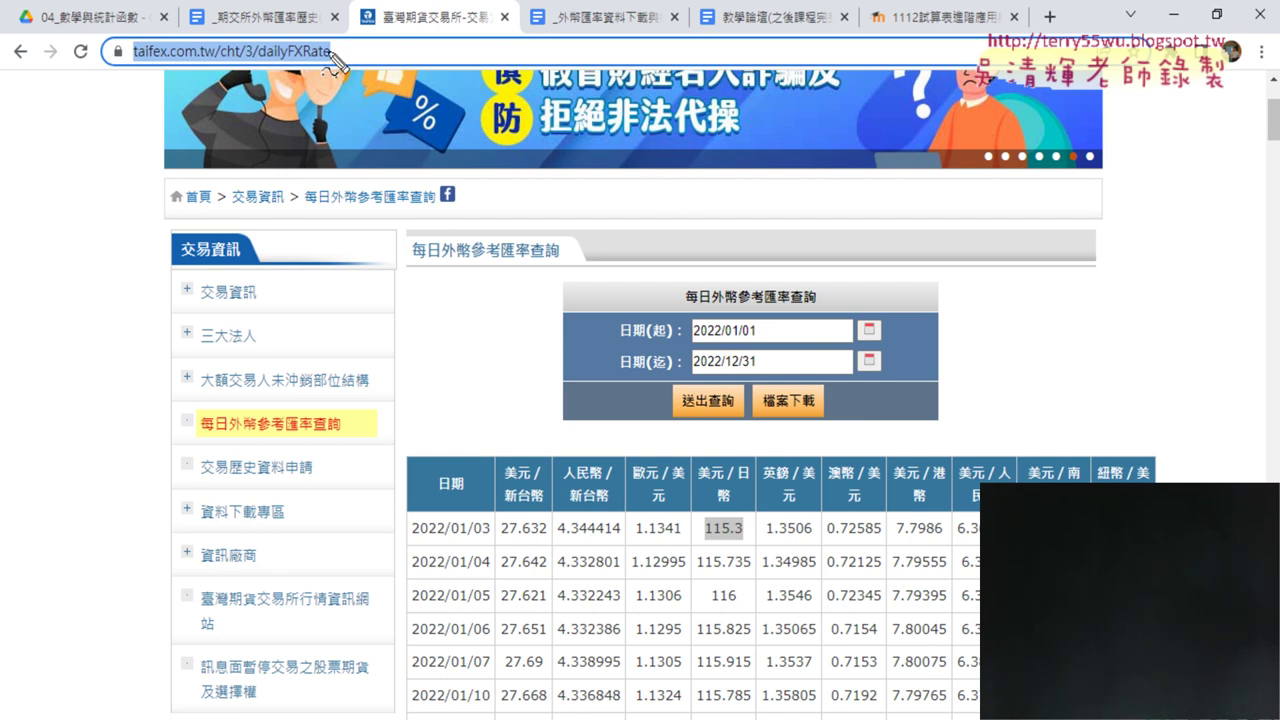
pyautogui.moveTo(335, 64)
pyautogui.mouseDown()
pyautogui.moveTo(228, 97)
pyautogui.moveTo(337, 112)
pyautogui.mouseUp()
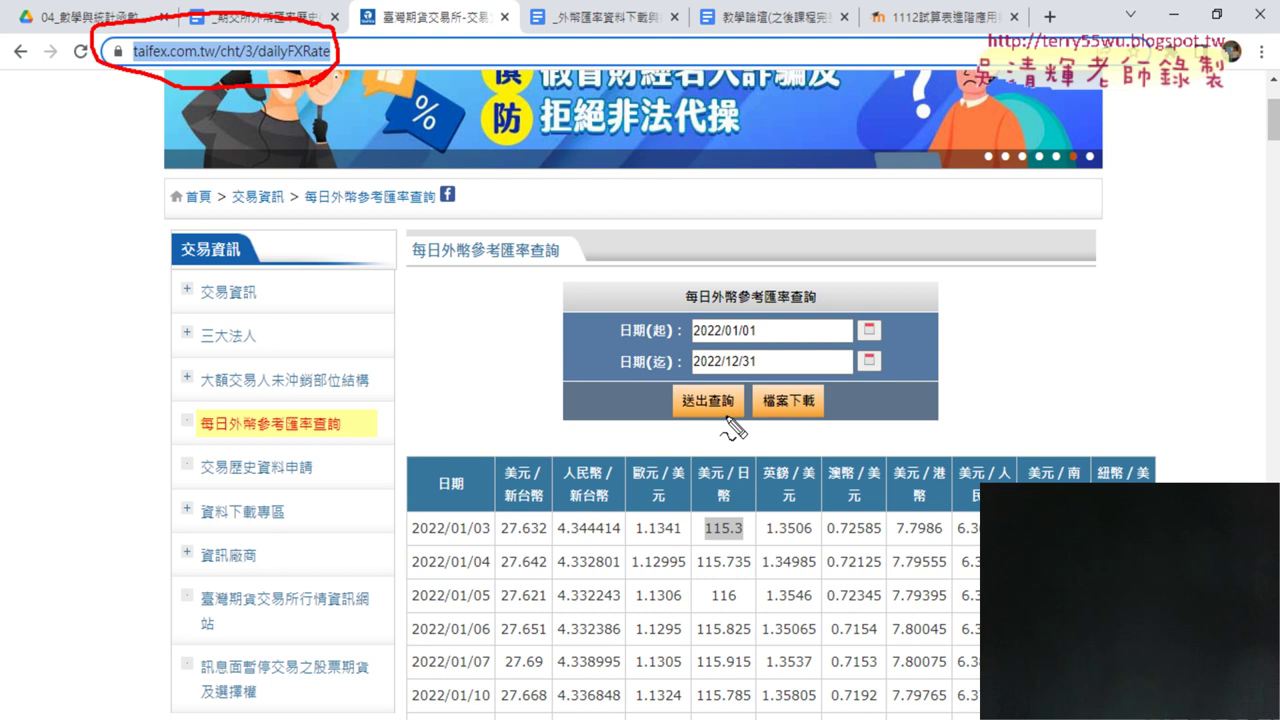
pyautogui.moveTo(734, 428)
pyautogui.mouseDown()
pyautogui.moveTo(745, 440)
pyautogui.moveTo(606, 318)
pyautogui.mouseUp()
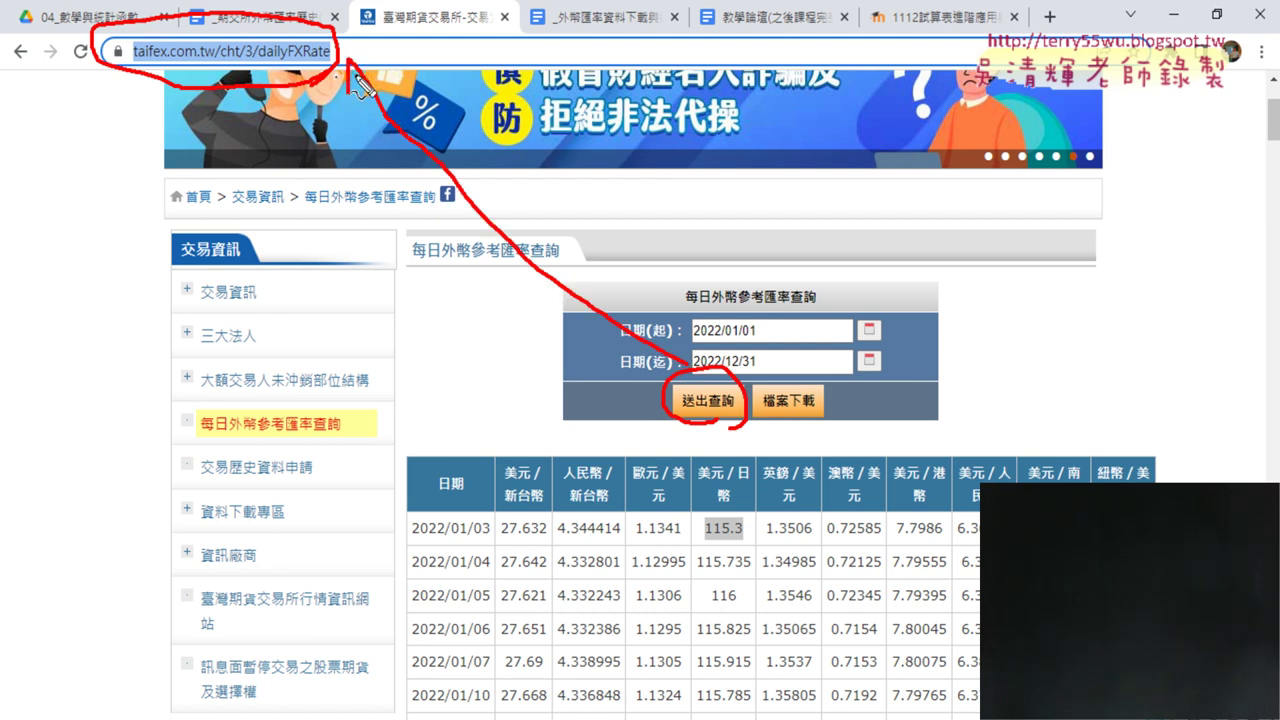
pyautogui.moveTo(348, 90); pyautogui.dragTo(530, 95)
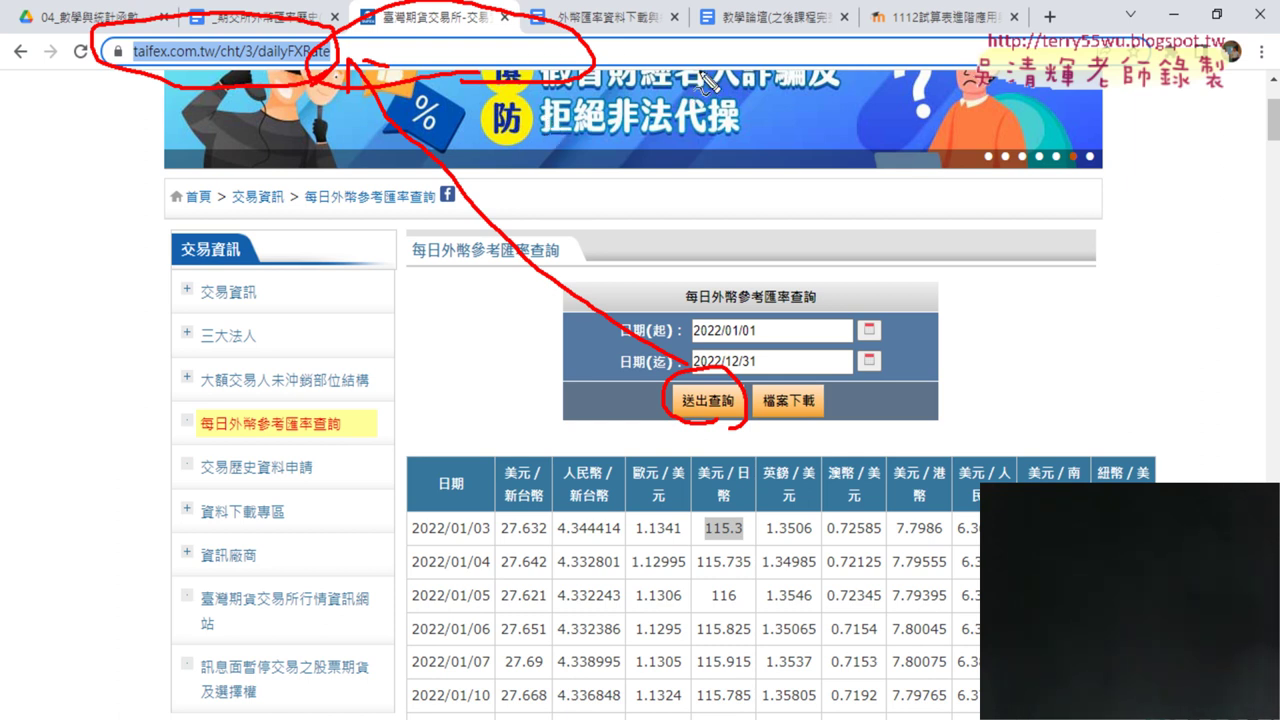
pyautogui.moveTo(674, 68); pyautogui.dragTo(690, 124)
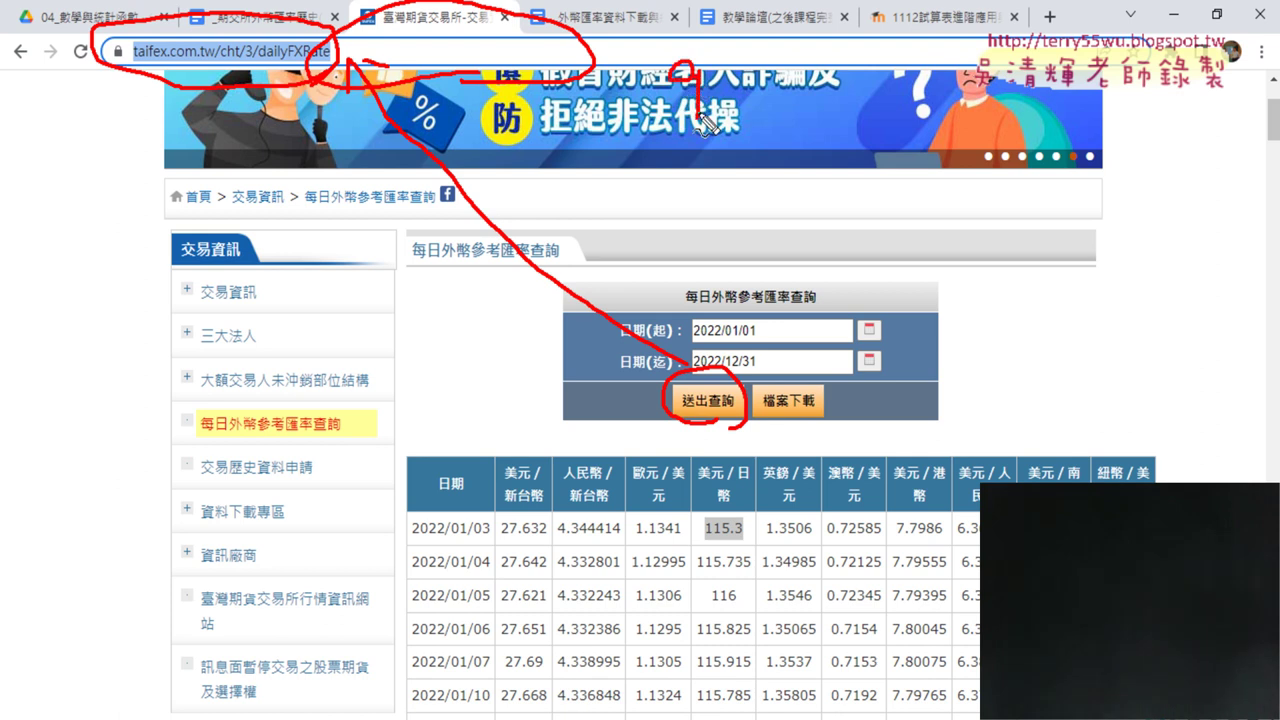
pyautogui.moveTo(745, 86); pyautogui.dragTo(805, 95)
pyautogui.moveTo(768, 70); pyautogui.dragTo(828, 68)
pyautogui.moveTo(784, 158)
pyautogui.mouseDown()
pyautogui.moveTo(664, 168)
pyautogui.moveTo(800, 160)
pyautogui.mouseUp()
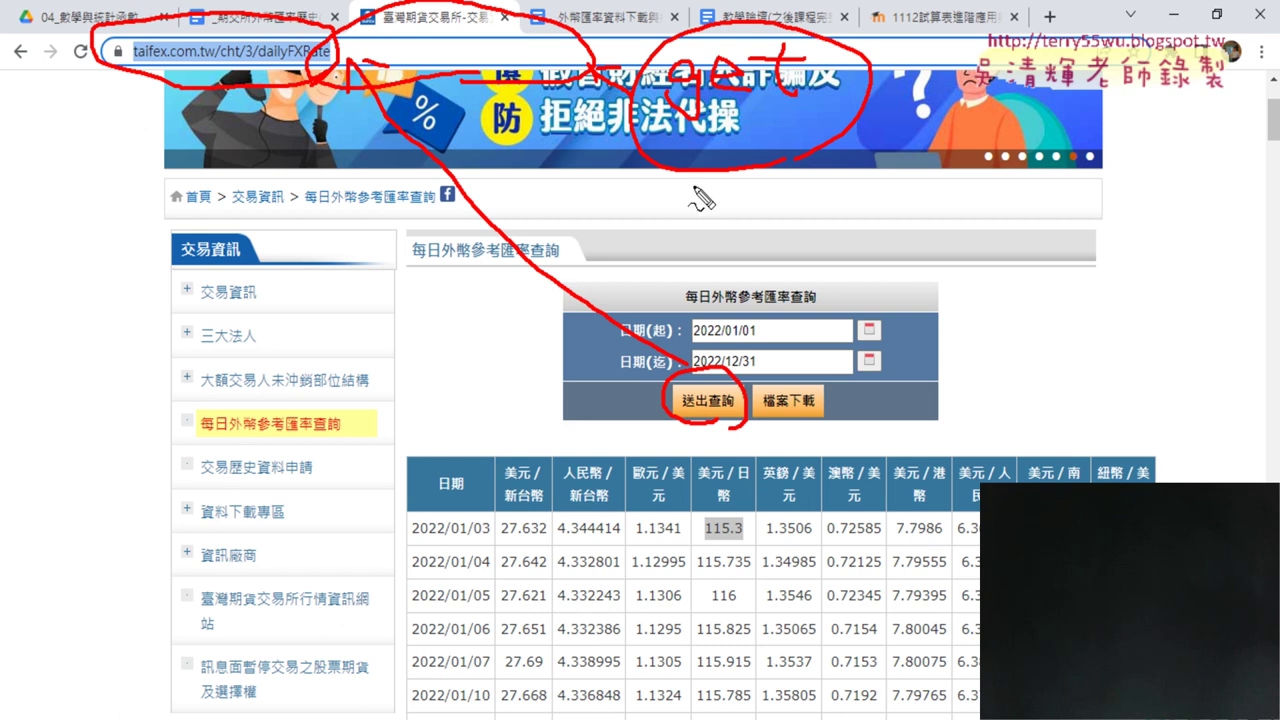
pyautogui.moveTo(674, 270)
pyautogui.mouseDown()
pyautogui.moveTo(700, 218)
pyautogui.moveTo(678, 236)
pyautogui.moveTo(718, 234)
pyautogui.moveTo(728, 206)
pyautogui.moveTo(746, 232)
pyautogui.moveTo(838, 188)
pyautogui.mouseUp()
pyautogui.moveTo(795, 174)
pyautogui.mouseDown()
pyautogui.moveTo(820, 243)
pyautogui.moveTo(707, 163)
pyautogui.moveTo(812, 266)
pyautogui.mouseUp()
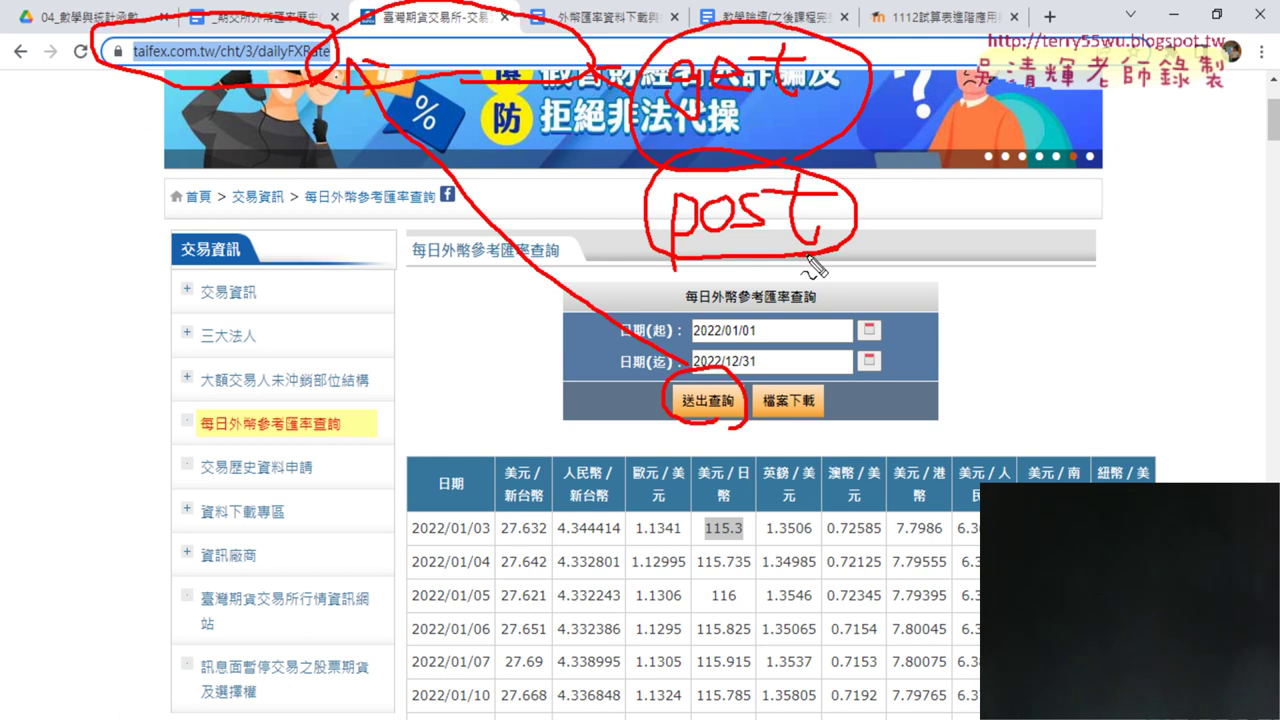
# Clear the old annotations and open Chrome DevTools with 檢查 (Inspect) on the FX rate page.
pyautogui.press('Escape')
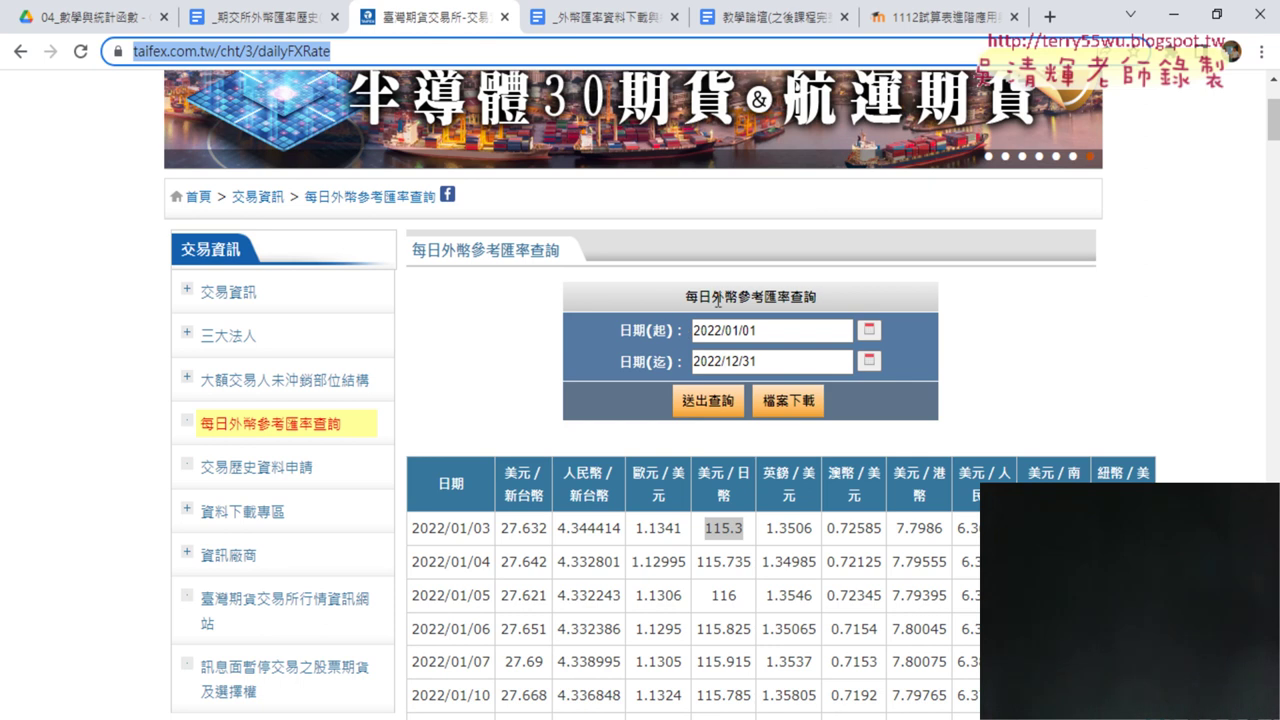
pyautogui.rightClick(717, 300)
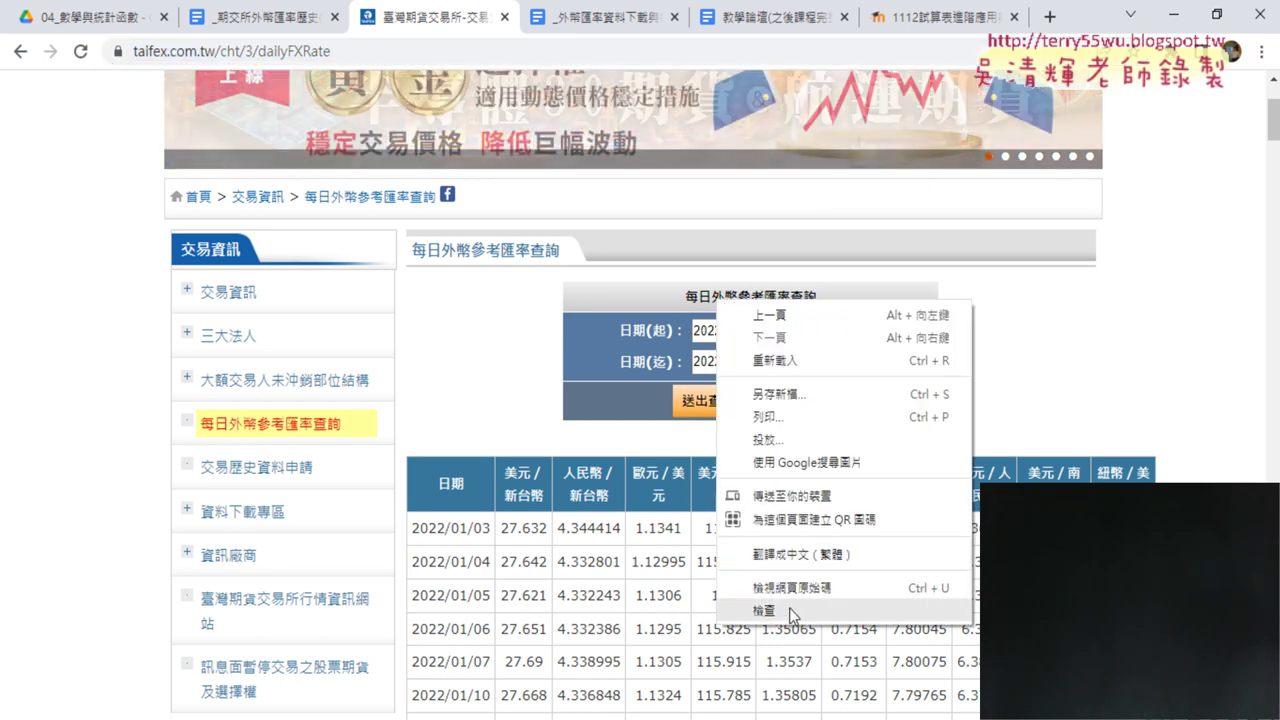
pyautogui.click(791, 611)
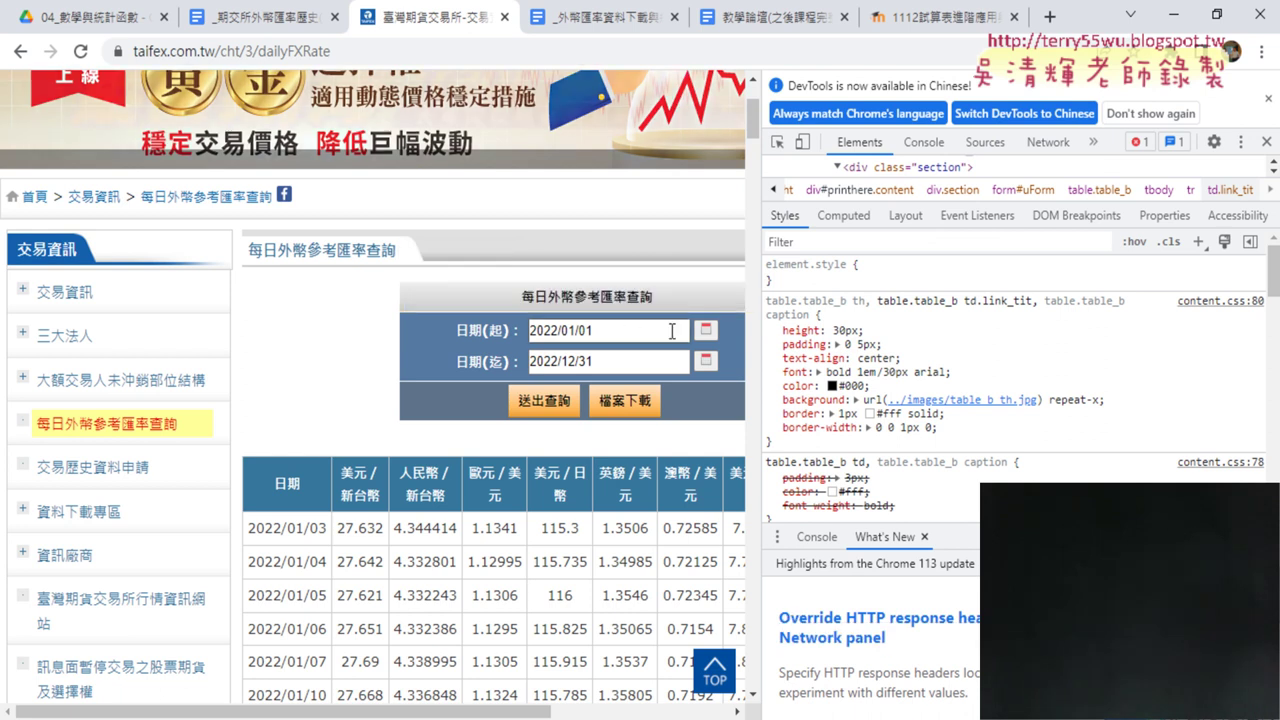
# Mark up the DevTools panel and page for viewers, then clear the markings.
pyautogui.moveTo(932, 560); pyautogui.dragTo(1168, 484)
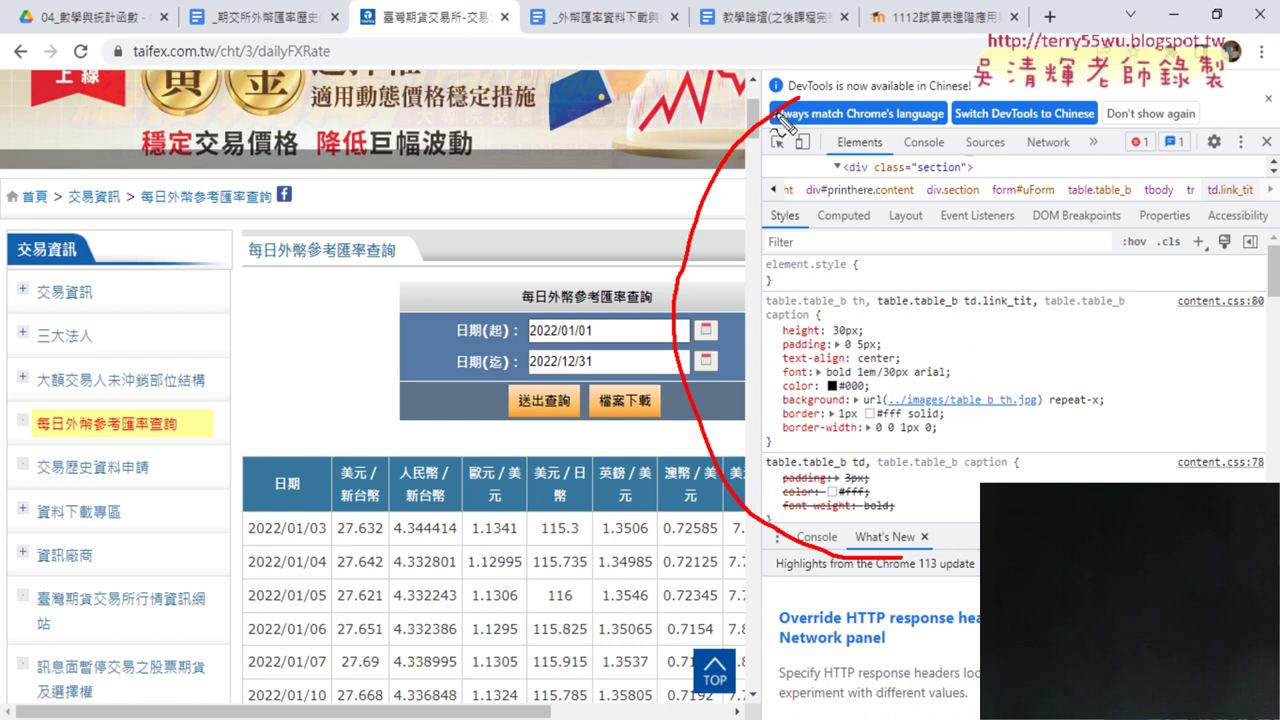
pyautogui.moveTo(980, 560); pyautogui.dragTo(906, 562)
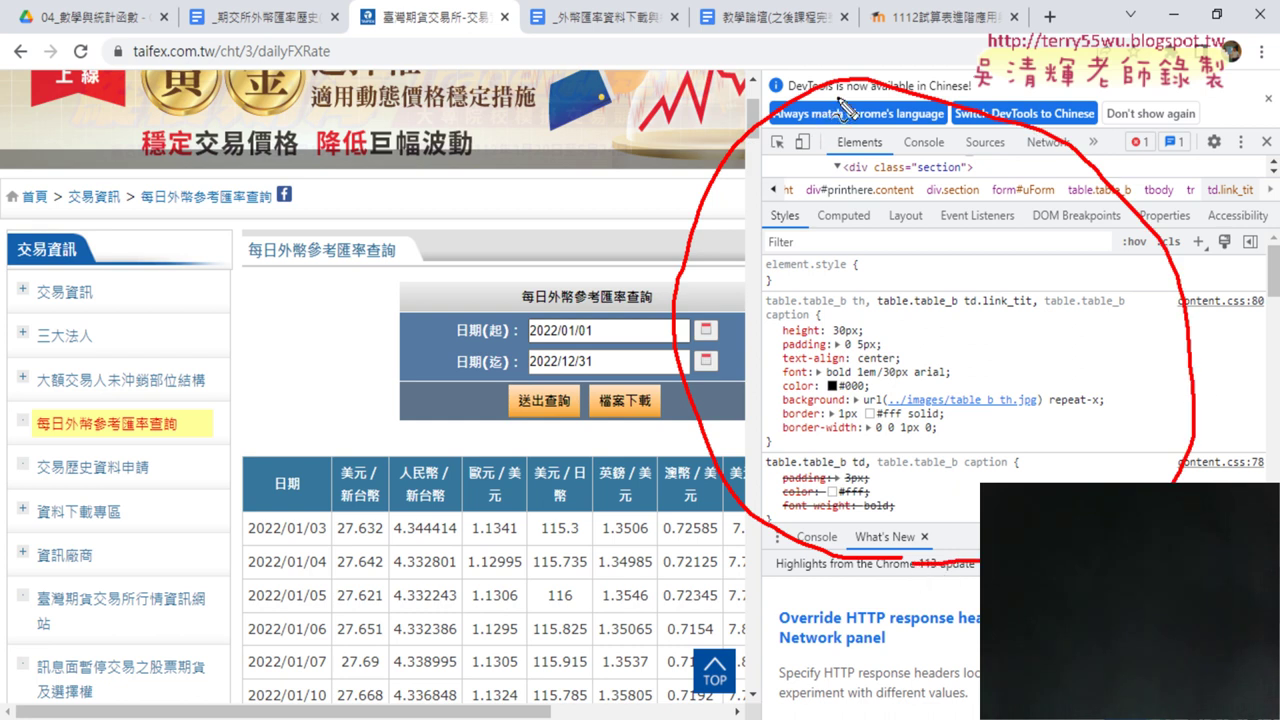
pyautogui.moveTo(840, 104); pyautogui.dragTo(795, 100)
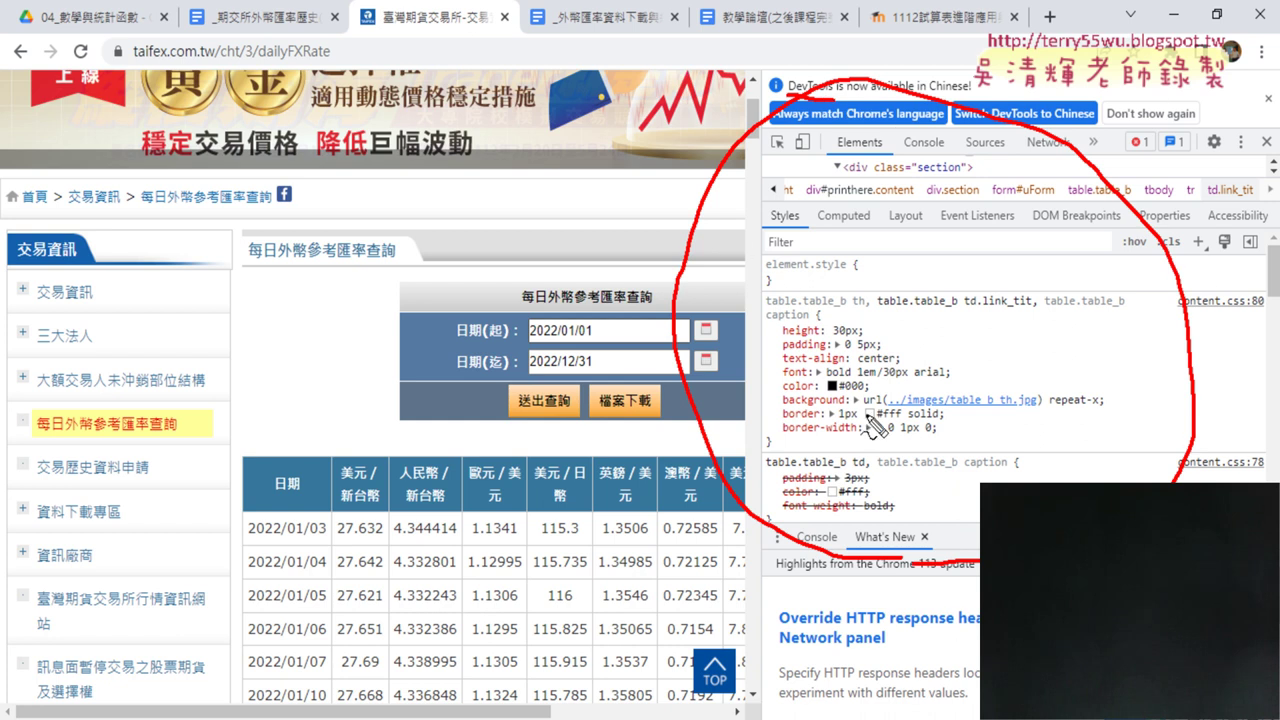
pyautogui.press('Escape')
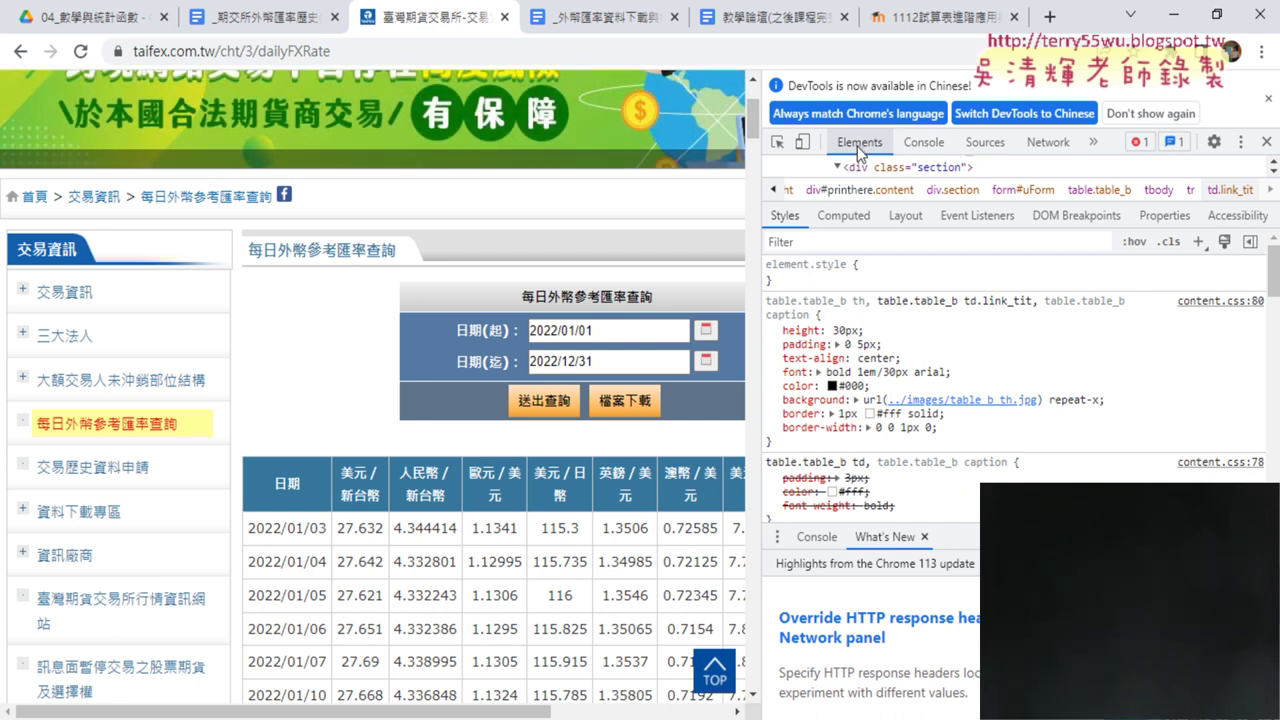
# Switch DevTools to the Network panel, highlight it for viewers, then clear the marks.
pyautogui.click(1054, 152)
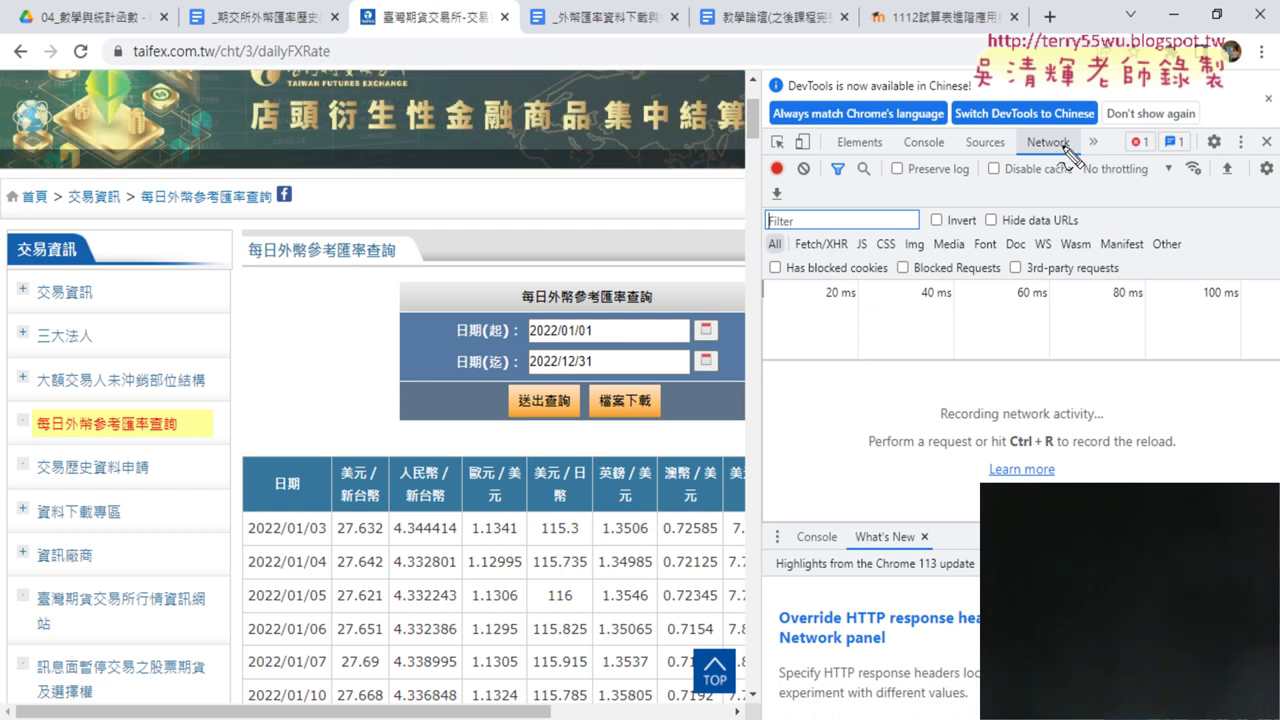
pyautogui.moveTo(1066, 160); pyautogui.dragTo(1083, 170)
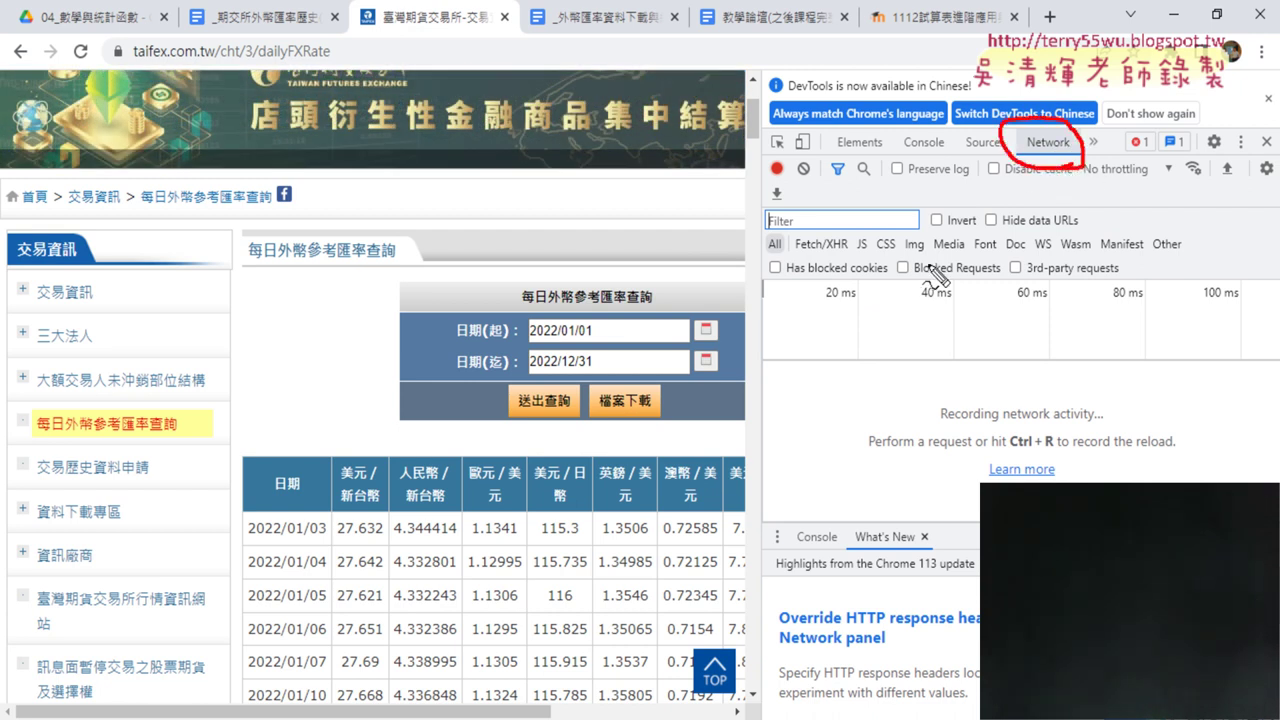
pyautogui.moveTo(728, 140)
pyautogui.mouseDown()
pyautogui.moveTo(1008, 158)
pyautogui.moveTo(986, 192)
pyautogui.mouseUp()
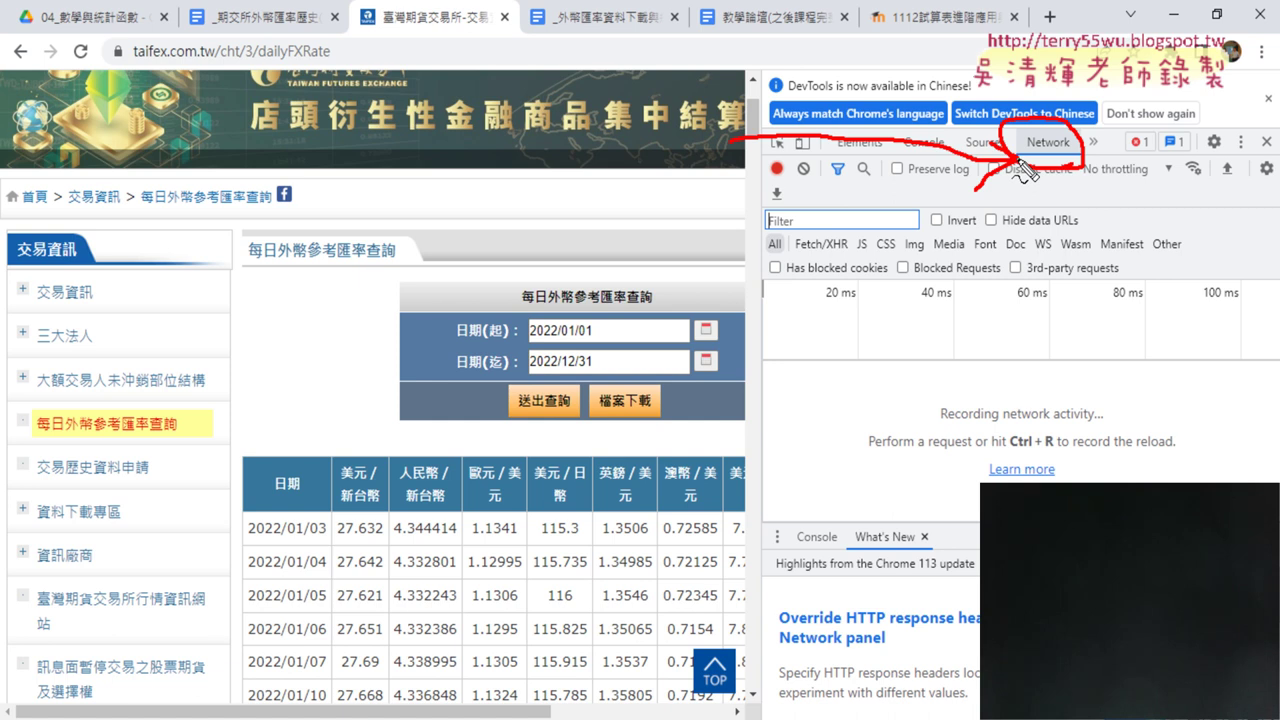
pyautogui.press('Escape')
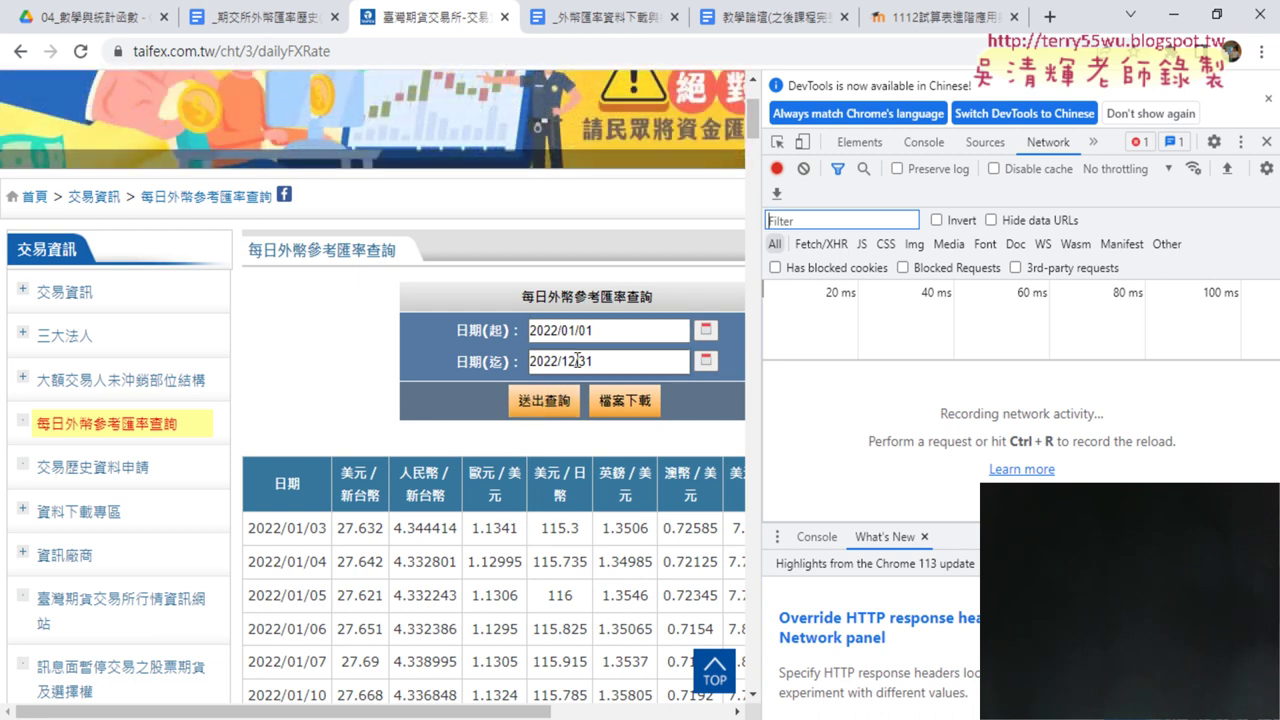
# Change the 日期(迄) end date from 2022/12/31 to 2022/2/28.
pyautogui.click(570, 361)
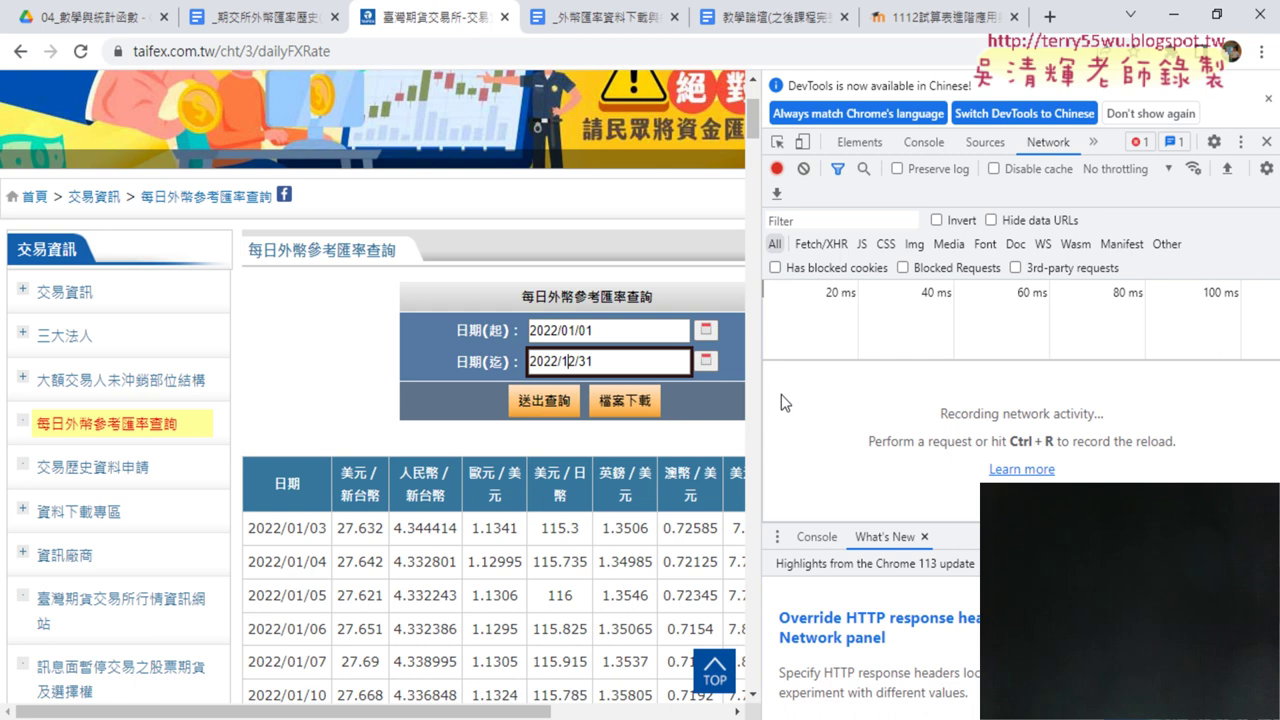
pyautogui.press('BackSpace')
pyautogui.press('Delete')
pyautogui.press('Delete')
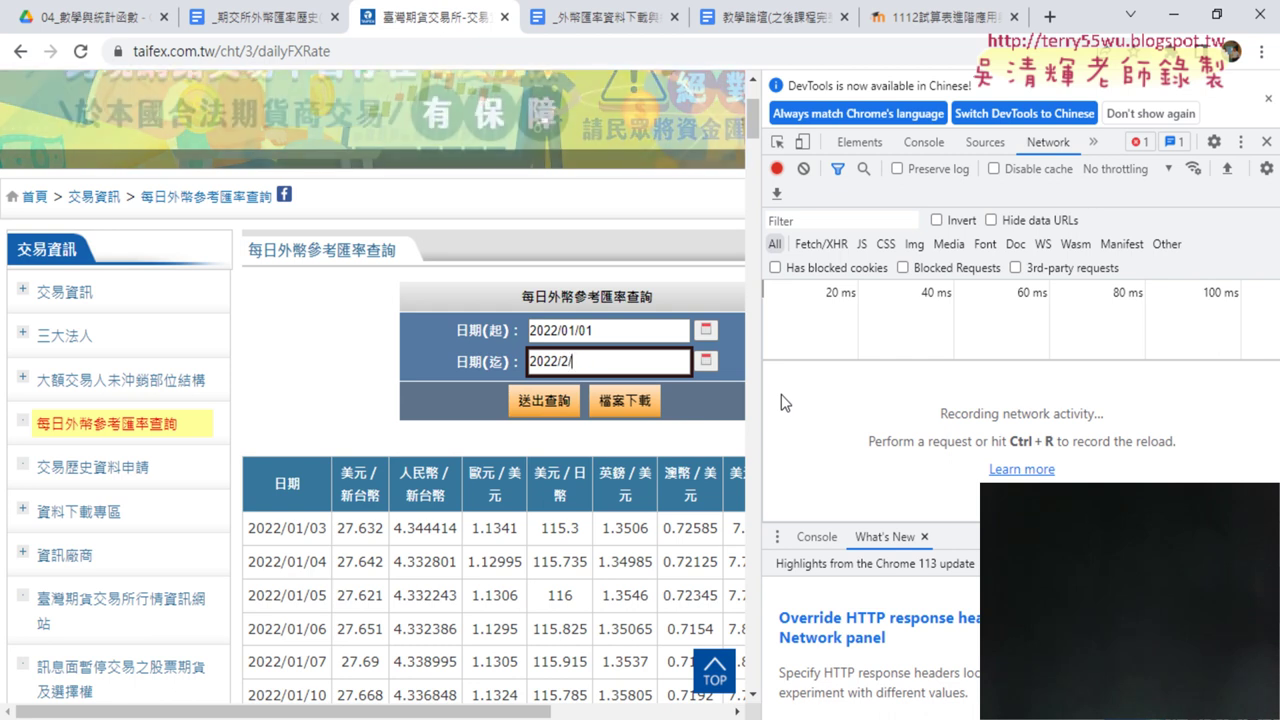
pyautogui.write('28')
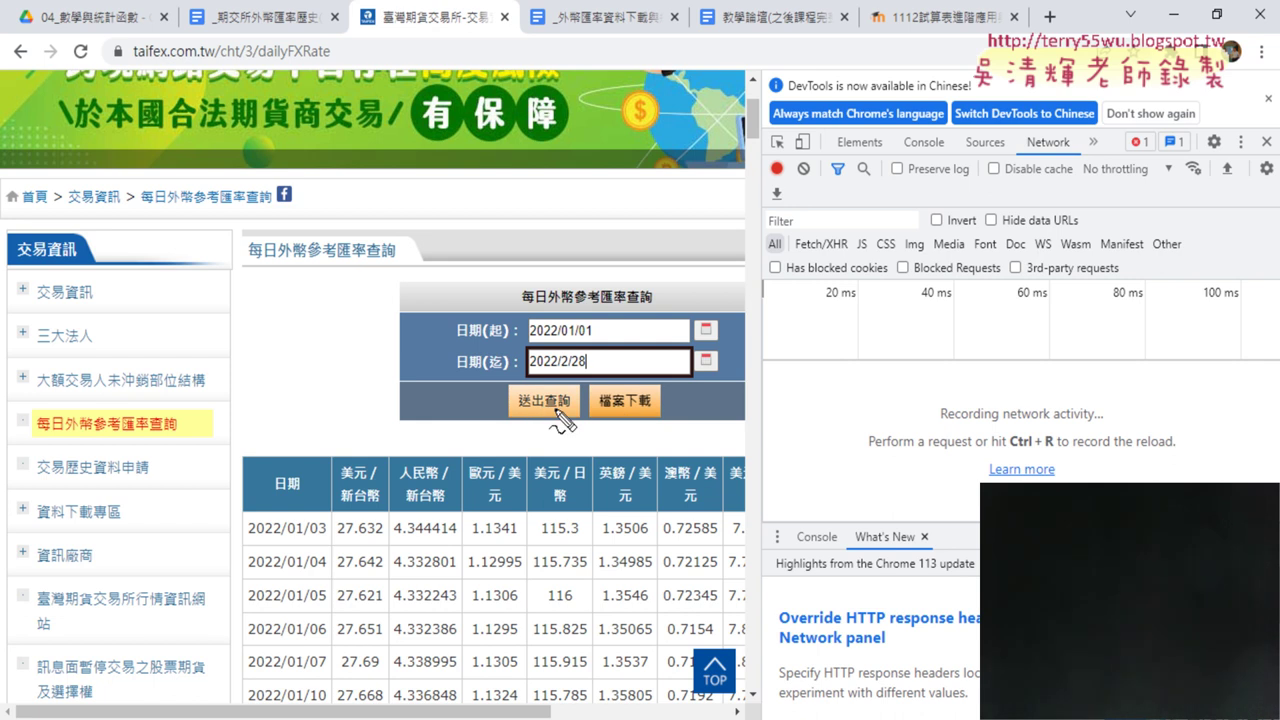
# Circle the date fields and Network panel, arrow into the request area, then clear annotations.
pyautogui.moveTo(545, 443)
pyautogui.mouseDown()
pyautogui.moveTo(742, 398)
pyautogui.moveTo(716, 410)
pyautogui.mouseUp()
pyautogui.moveTo(1060, 174); pyautogui.dragTo(1048, 180)
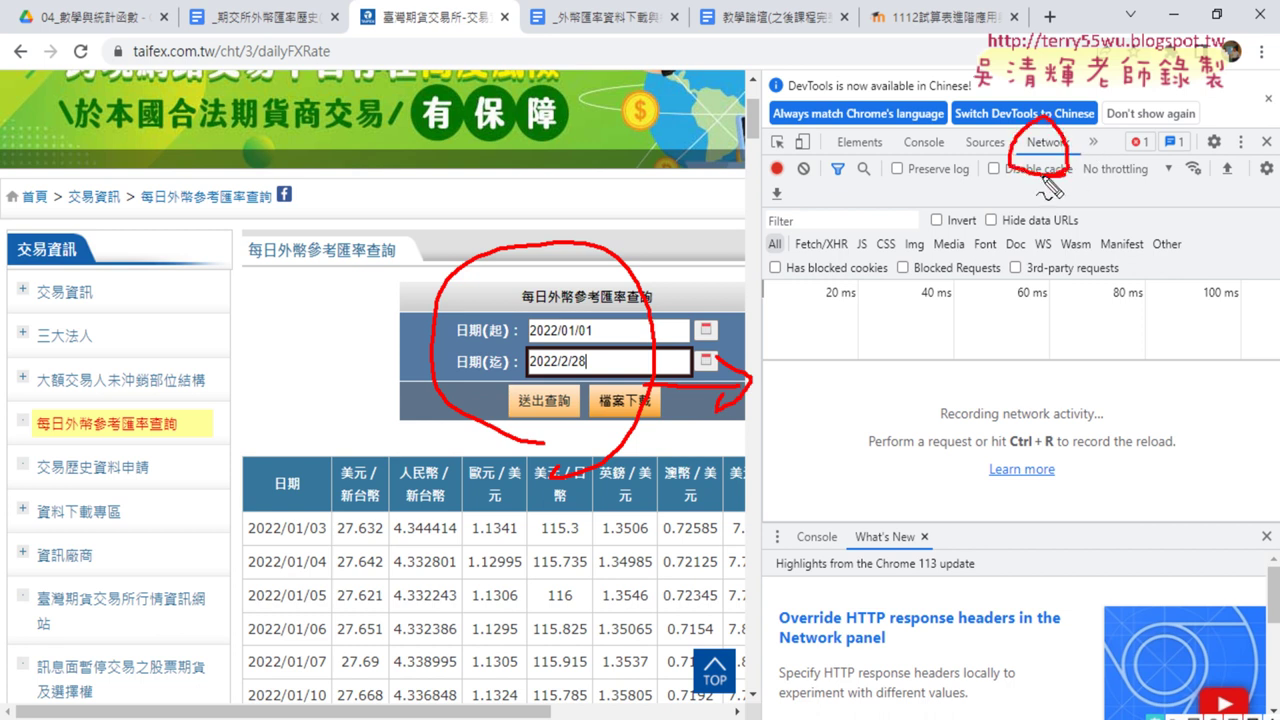
pyautogui.moveTo(862, 303); pyautogui.dragTo(876, 405)
pyautogui.moveTo(848, 362); pyautogui.dragTo(912, 363)
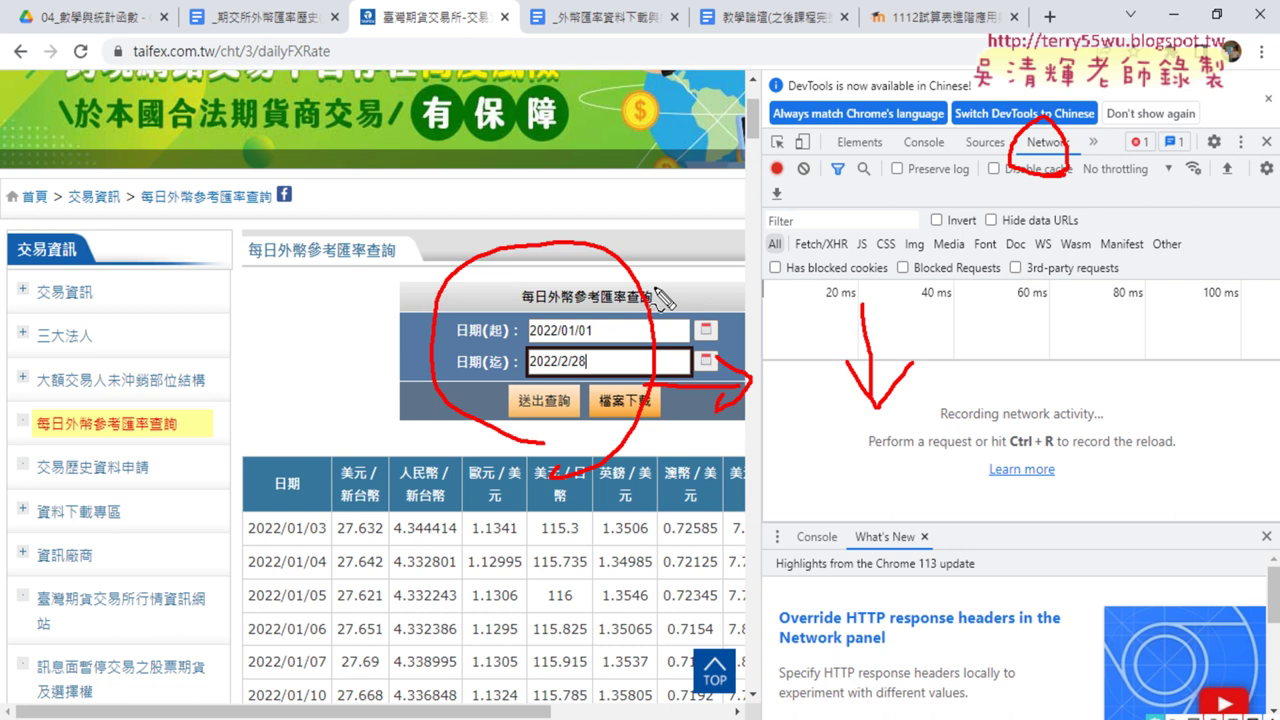
pyautogui.press('Escape')
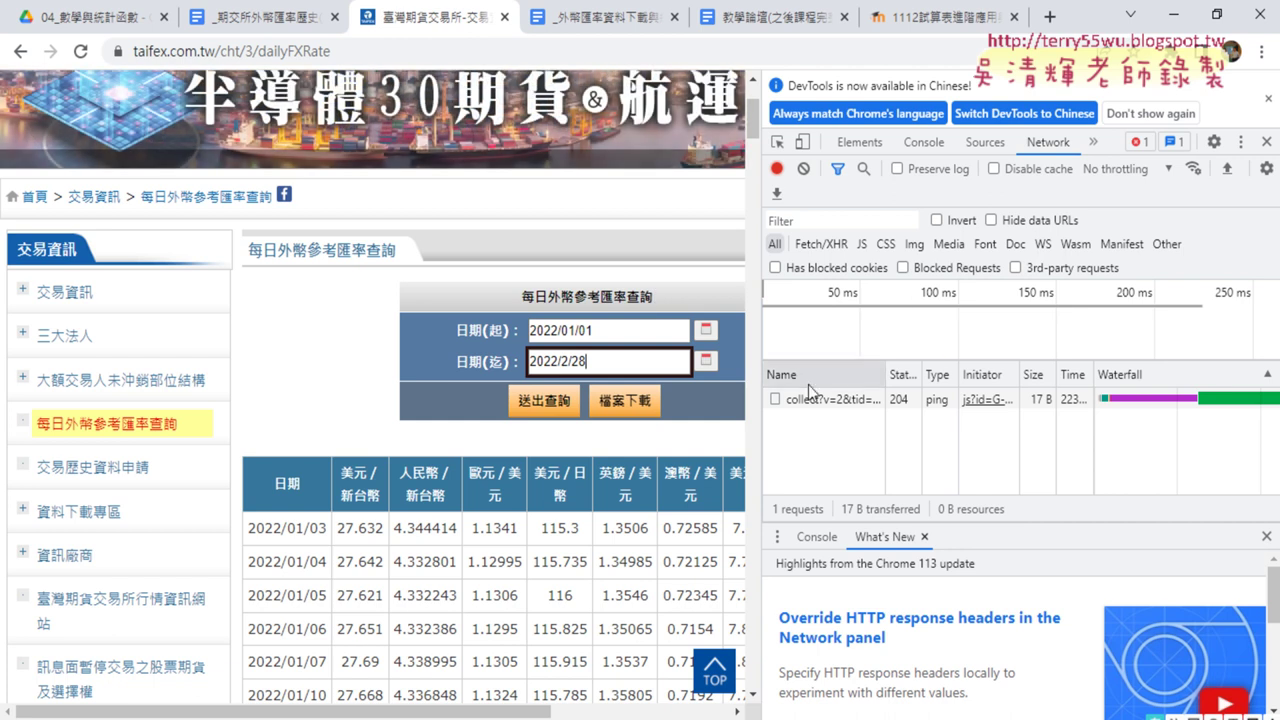
# Submit the 2022/01/01–2022/02/28 query and enlarge the Network list to show dailyFXRate first.
pyautogui.click(550, 408)
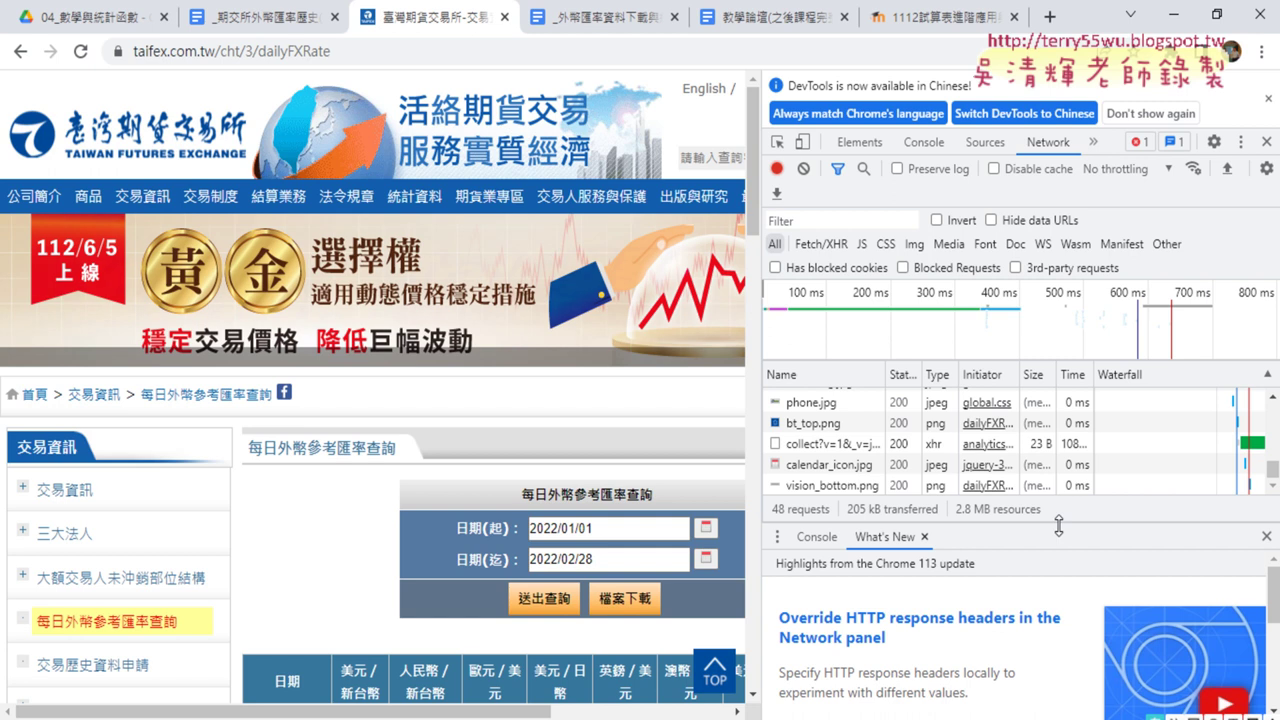
pyautogui.click(840, 220)
pyautogui.moveTo(1100, 524); pyautogui.dragTo(1250, 637)
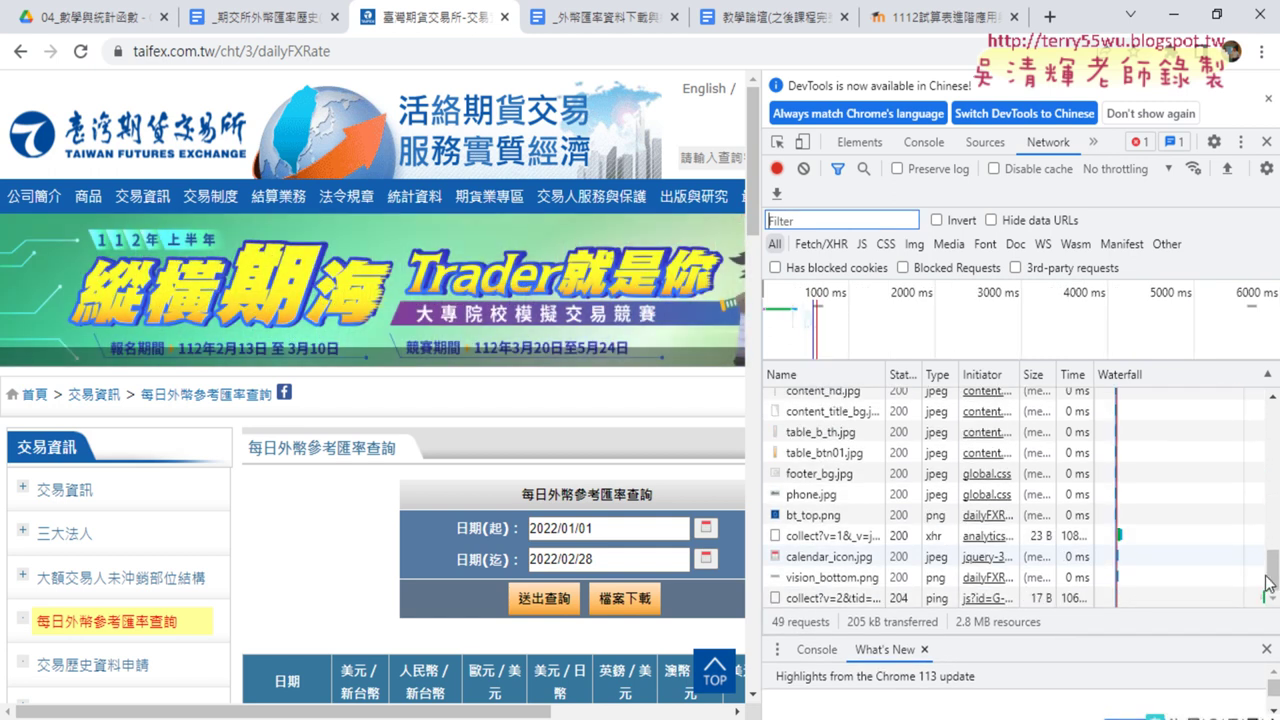
pyautogui.moveTo(1272, 570); pyautogui.dragTo(1274, 400)
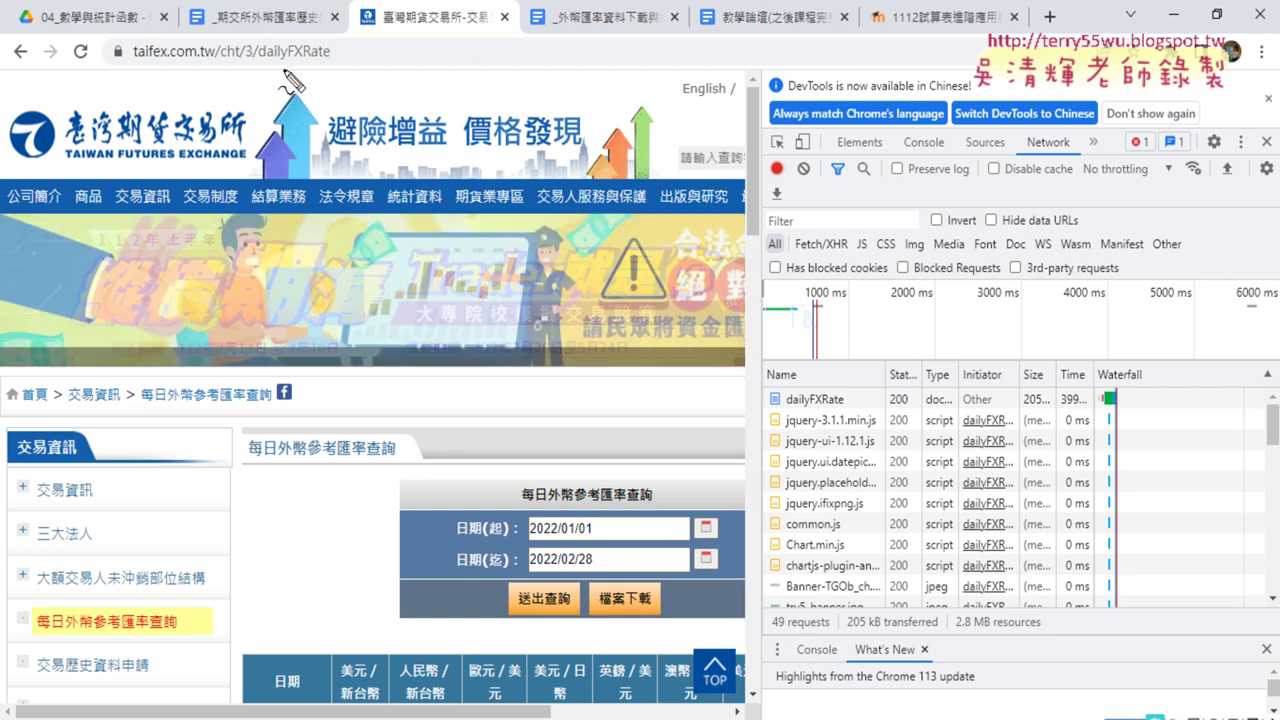
# Underline dailyFXRate in the address and link it to its request entry, then clear.
pyautogui.moveTo(262, 66)
pyautogui.mouseDown()
pyautogui.moveTo(331, 64)
pyautogui.moveTo(320, 64)
pyautogui.mouseUp()
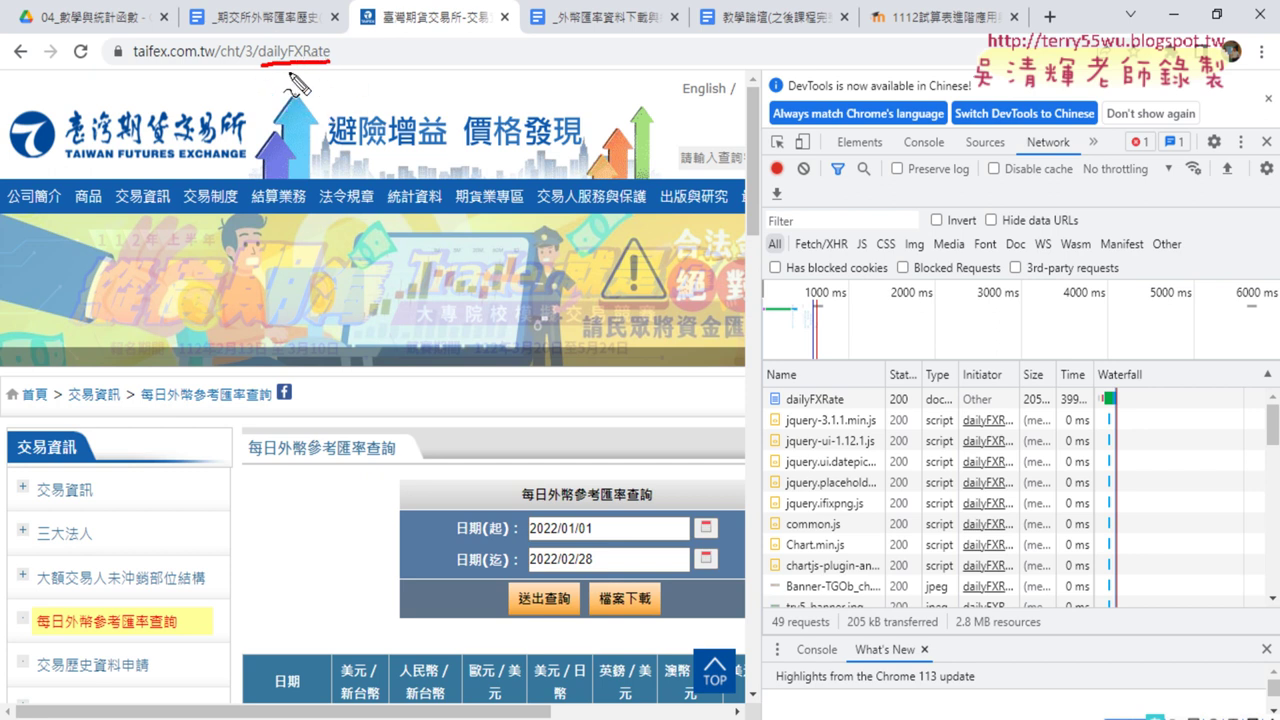
pyautogui.moveTo(289, 70)
pyautogui.mouseDown()
pyautogui.moveTo(770, 400)
pyautogui.moveTo(845, 412)
pyautogui.mouseUp()
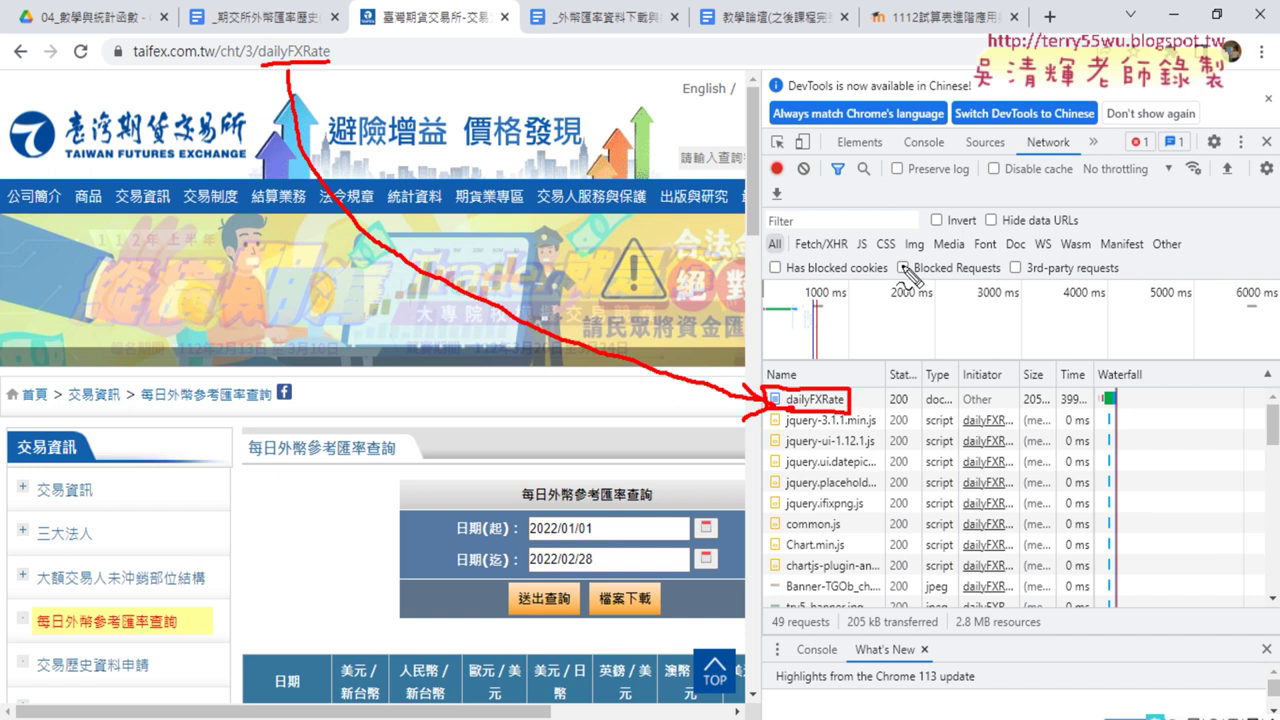
pyautogui.press('Escape')
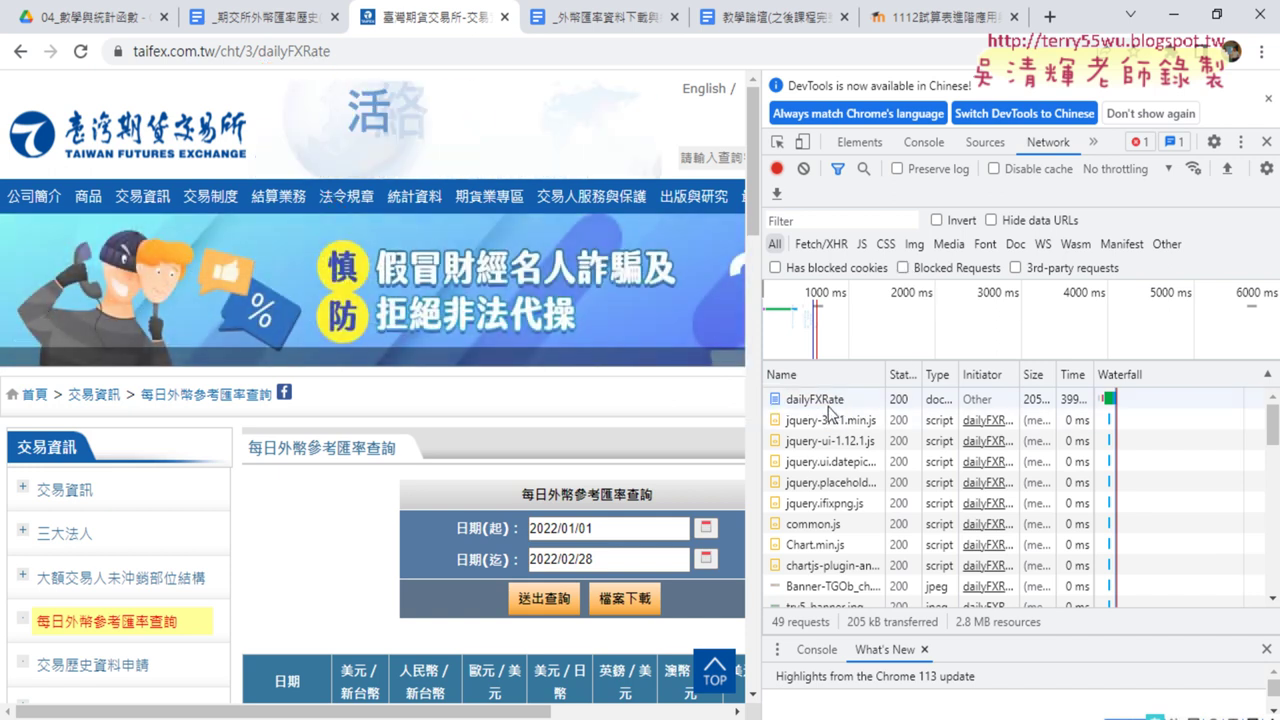
# Open dailyFXRate's Payload and select the queryStartDate 2022/01/01 and queryEndDate 2022/2/28 lines.
pyautogui.click(830, 405)
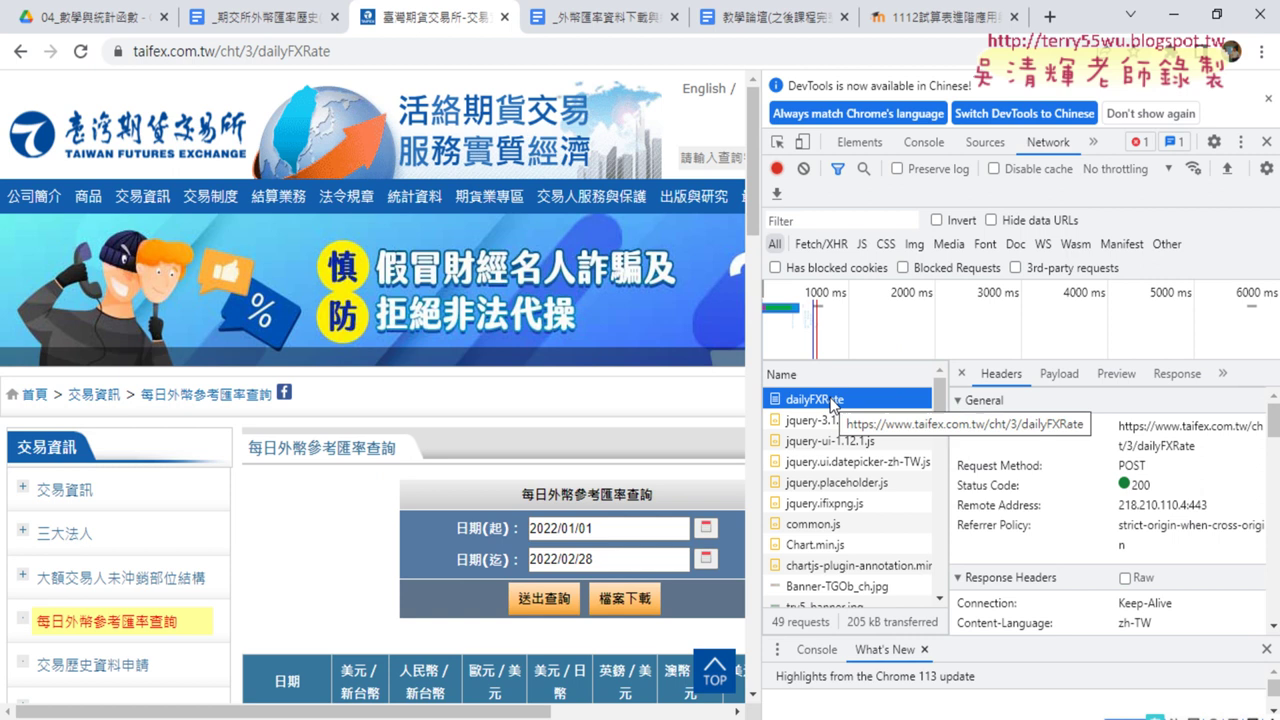
pyautogui.click(1057, 374)
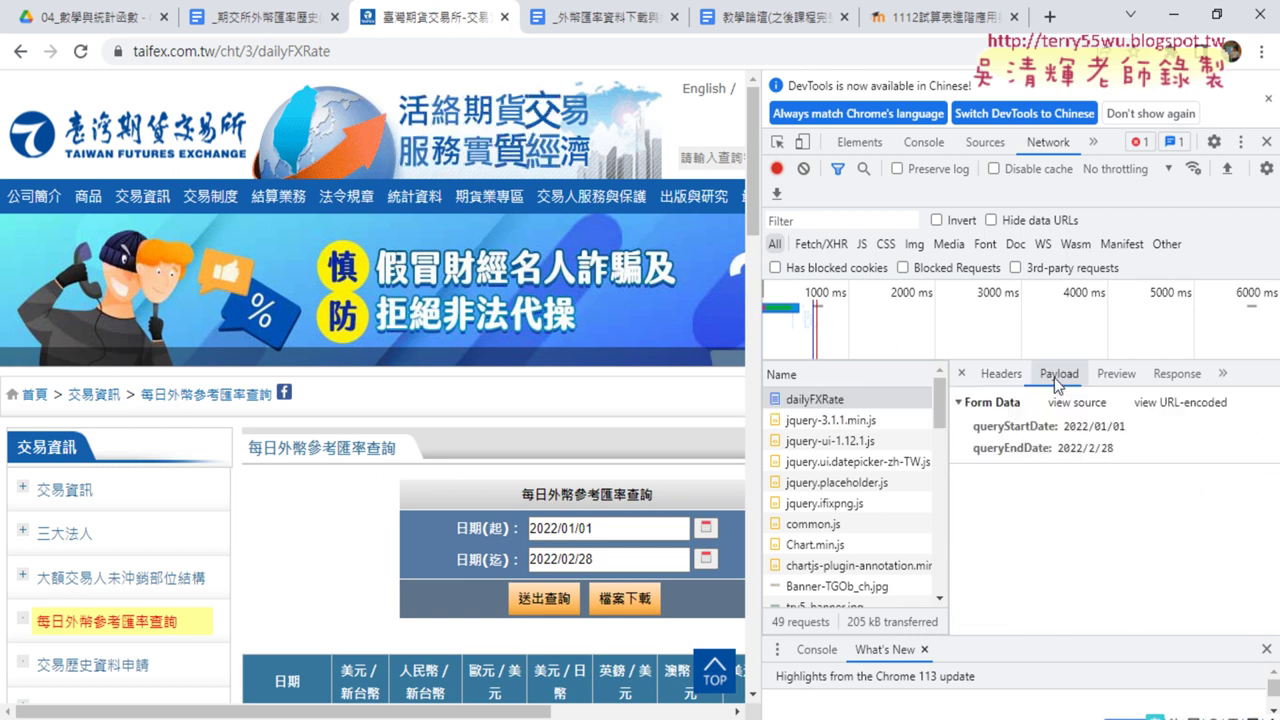
pyautogui.click(1095, 449)
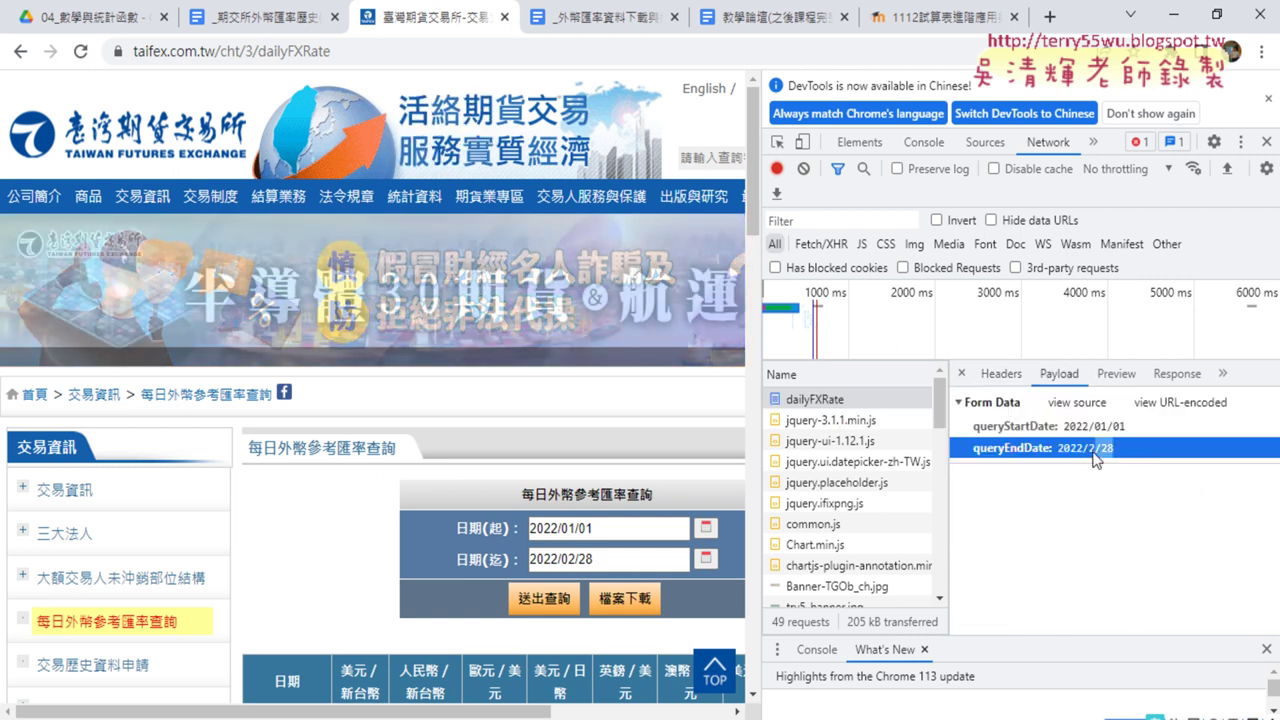
pyautogui.moveTo(958, 450); pyautogui.dragTo(982, 435)
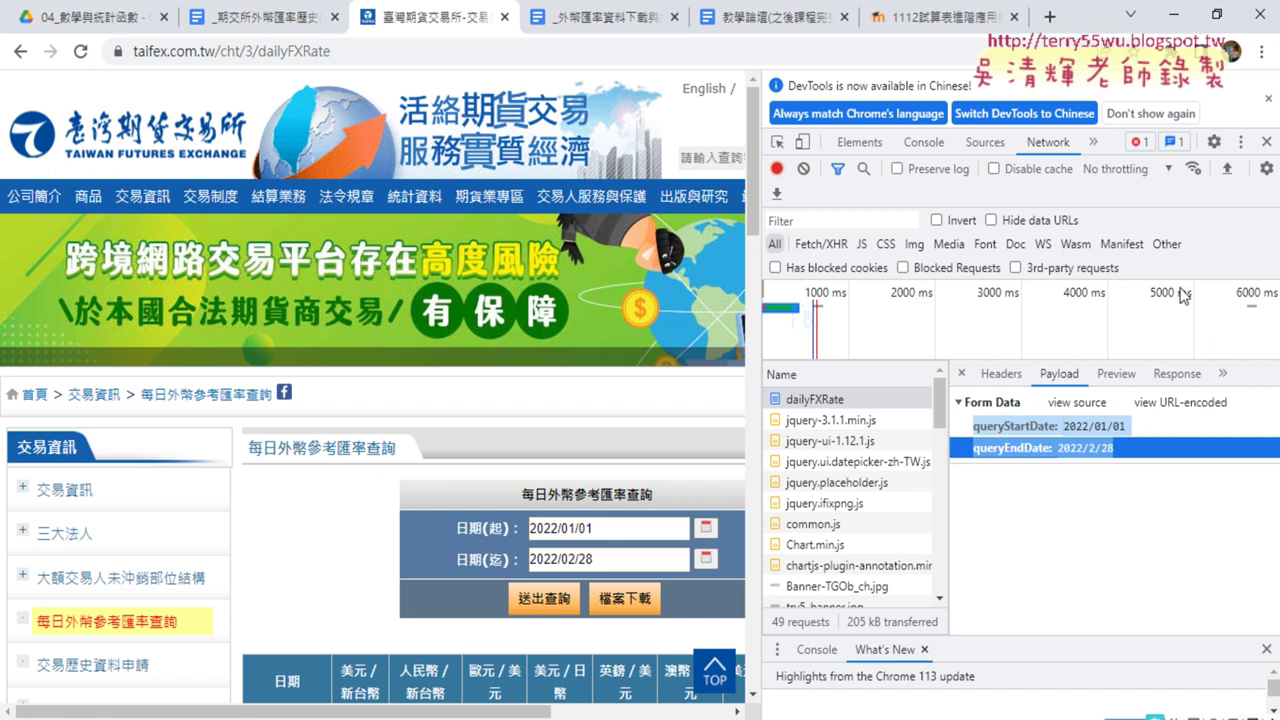
# Reopen Chrome DevTools via 檢查 on the Network panel to record fresh requests.
pyautogui.press('F12')
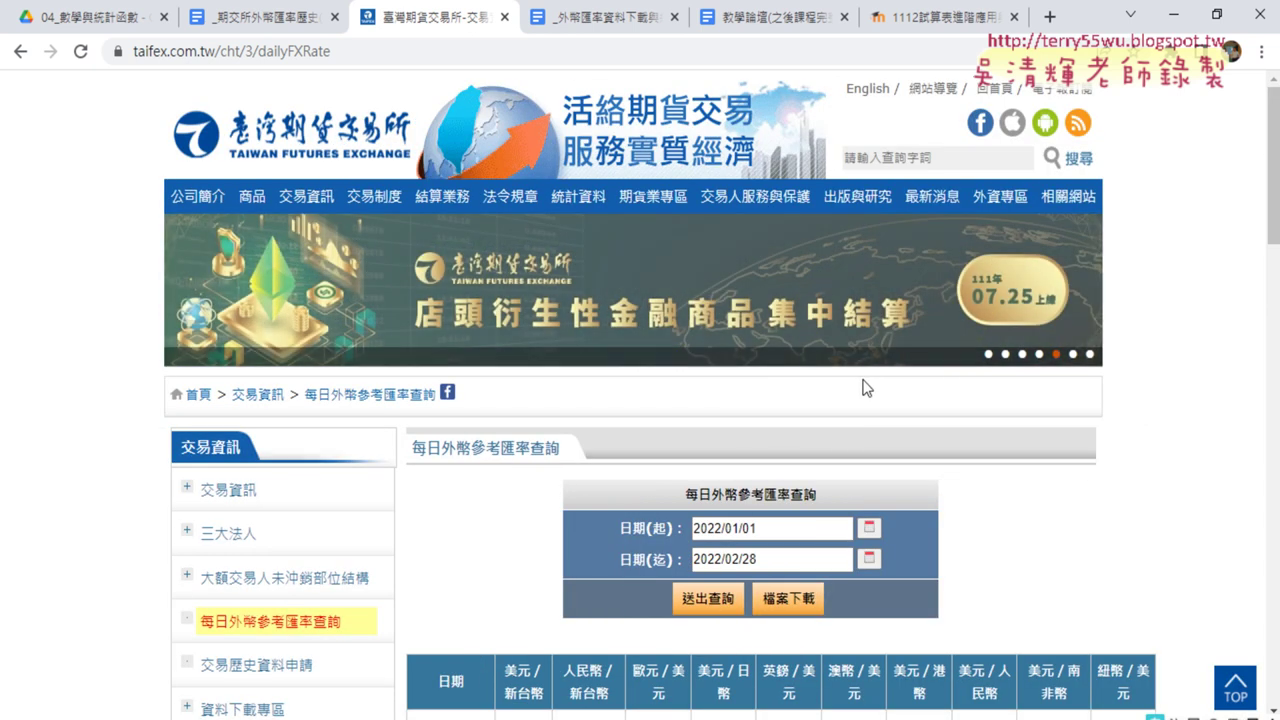
pyautogui.rightClick(780, 457)
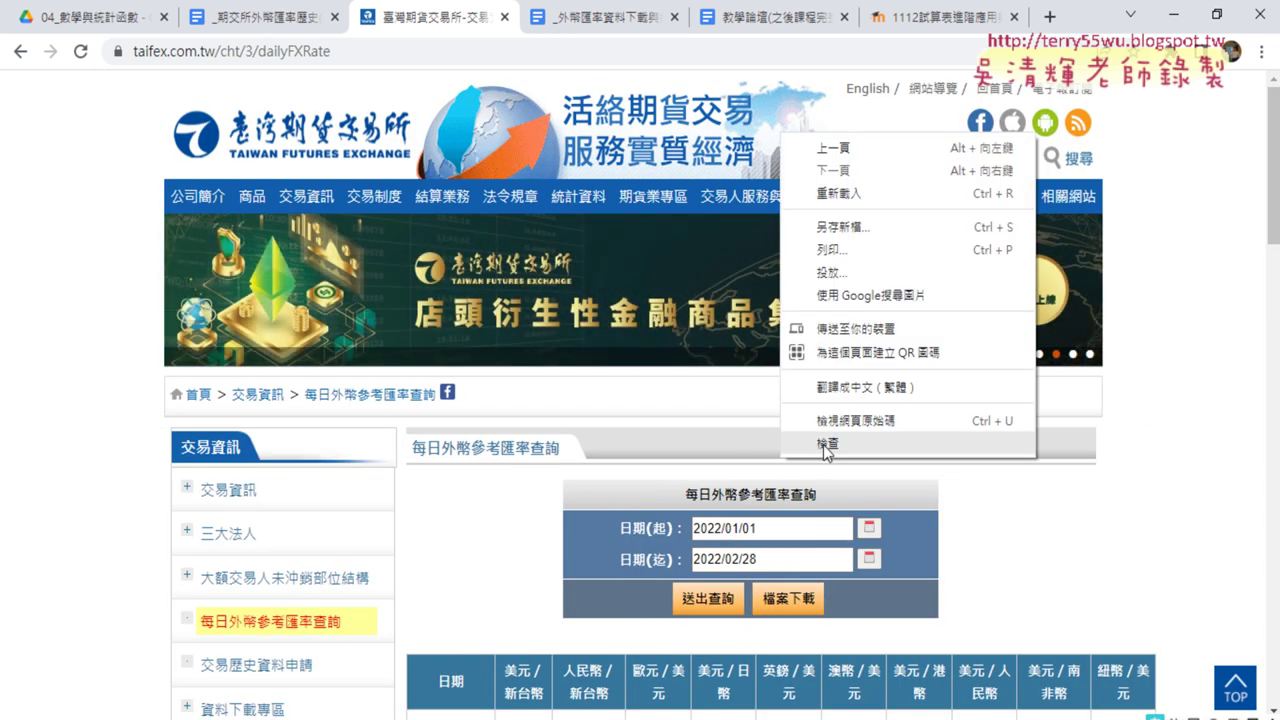
pyautogui.click(818, 450)
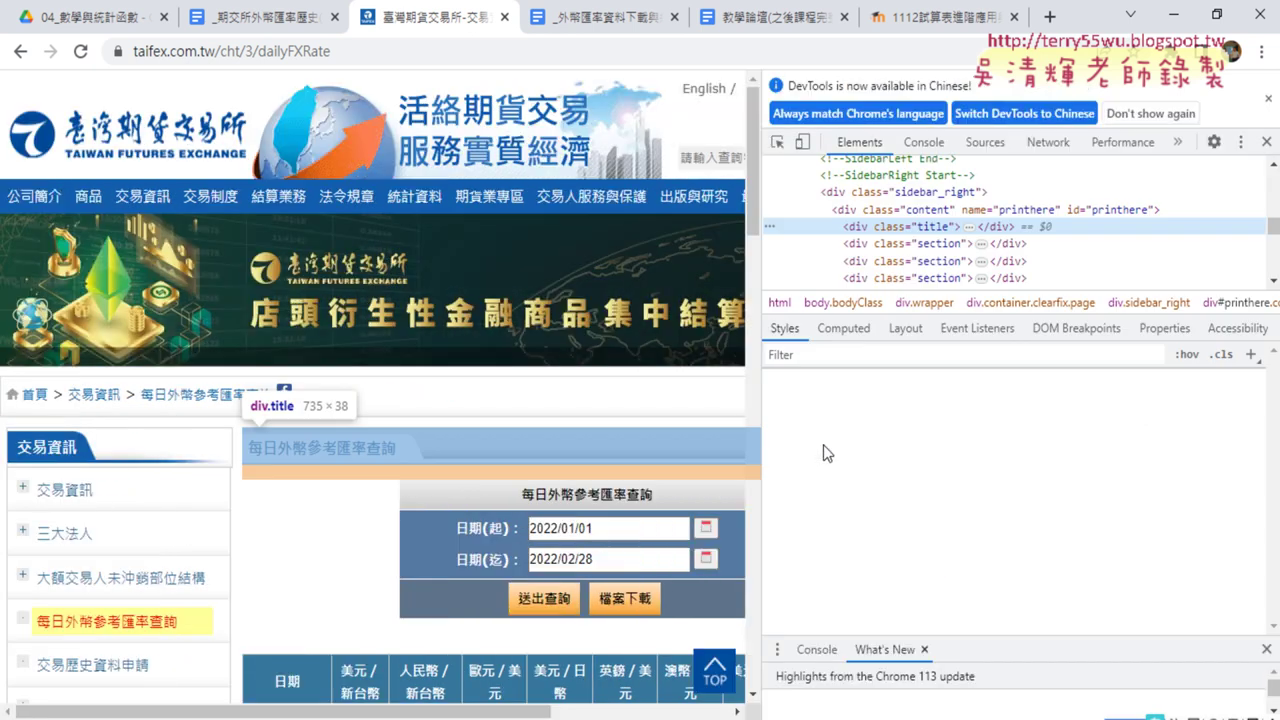
pyautogui.click(1052, 145)
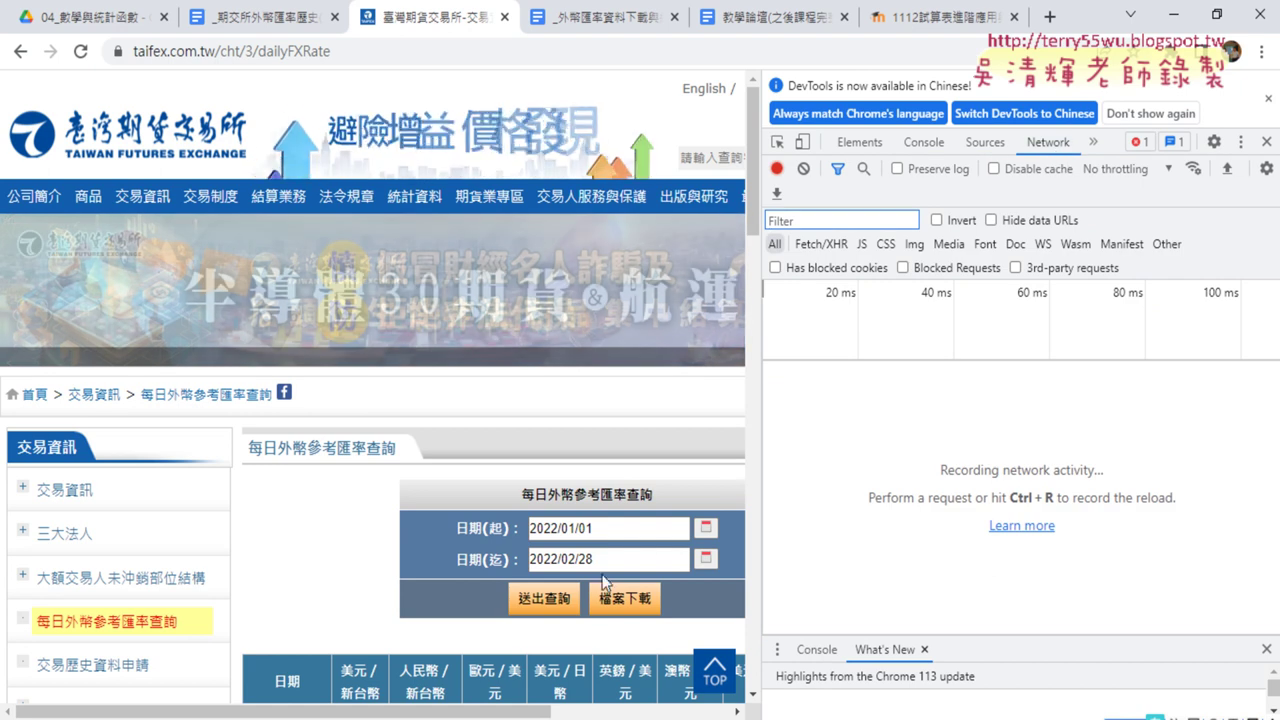
# Resubmit the query and open dailyFXRate's form data showing queryEndDate 2022/02/28.
pyautogui.click(530, 600)
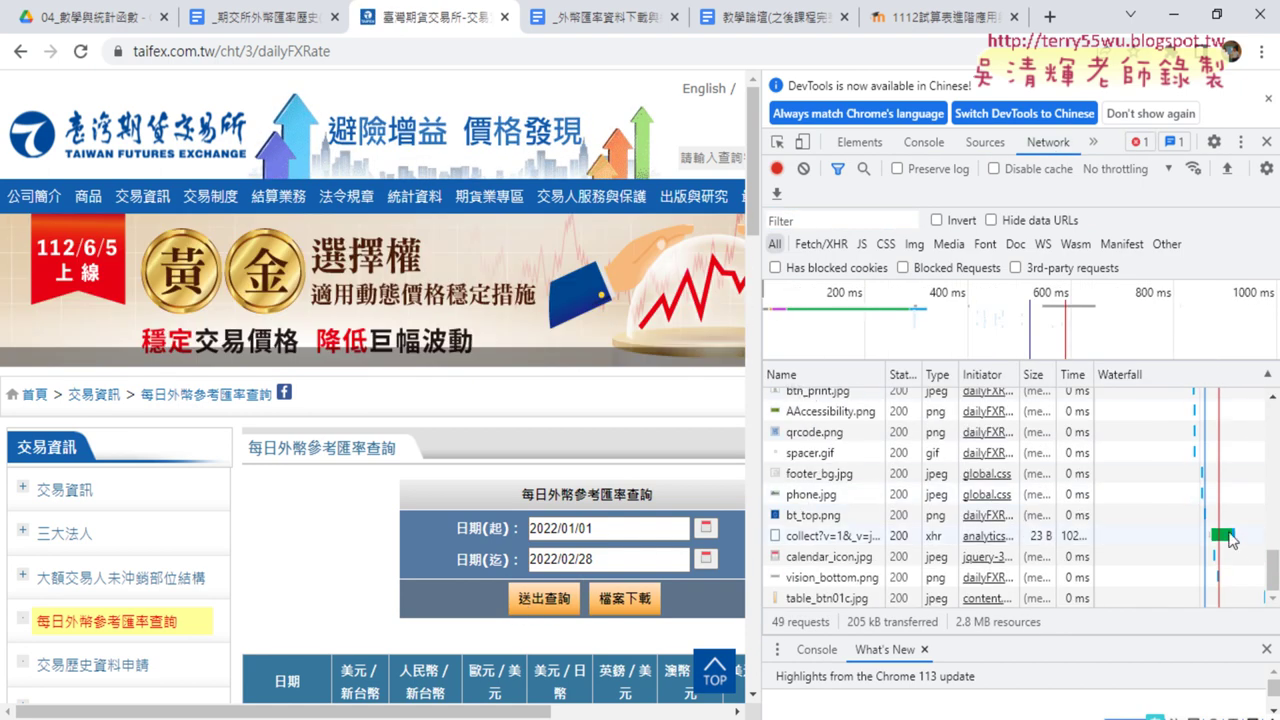
pyautogui.scroll(2, 808, 389)
pyautogui.scroll(3, 808, 389)
pyautogui.scroll(3, 838, 408)
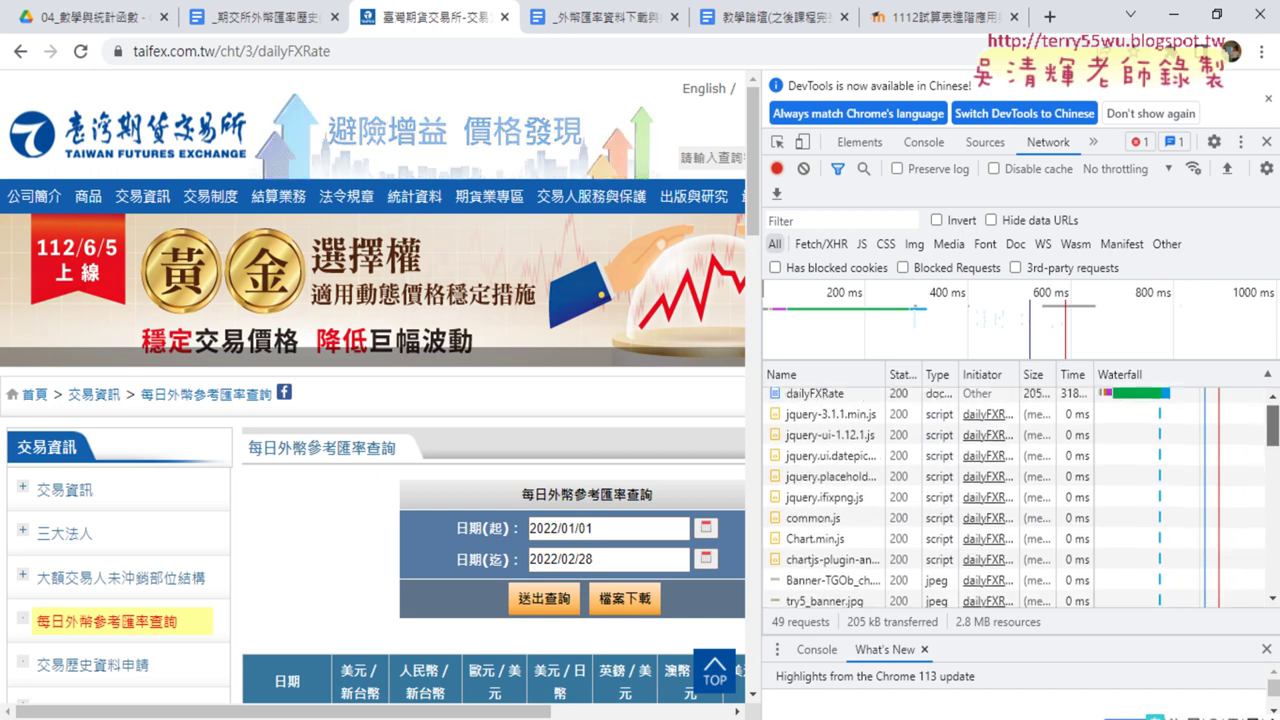
pyautogui.click(838, 401)
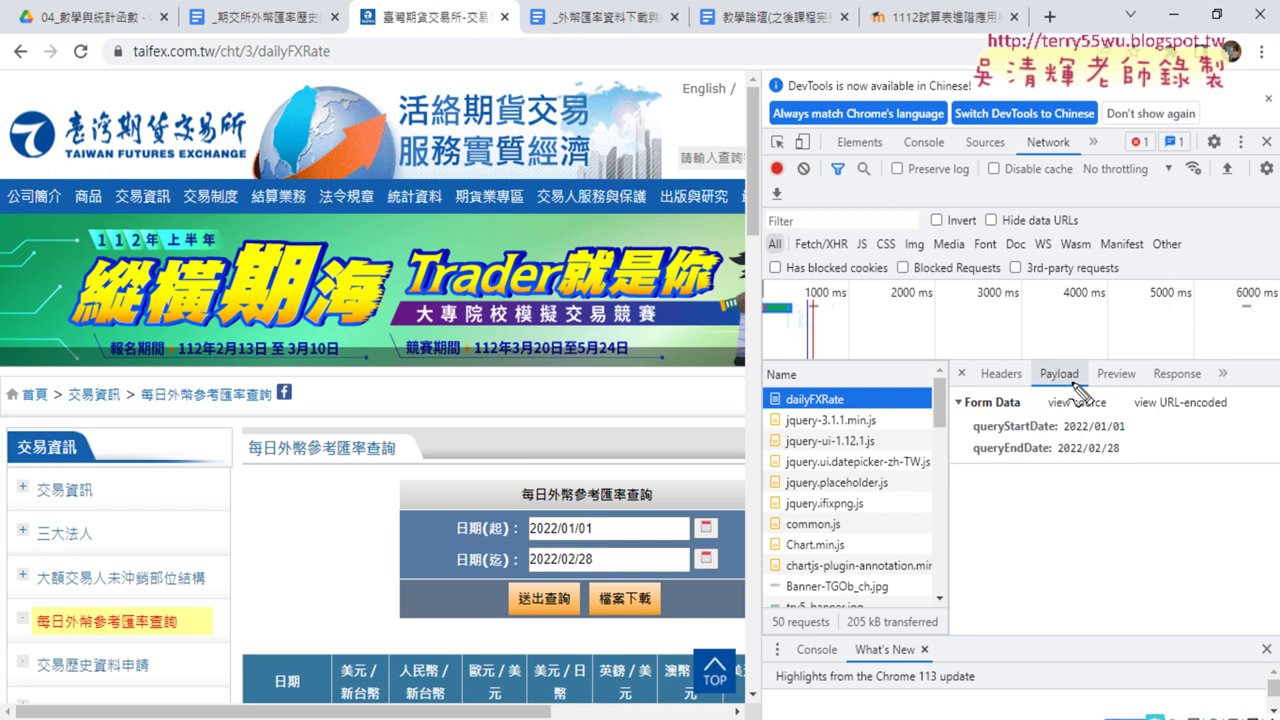
pyautogui.moveTo(864, 430); pyautogui.dragTo(838, 428)
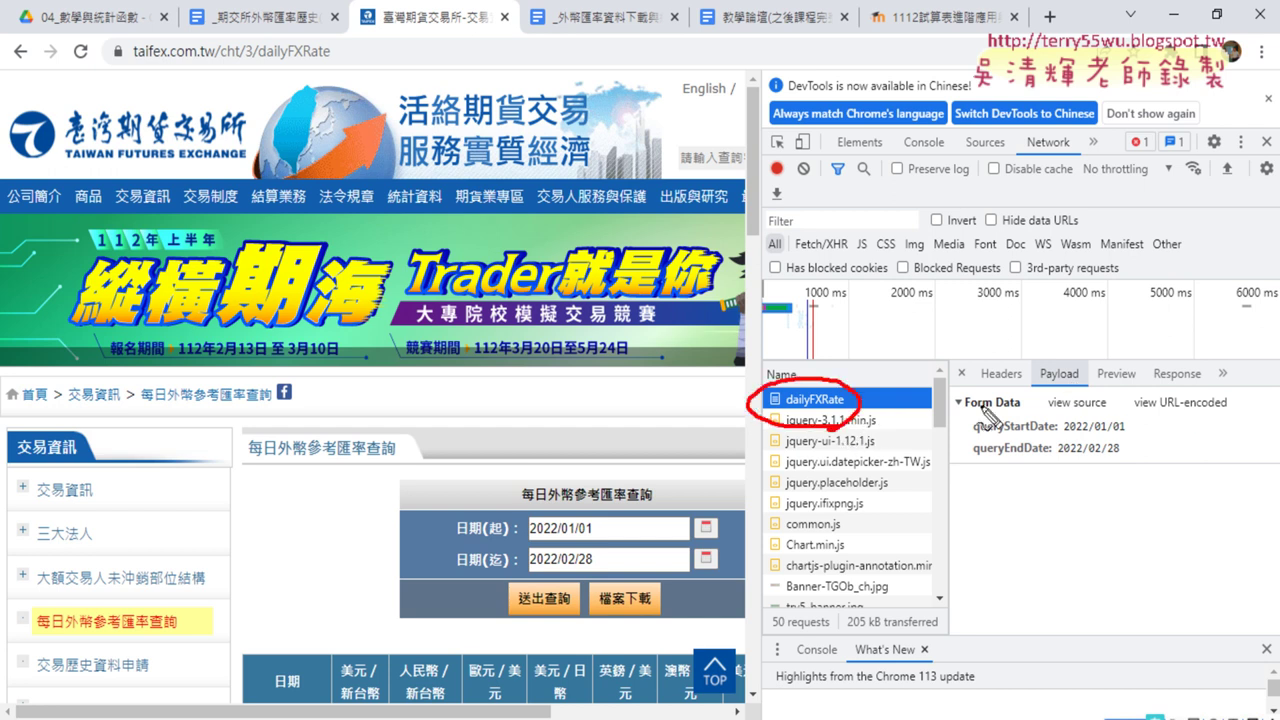
pyautogui.moveTo(1094, 346); pyautogui.dragTo(1080, 398)
pyautogui.moveTo(1080, 490); pyautogui.dragTo(1050, 485)
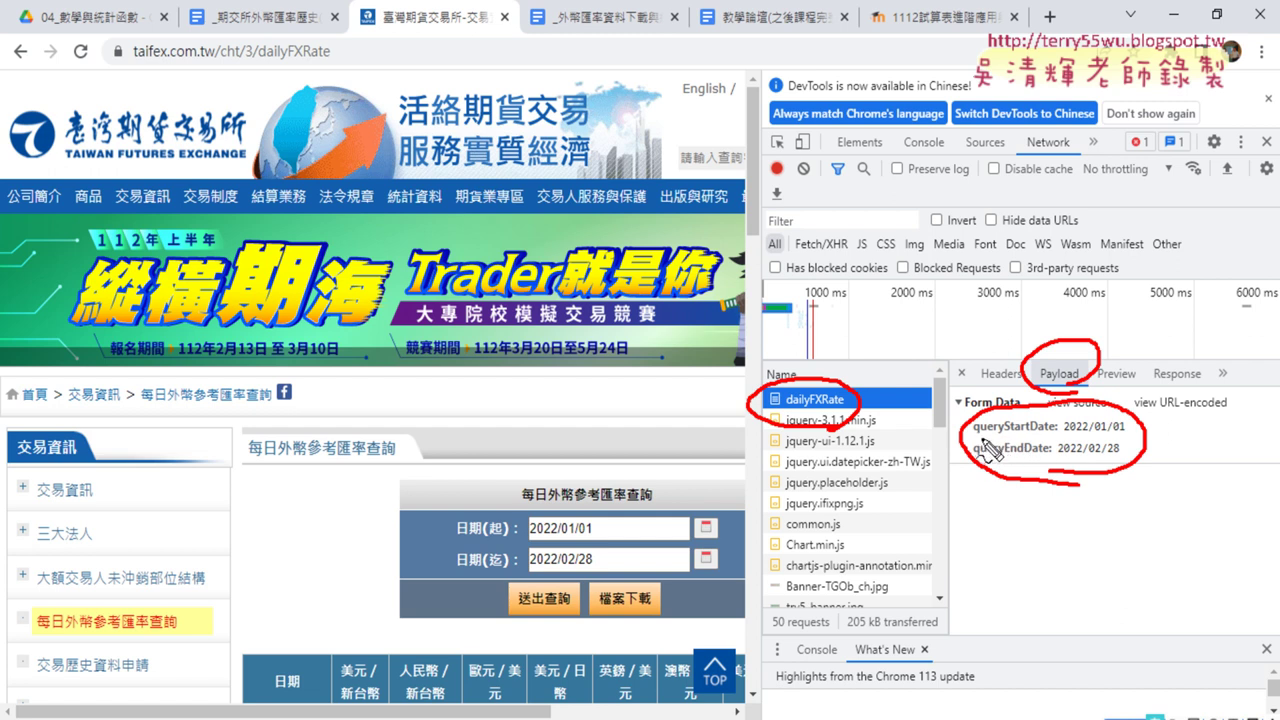
pyautogui.moveTo(976, 437); pyautogui.dragTo(1049, 437)
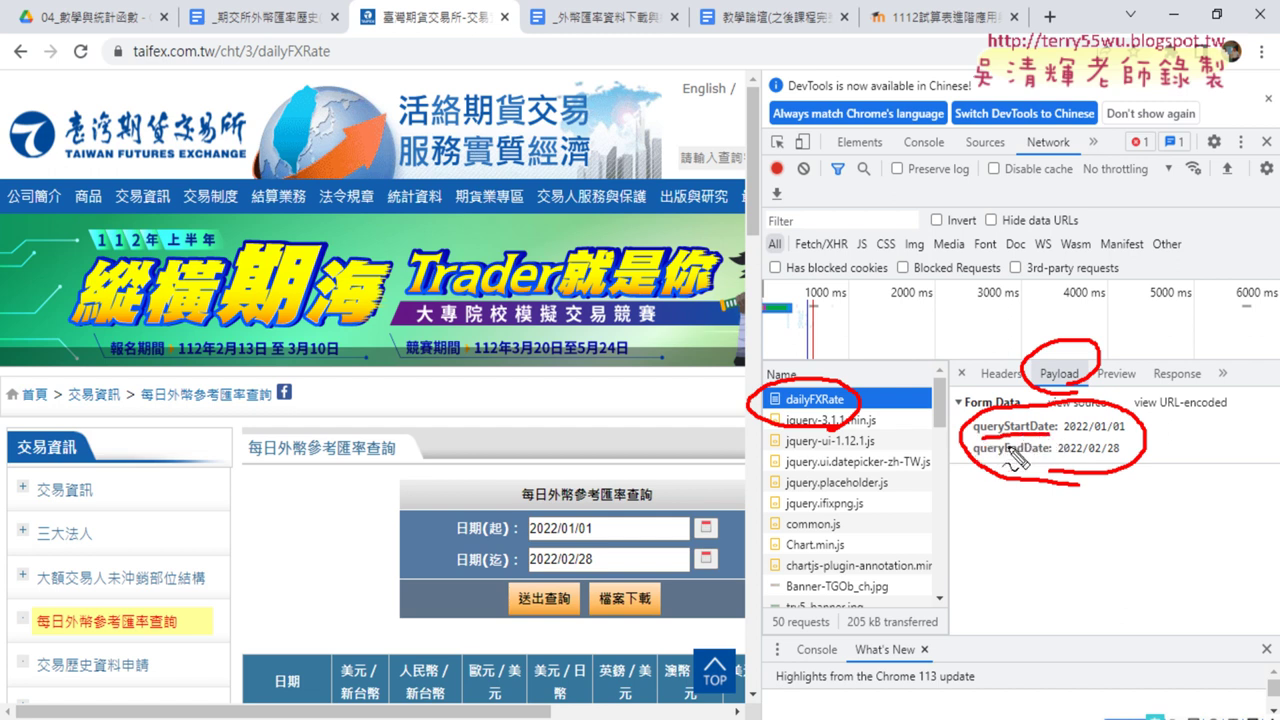
pyautogui.moveTo(977, 459); pyautogui.dragTo(1049, 461)
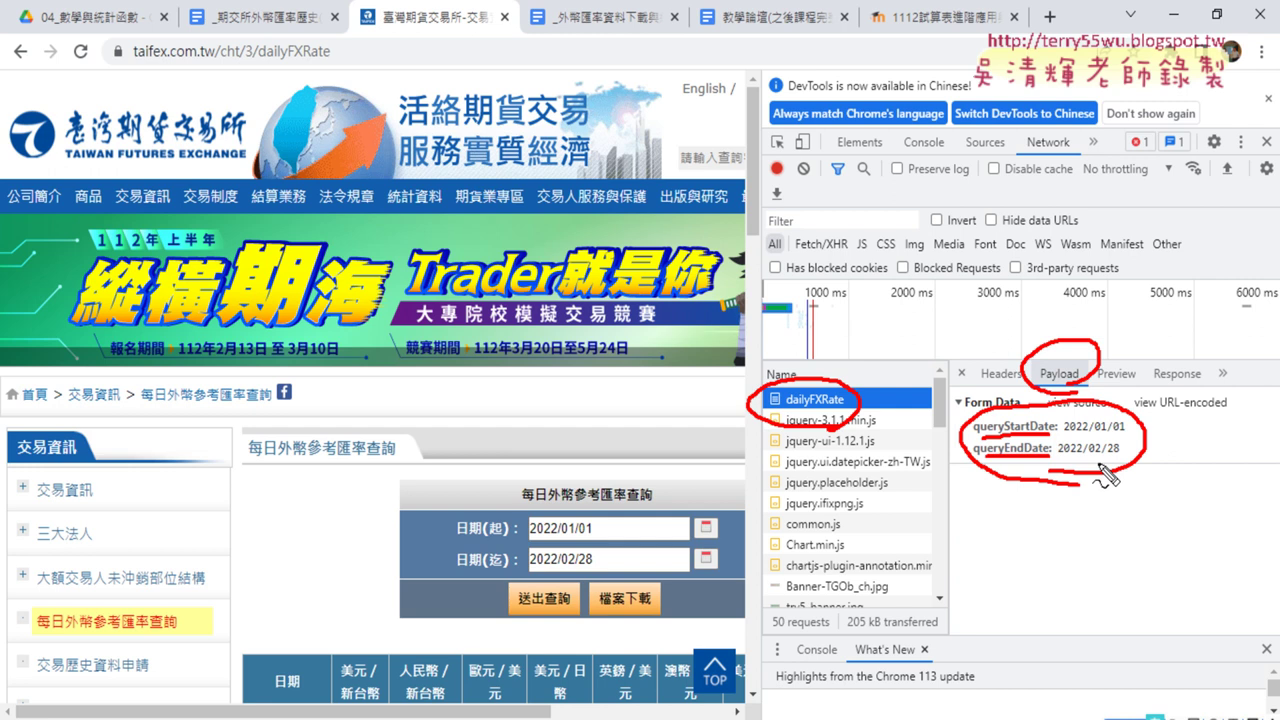
pyautogui.press('Escape')
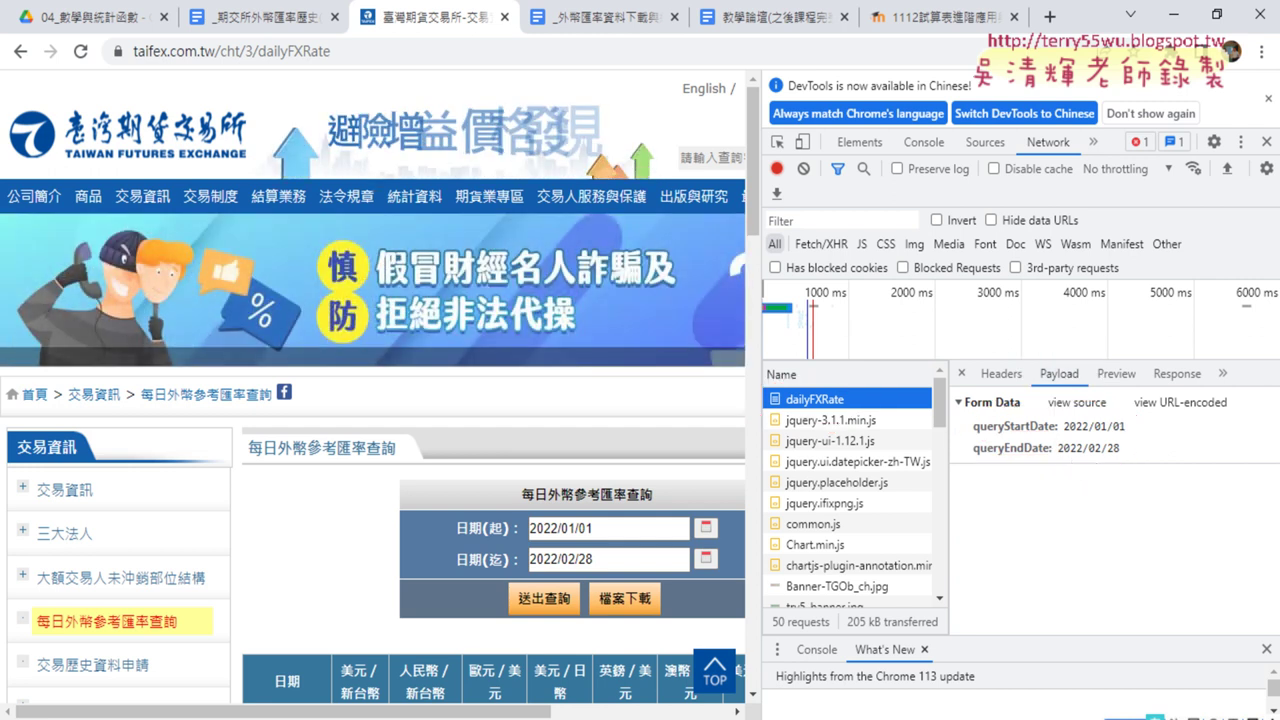
pyautogui.press('super')
pyautogui.scroll(-4, 164, 493)
# Launch Excel from the Start menu and create a blank workbook.
pyautogui.scroll(-5, 174, 498)
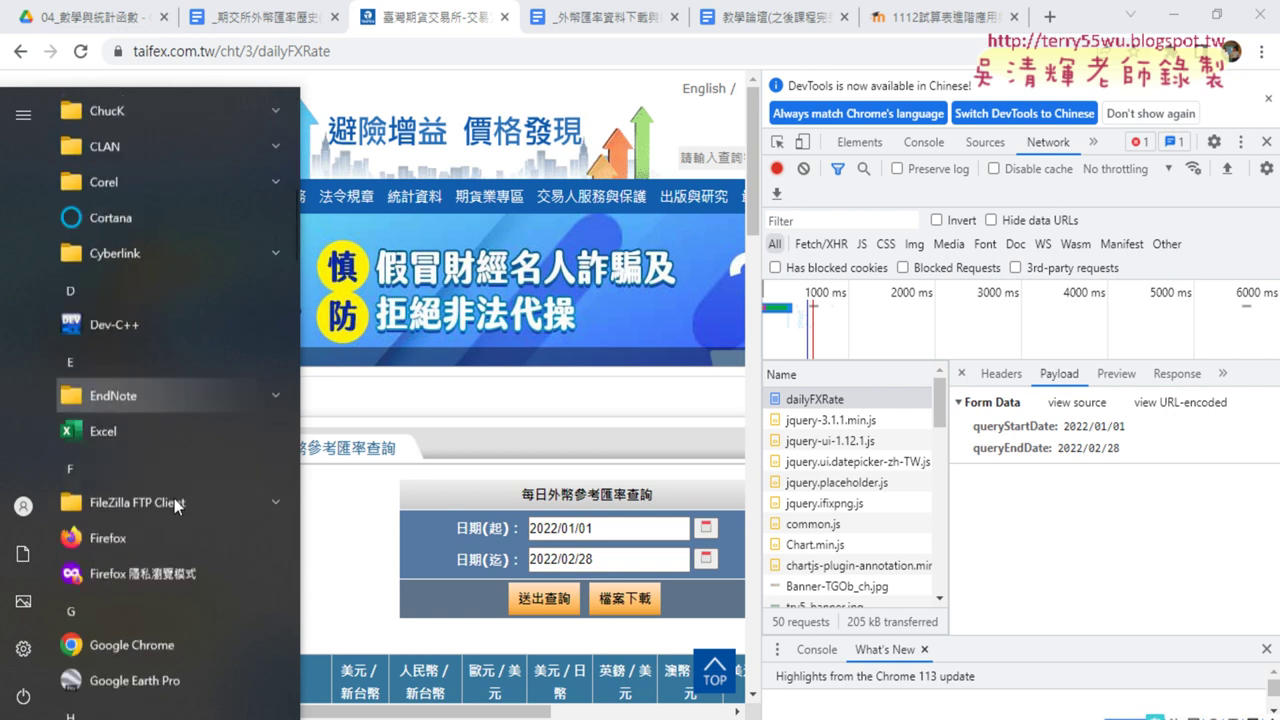
pyautogui.scroll(-5, 176, 498)
pyautogui.scroll(5, 180, 497)
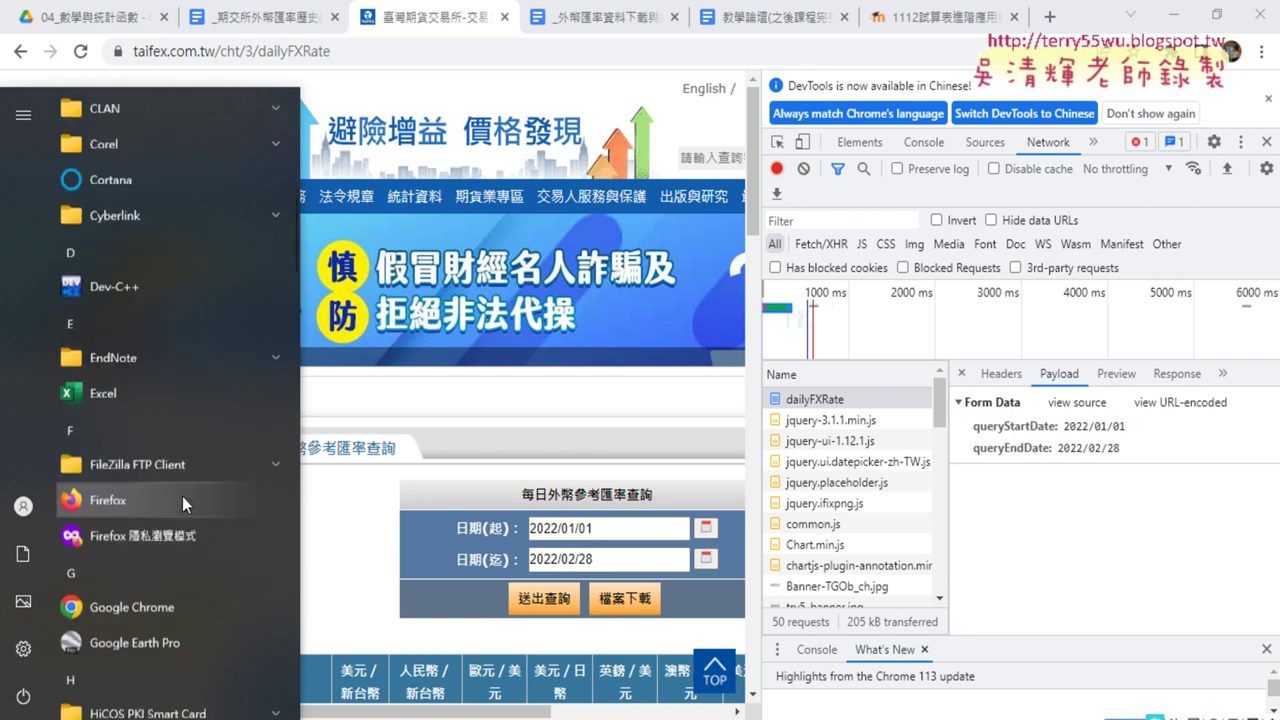
pyautogui.click(169, 405)
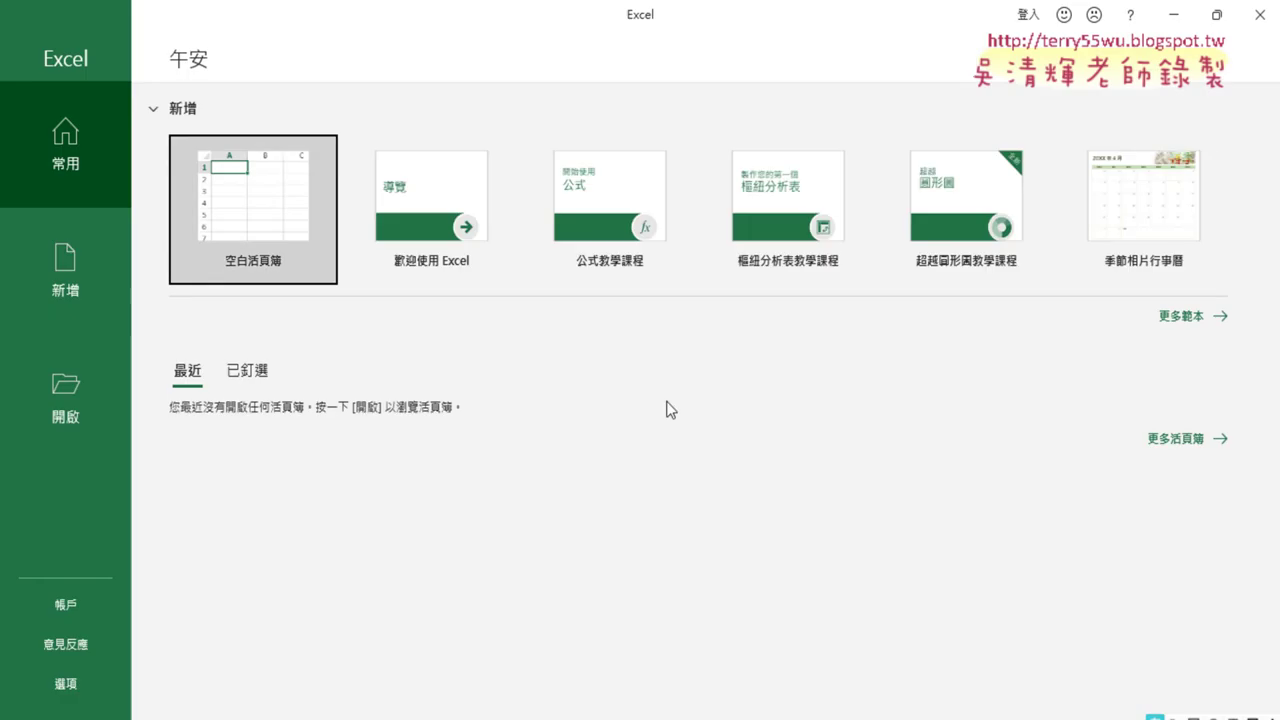
pyautogui.click(277, 214)
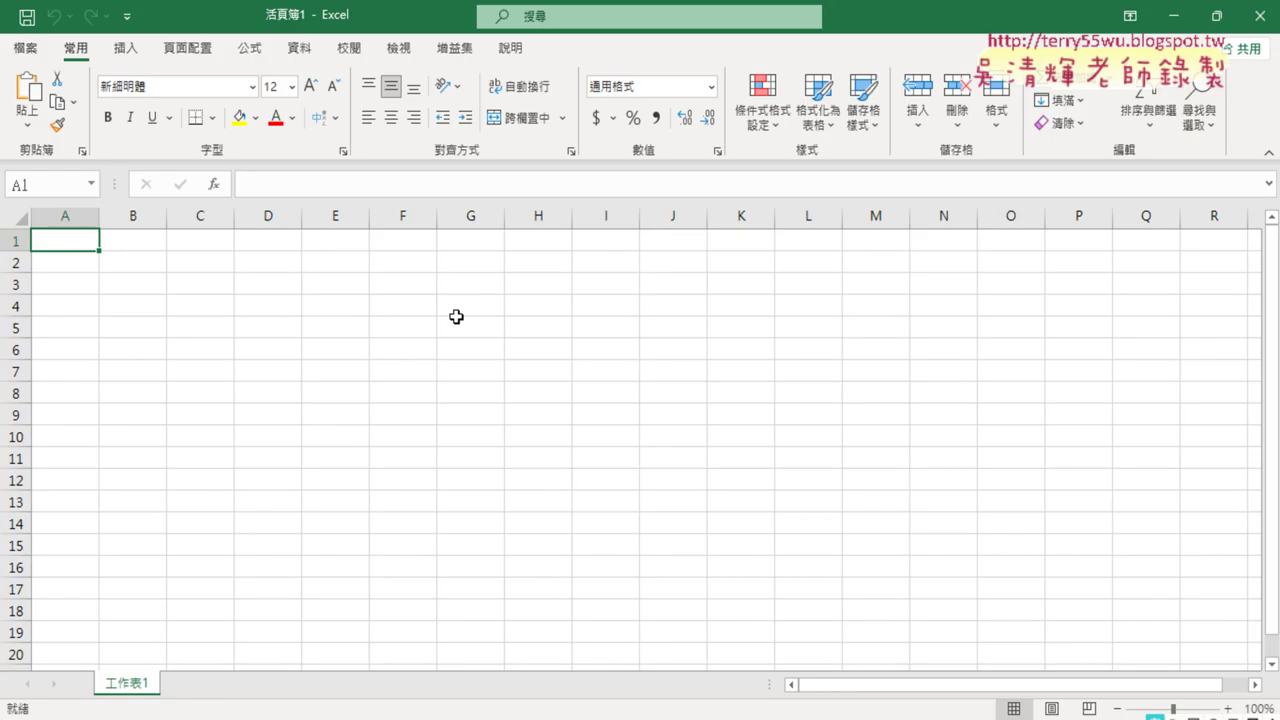
# Tick 開發人員 (Developer) under Customize Ribbon, then open the Visual Basic editor.
pyautogui.click(127, 16)
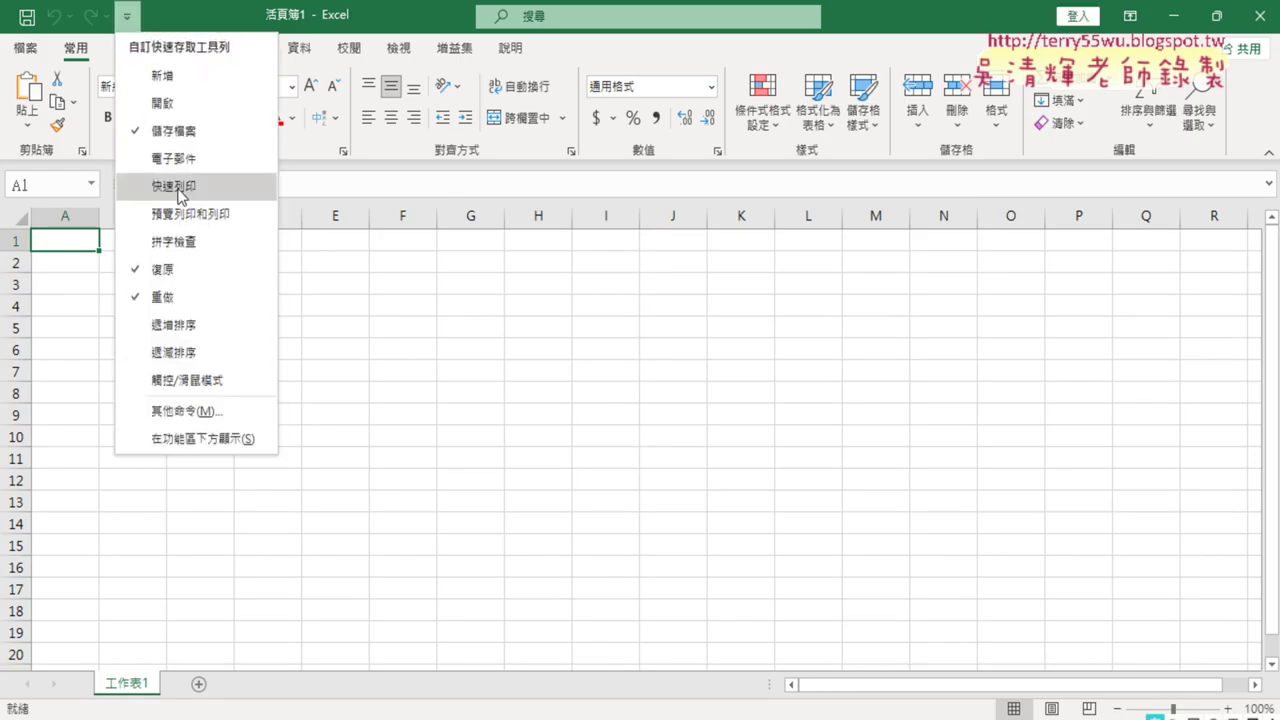
pyautogui.click(190, 412)
pyautogui.click(290, 290)
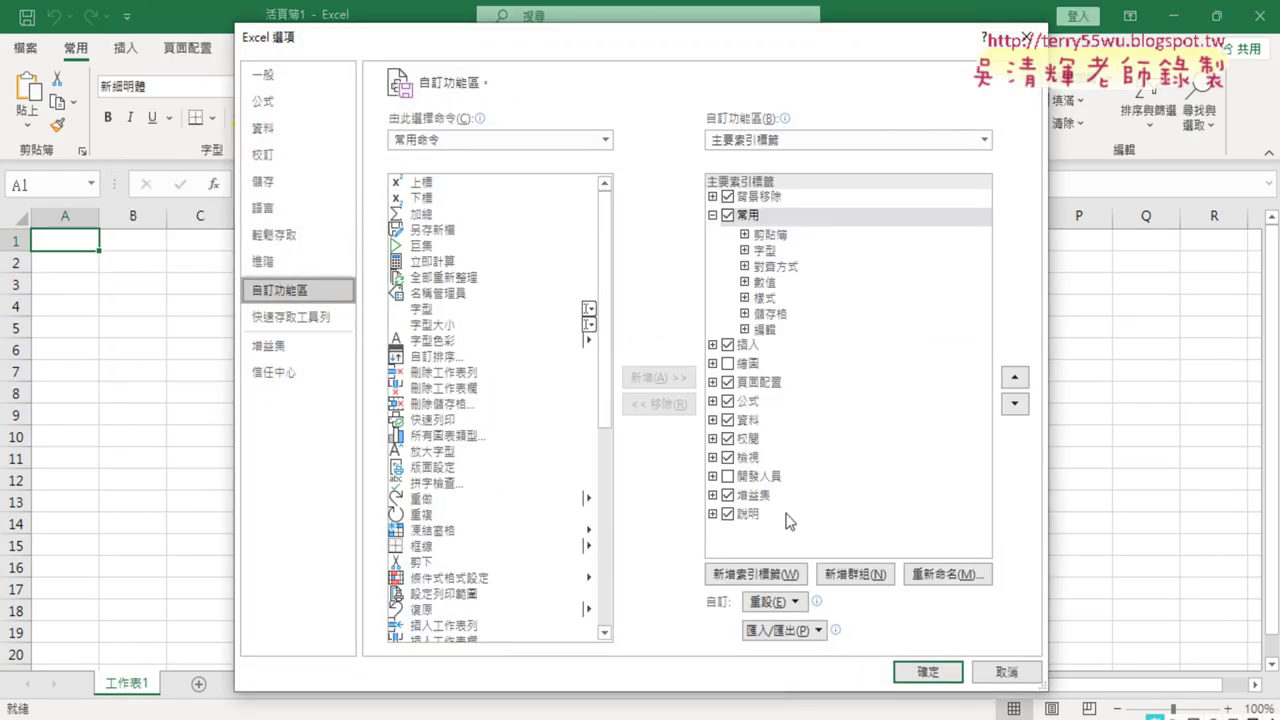
pyautogui.click(727, 476)
pyautogui.click(922, 675)
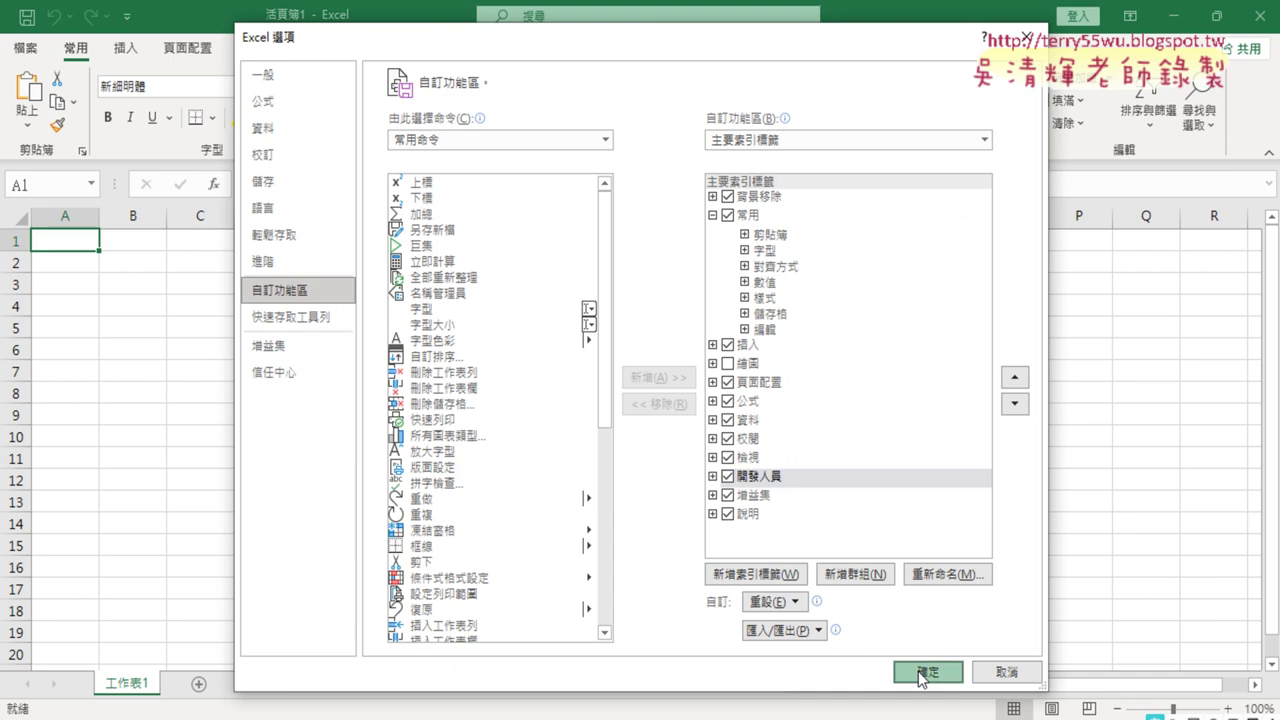
pyautogui.click(462, 48)
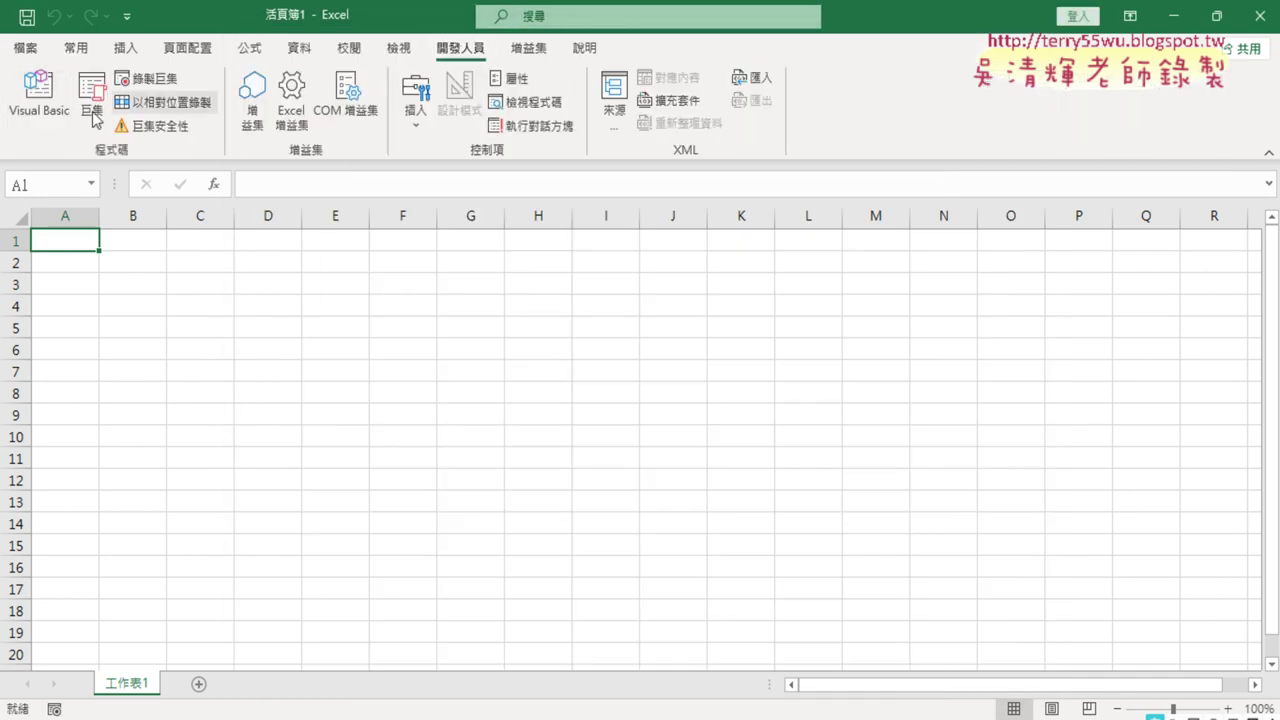
pyautogui.click(38, 92)
# Insert Module1 under the 工作表1 project and maximize its code window.
pyautogui.rightClick(130, 205)
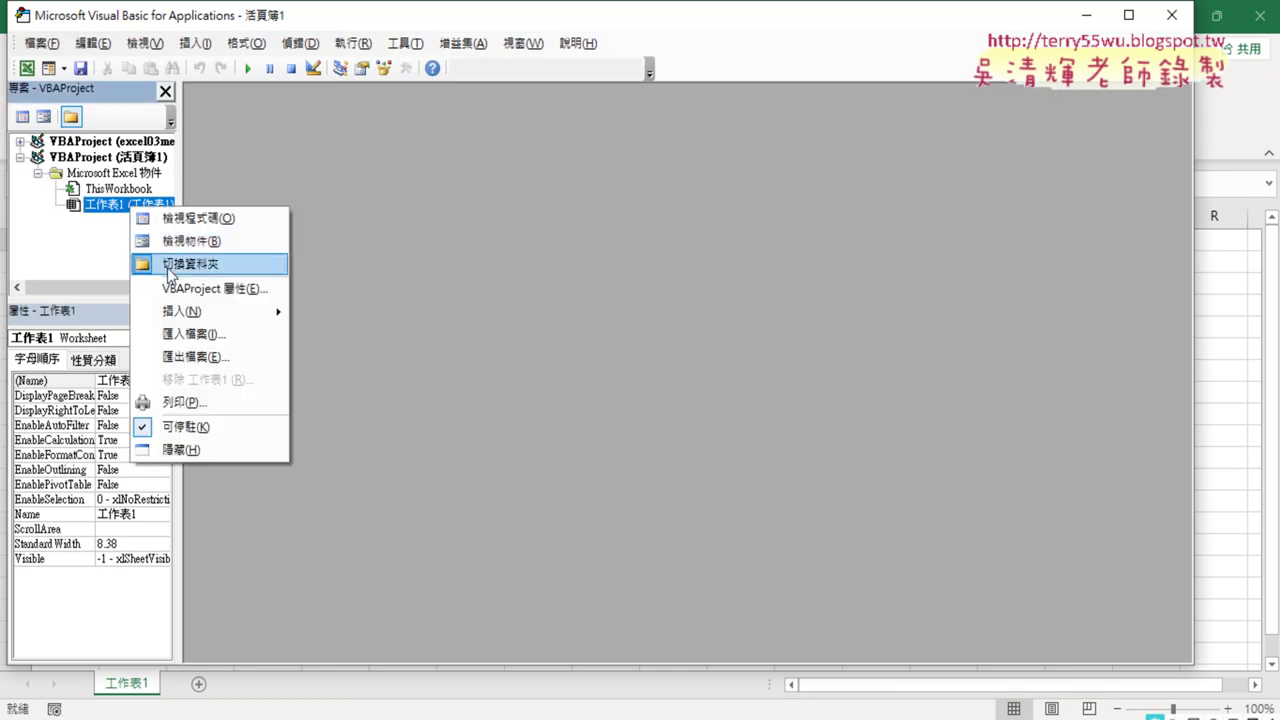
pyautogui.moveTo(200, 312)
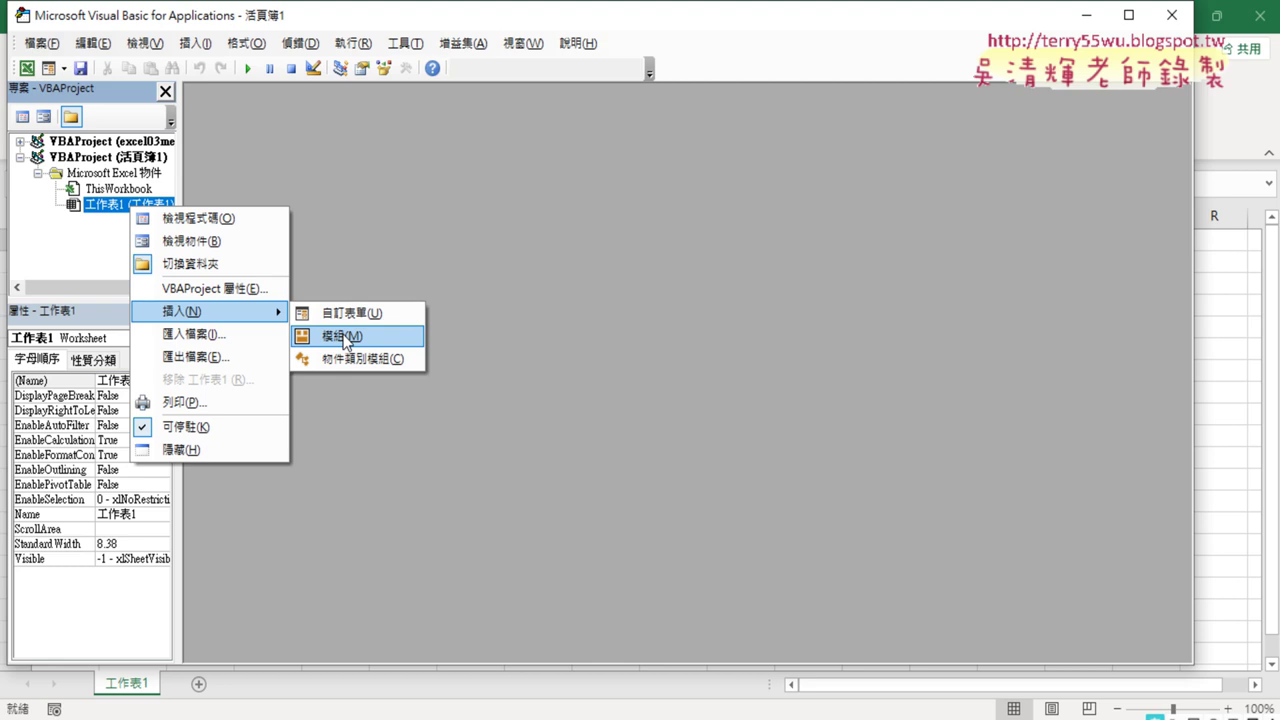
pyautogui.click(345, 337)
pyautogui.doubleClick(394, 152)
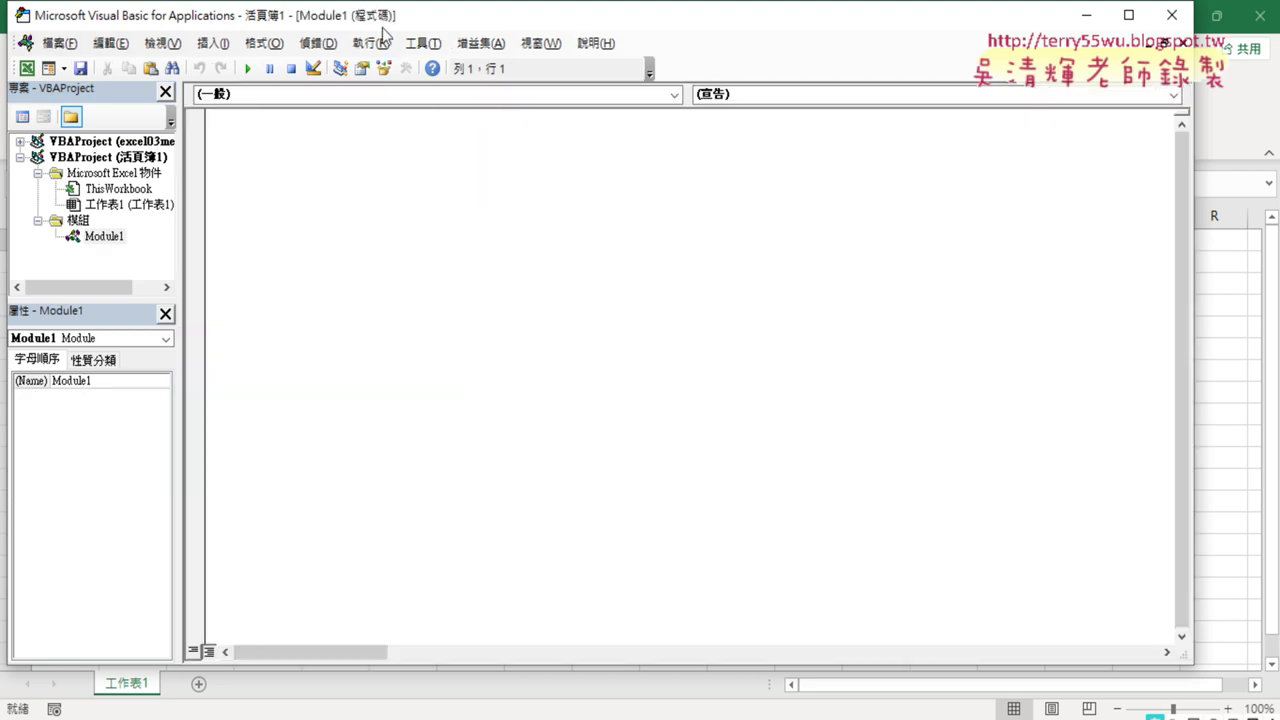
# Move and shrink the VBA editor window so the Excel sheet shows.
pyautogui.moveTo(382, 29); pyautogui.dragTo(471, 97)
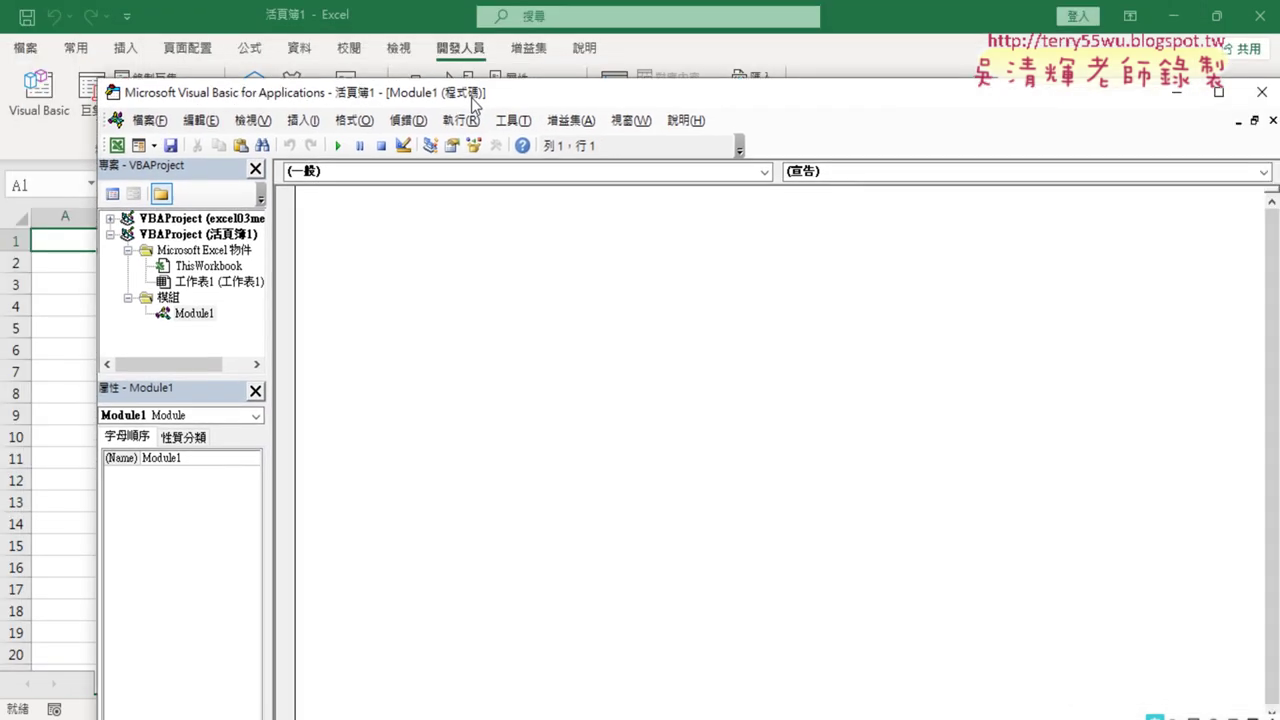
pyautogui.moveTo(101, 81); pyautogui.dragTo(423, 234)
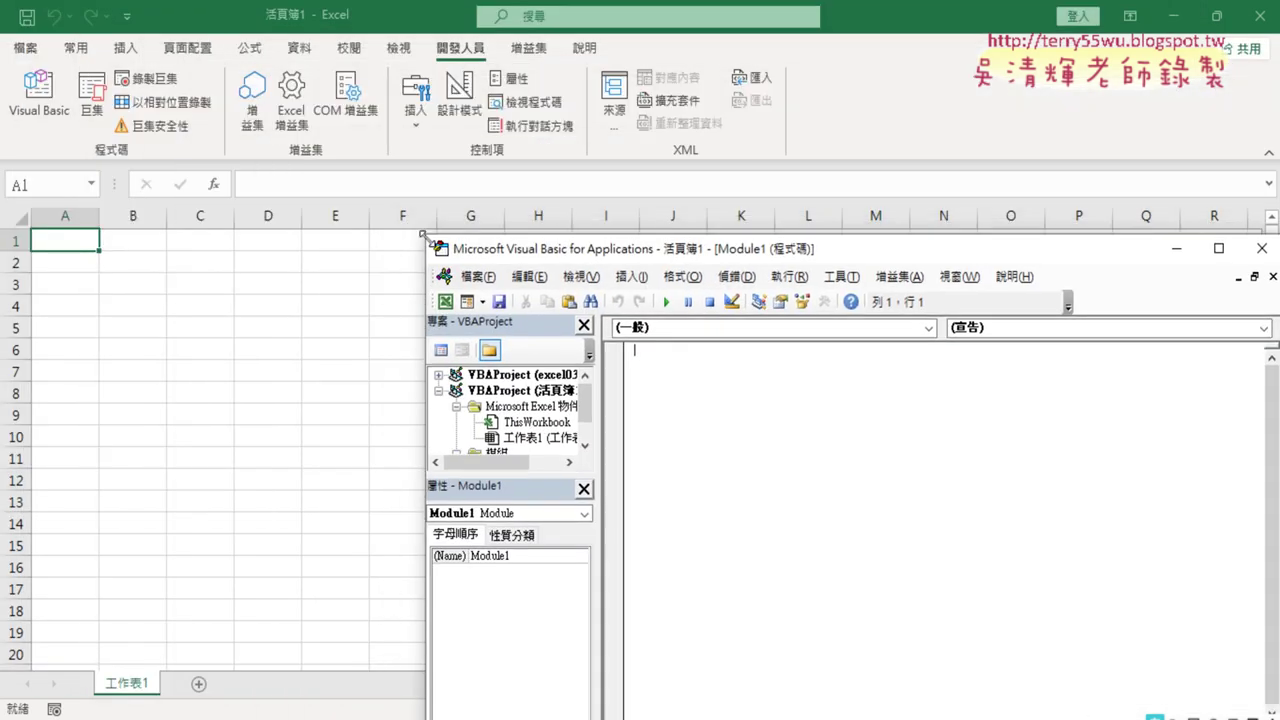
pyautogui.moveTo(546, 252); pyautogui.dragTo(285, 75)
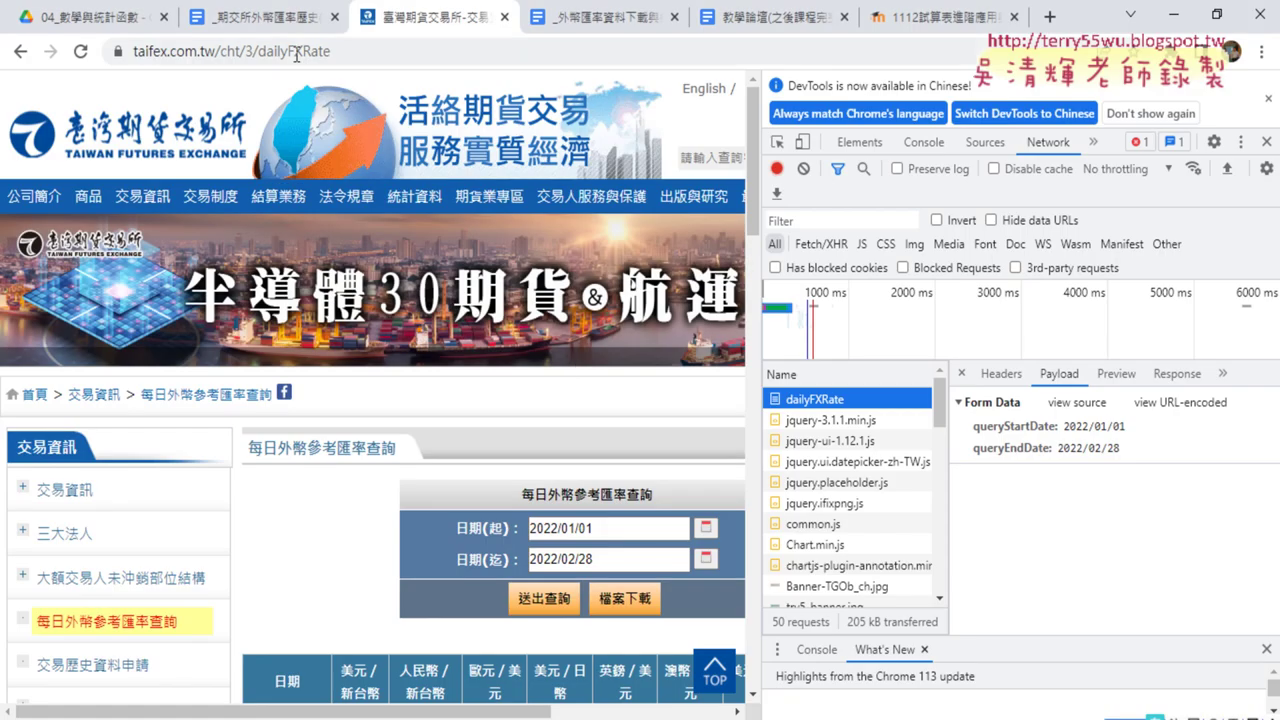
# Select the template Sub…End Sub macro in the exchange-rate Google Doc, then return to Drive.
pyautogui.click(252, 24)
pyautogui.scroll(-4, 391, 309)
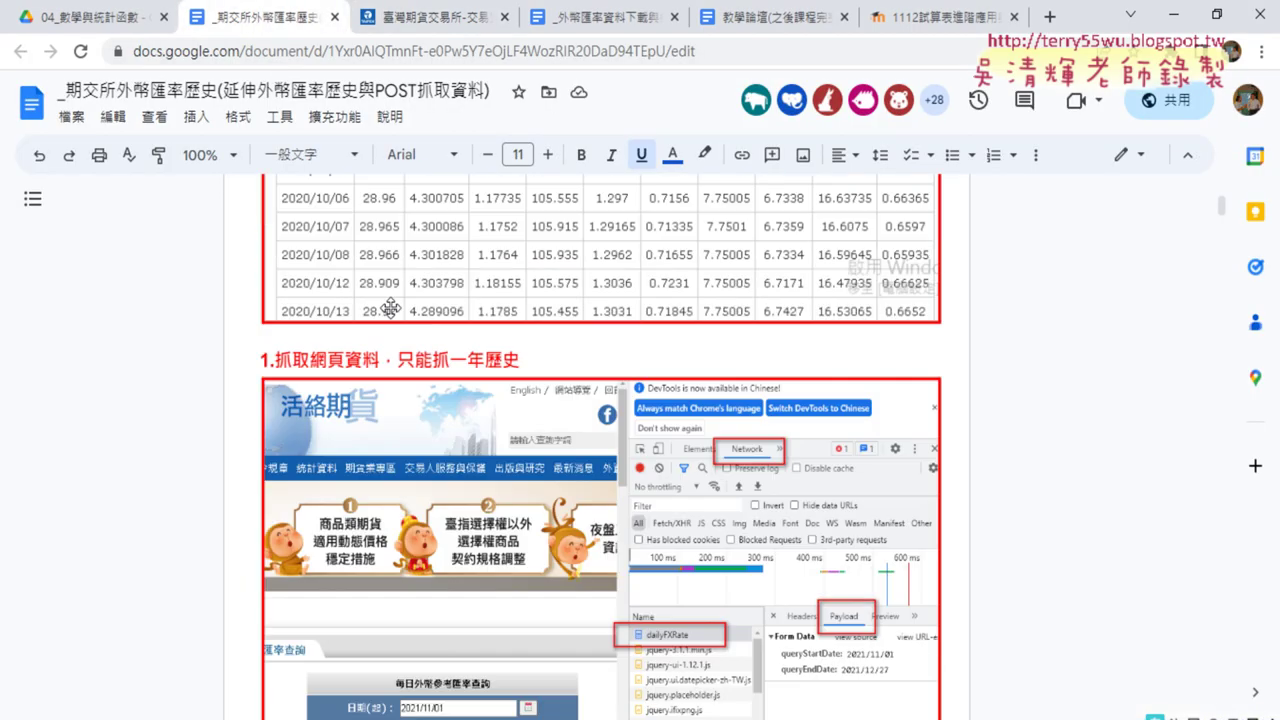
pyautogui.scroll(-3, 391, 309)
pyautogui.scroll(-3, 391, 309)
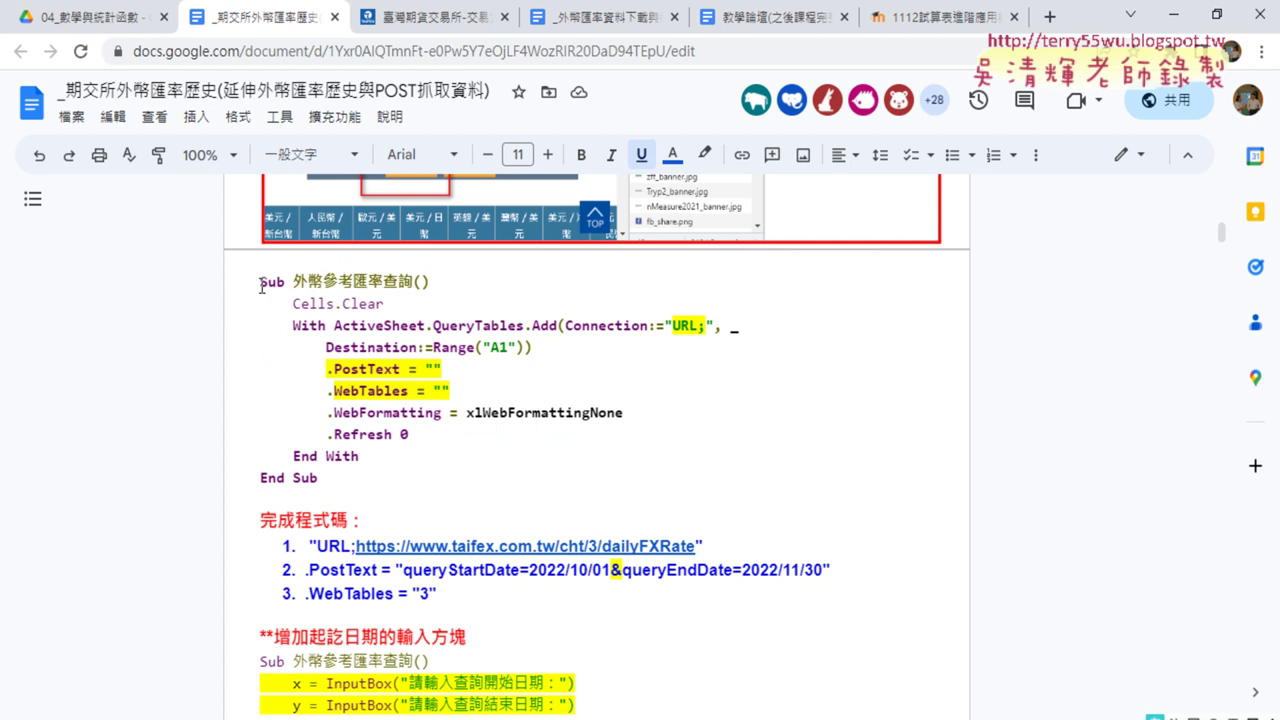
pyautogui.moveTo(258, 281)
pyautogui.mouseDown()
pyautogui.moveTo(432, 283)
pyautogui.moveTo(419, 459)
pyautogui.mouseUp()
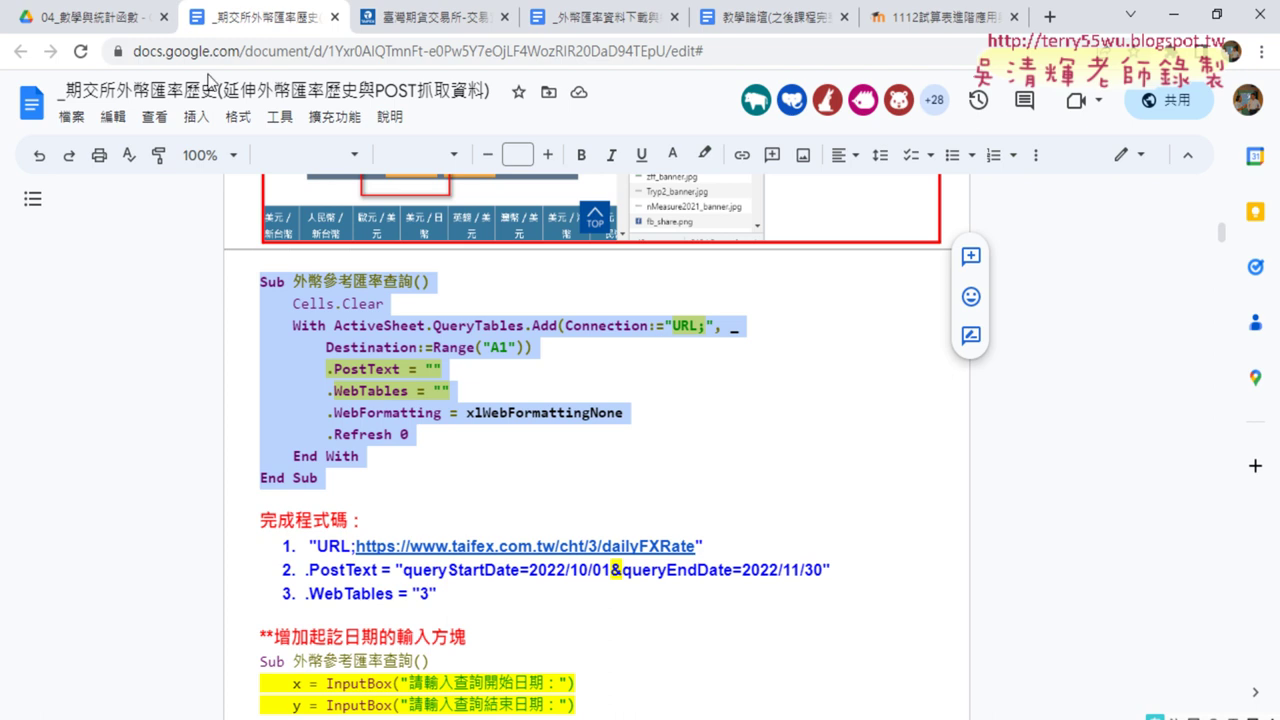
pyautogui.click(105, 17)
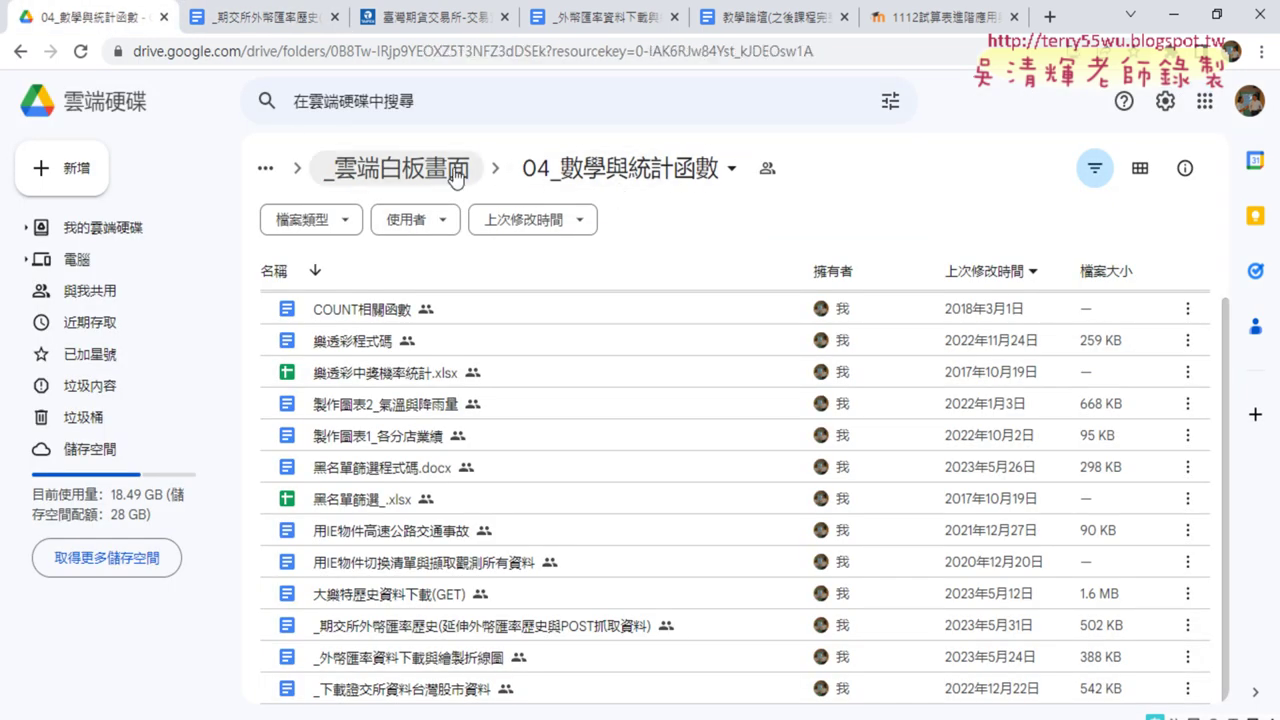
# Browse the _雲端白板畫面 parent folder, then return to the _期交所外幣匯率歷史 document.
pyautogui.click(455, 176)
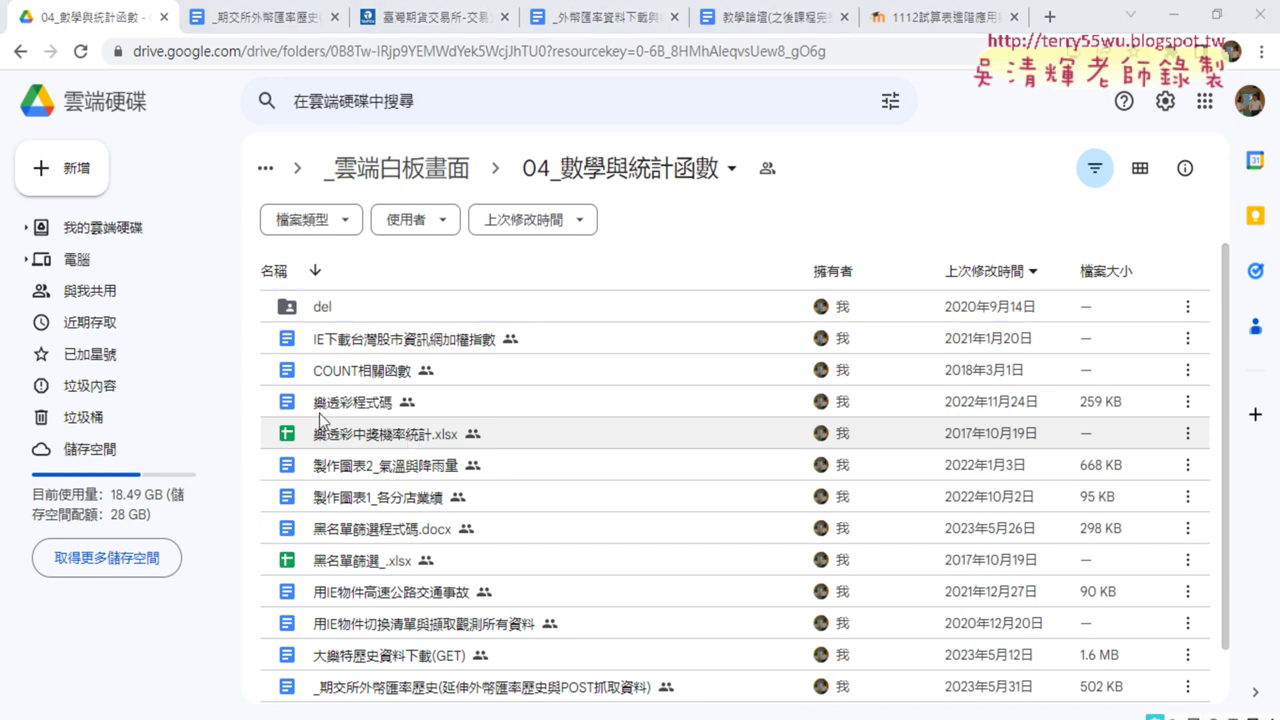
pyautogui.click(222, 22)
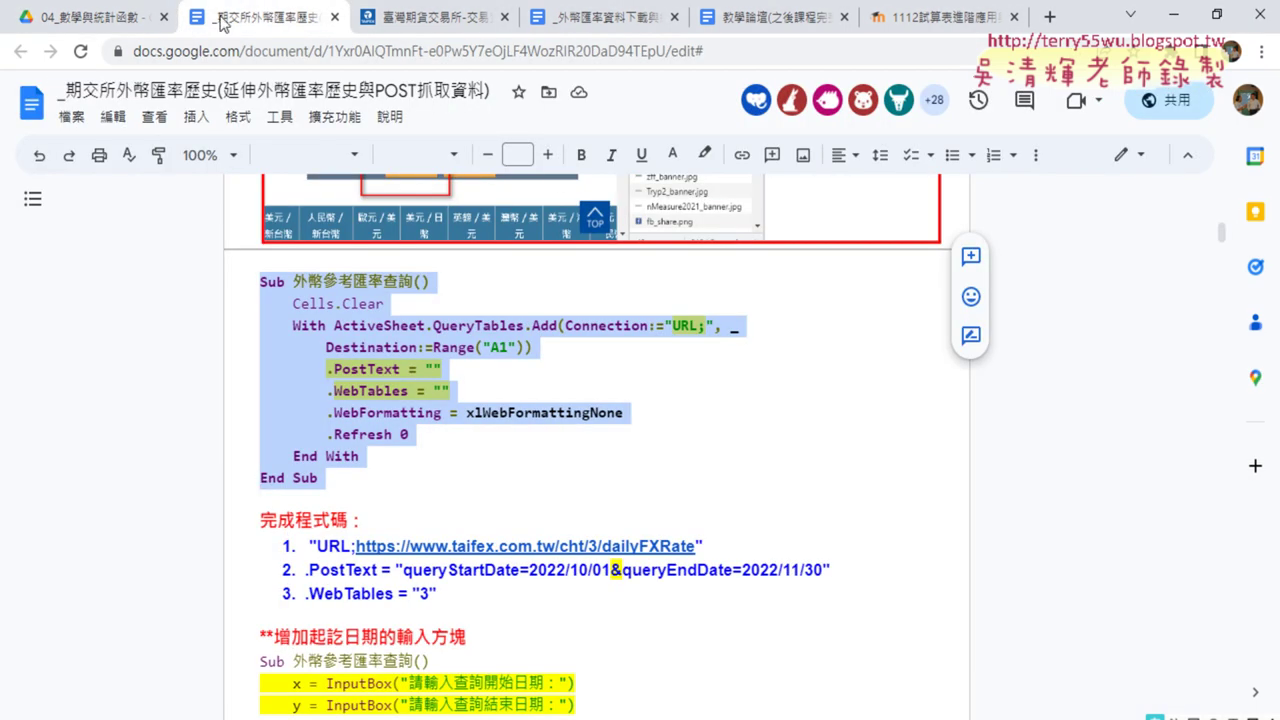
pyautogui.click(100, 17)
pyautogui.scroll(-1, 383, 450)
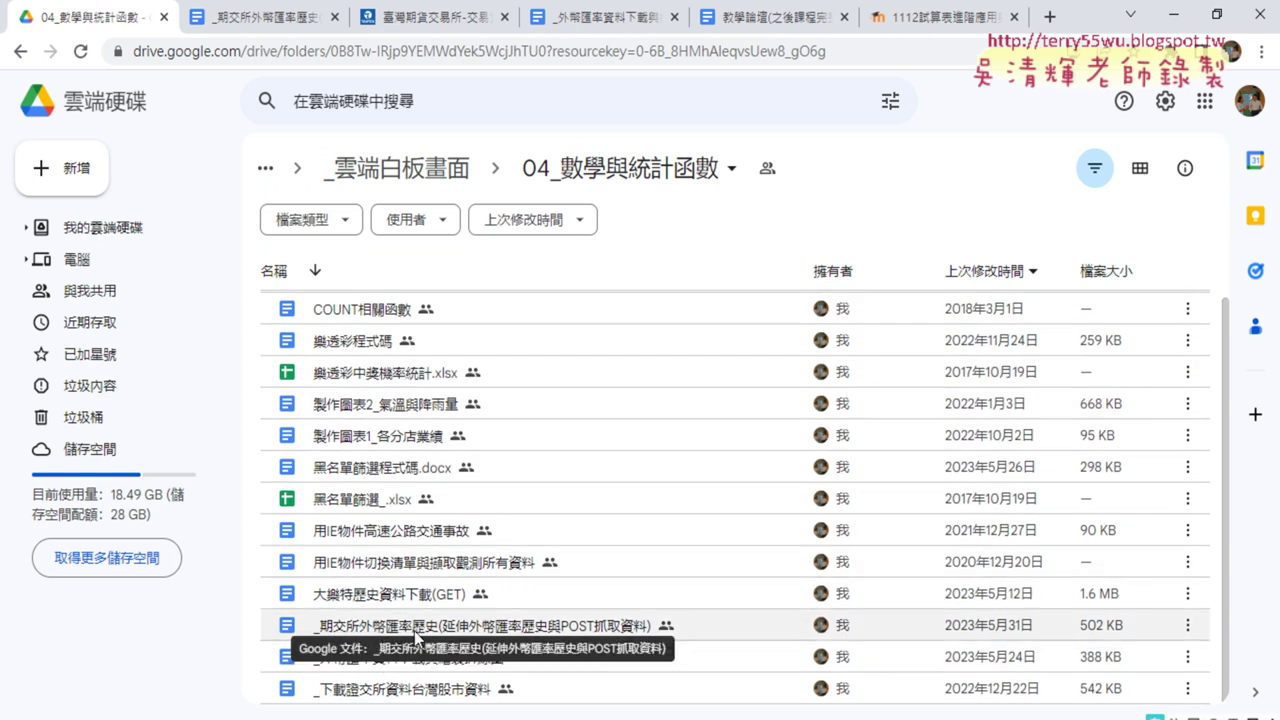
pyautogui.click(283, 30)
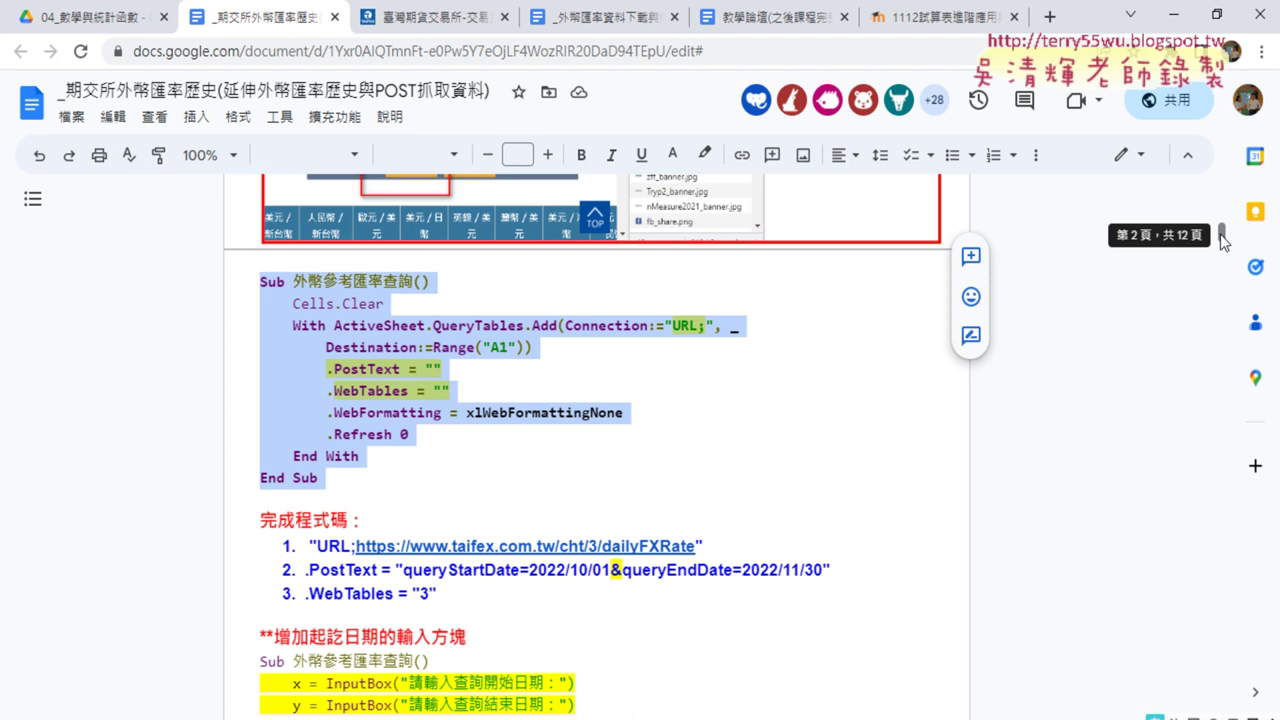
# Select the template macro from Sub to End Sub in the Google Docs notes, pointing out .PostText.
pyautogui.moveTo(263, 284)
pyautogui.mouseDown()
pyautogui.moveTo(386, 474)
pyautogui.moveTo(598, 478)
pyautogui.mouseUp()
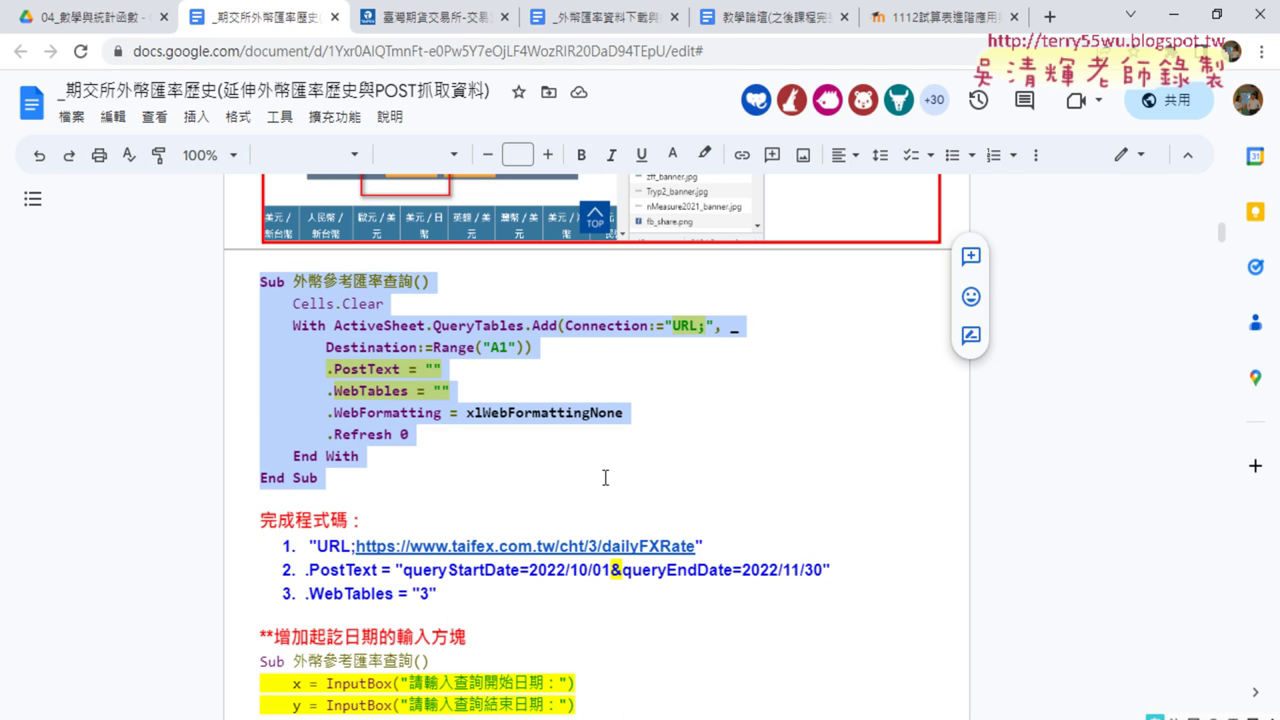
pyautogui.click(704, 333)
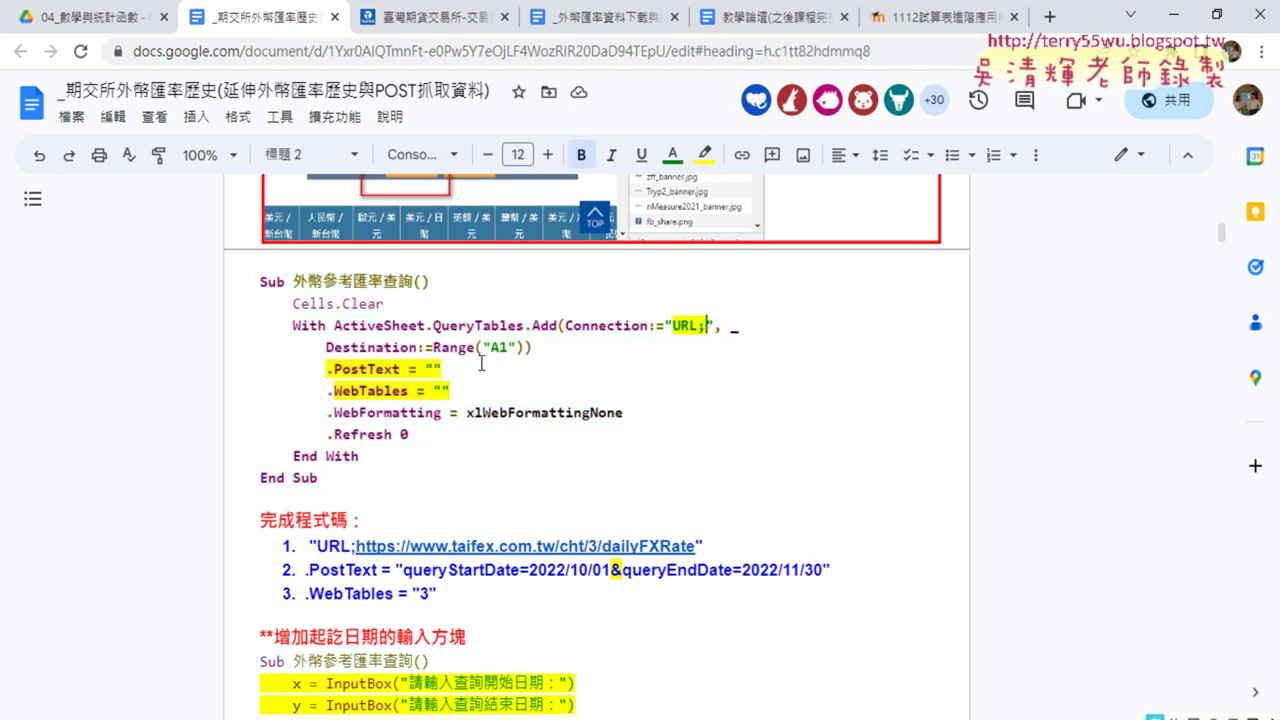
pyautogui.moveTo(335, 370); pyautogui.dragTo(401, 369)
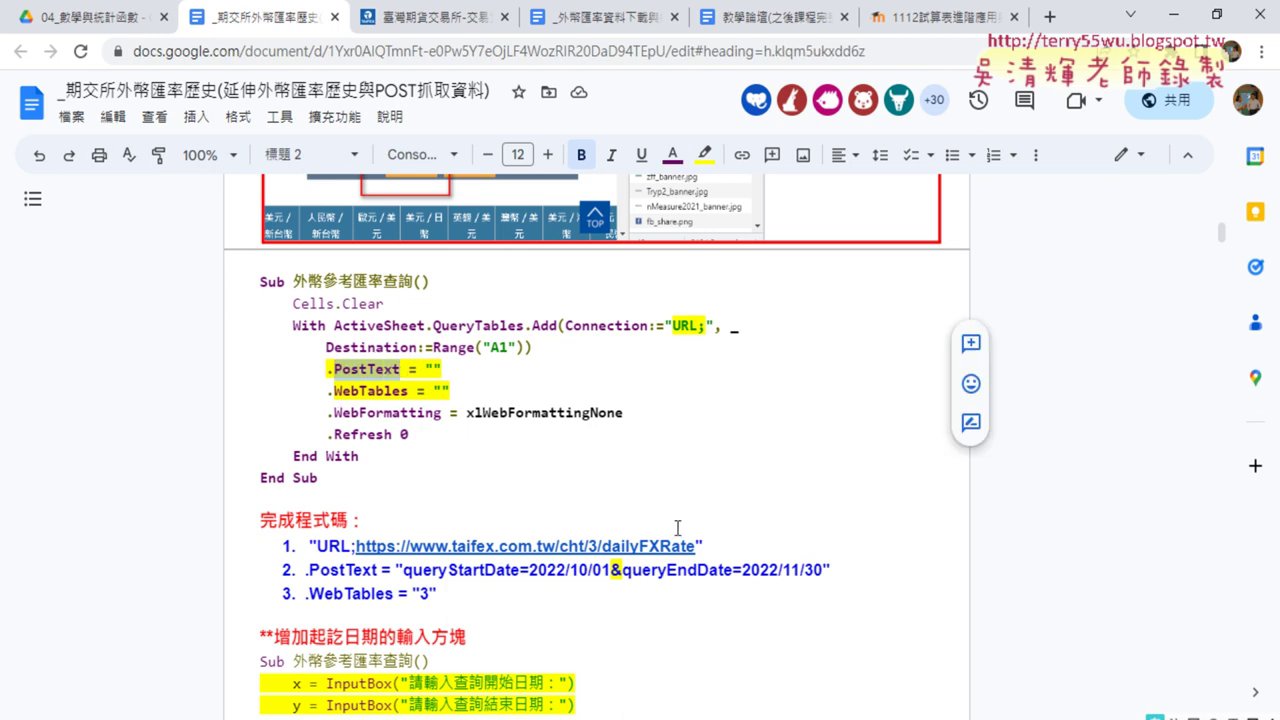
pyautogui.moveTo(346, 482); pyautogui.dragTo(683, 311)
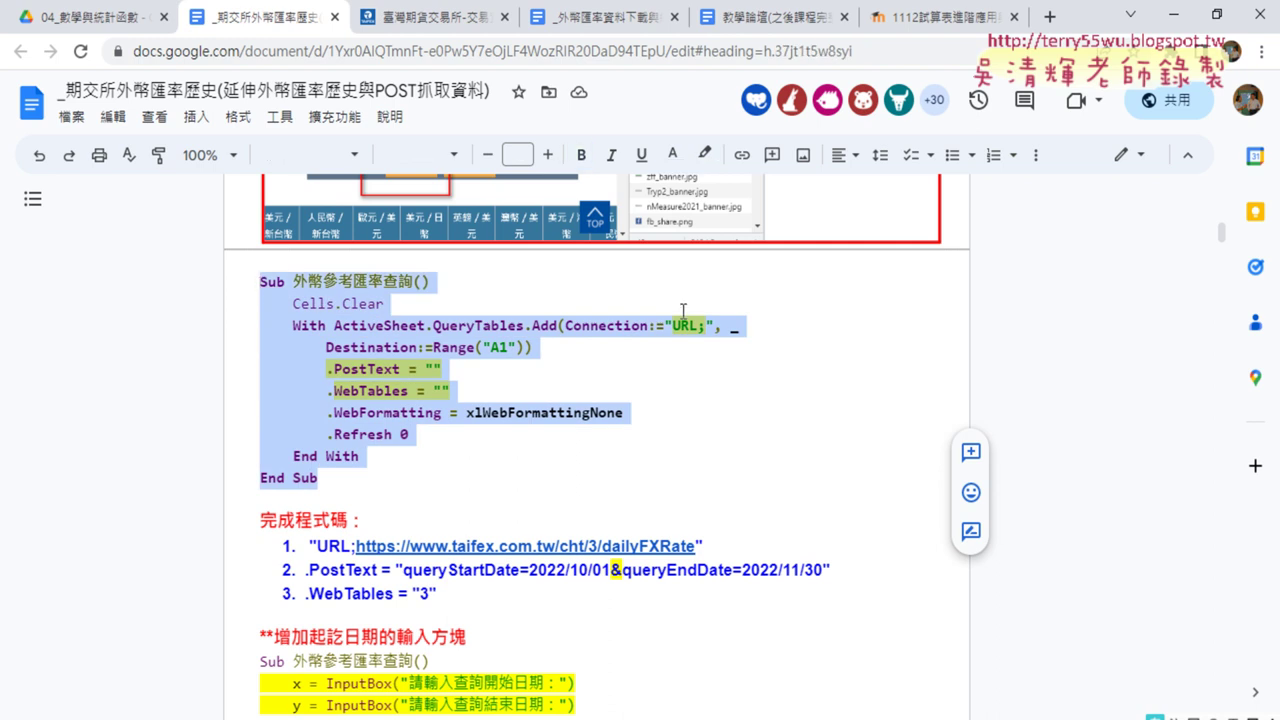
# Paste the 外幣參考匯率查詢 macro into the empty Module1.
pyautogui.click(1172, 14)
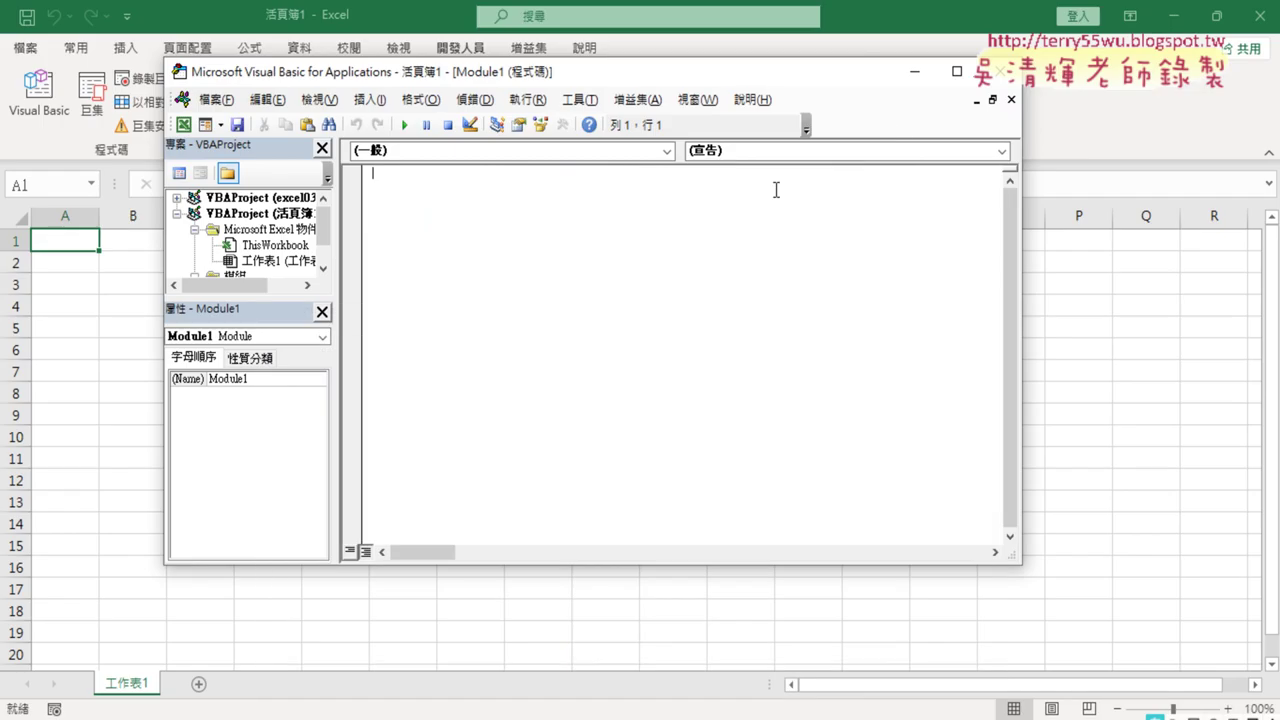
pyautogui.rightClick(537, 239)
pyautogui.click(598, 298)
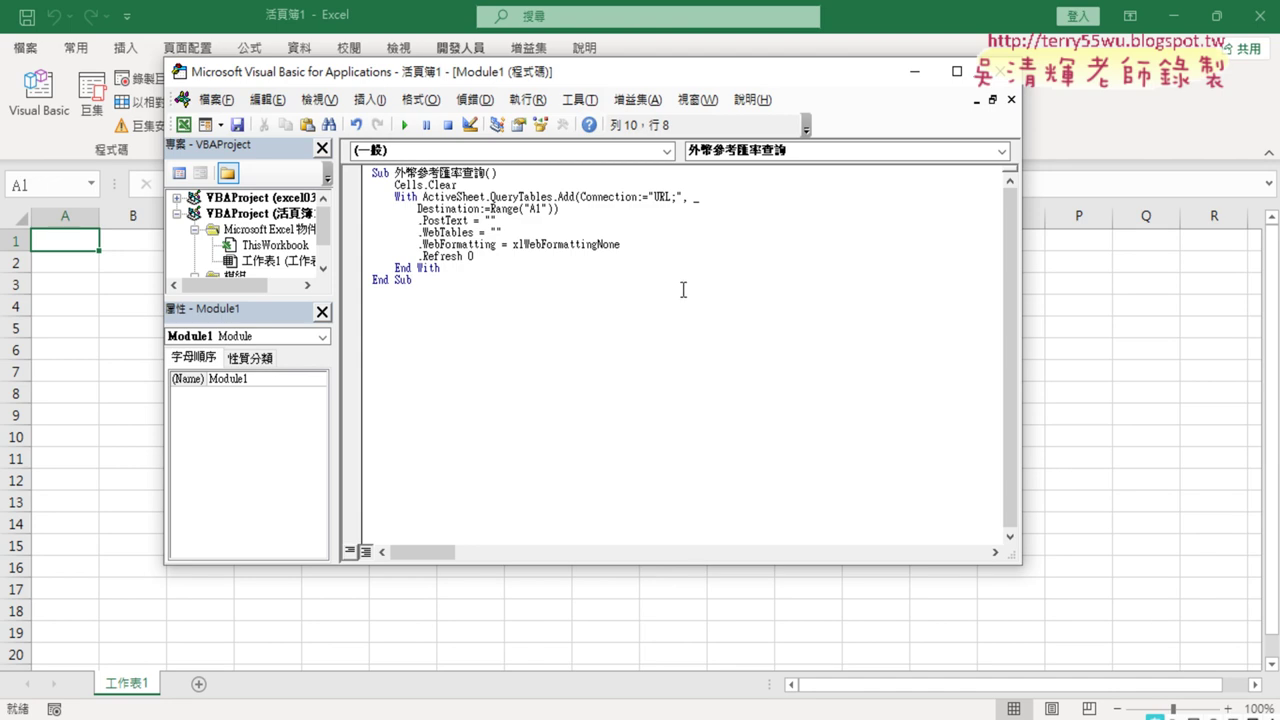
# Set the code editor font size to 12 in the editor format options.
pyautogui.click(580, 100)
pyautogui.click(618, 191)
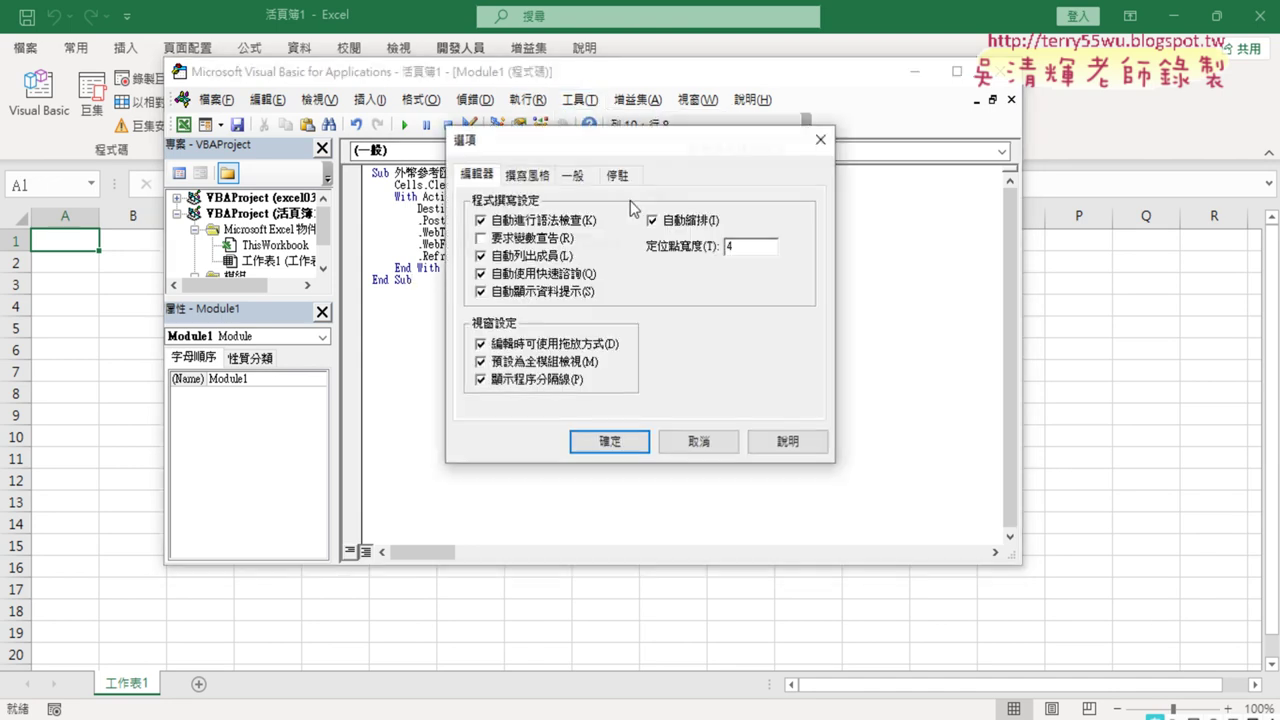
pyautogui.click(545, 176)
pyautogui.click(729, 264)
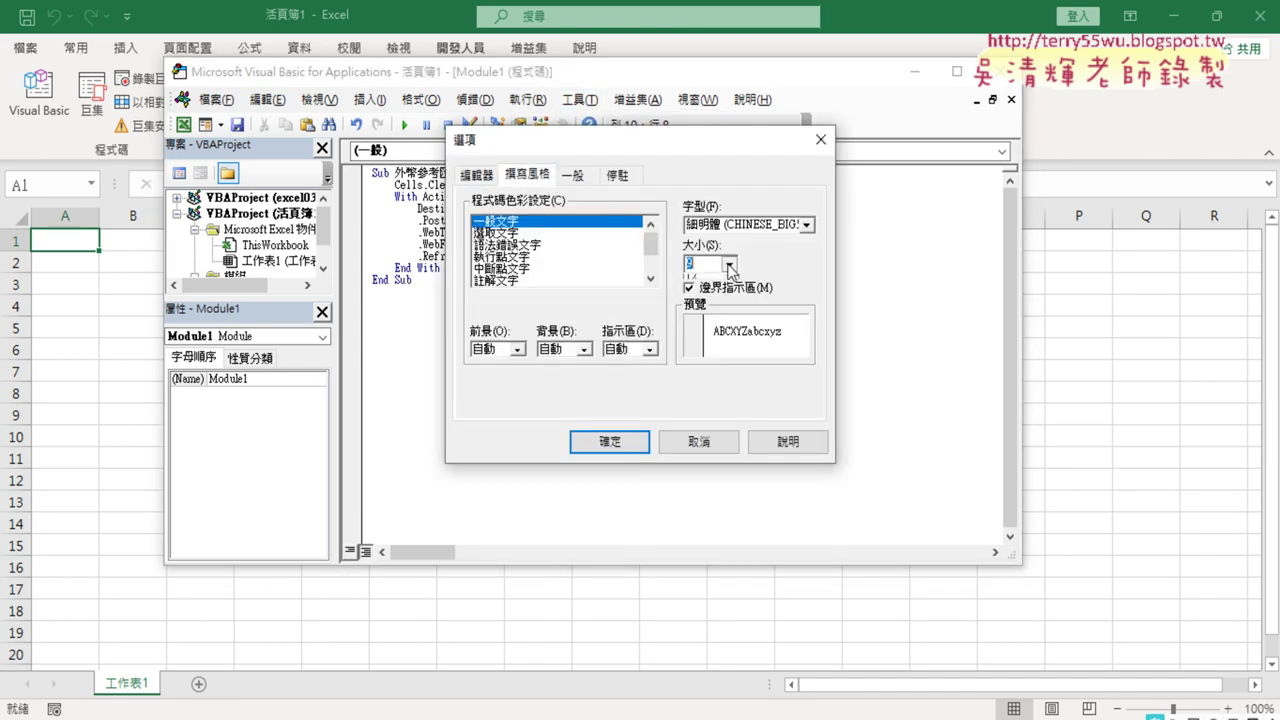
pyautogui.click(718, 323)
pyautogui.click(619, 437)
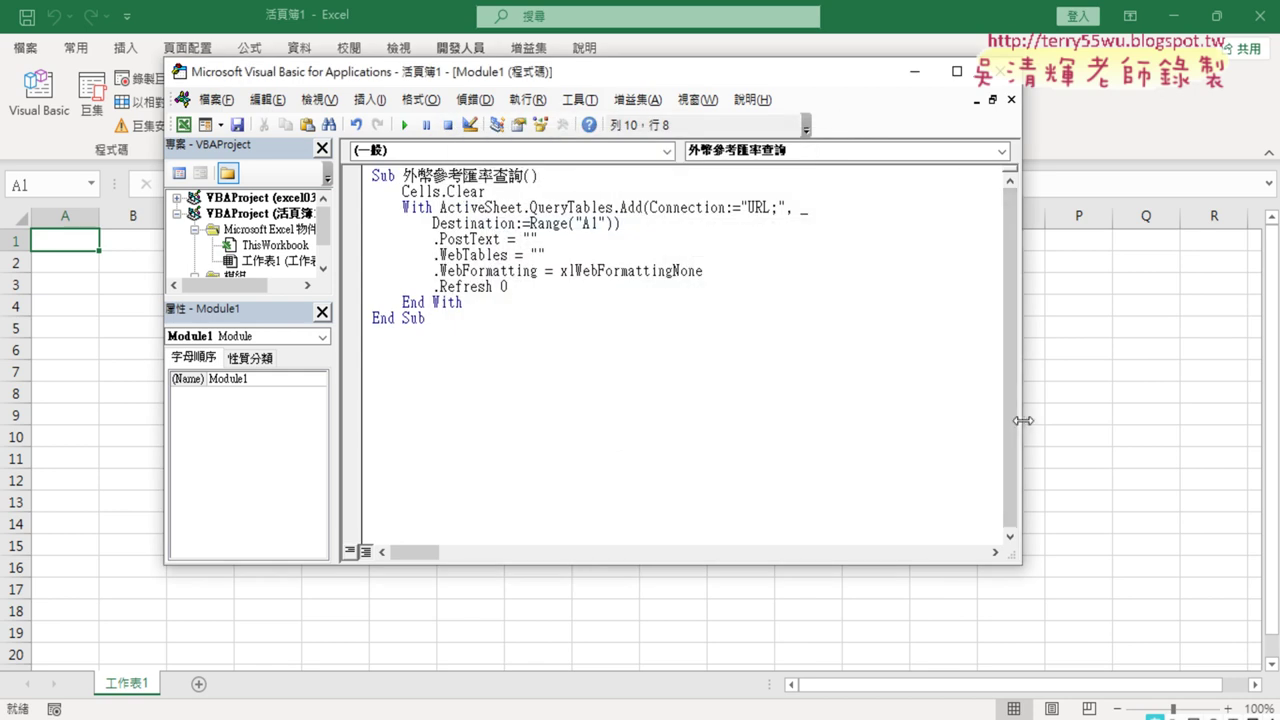
# Widen and reposition the editor window, leaving the caret after URL; in the connection.
pyautogui.moveTo(1020, 420); pyautogui.dragTo(1200, 420)
pyautogui.moveTo(697, 82); pyautogui.dragTo(826, 90)
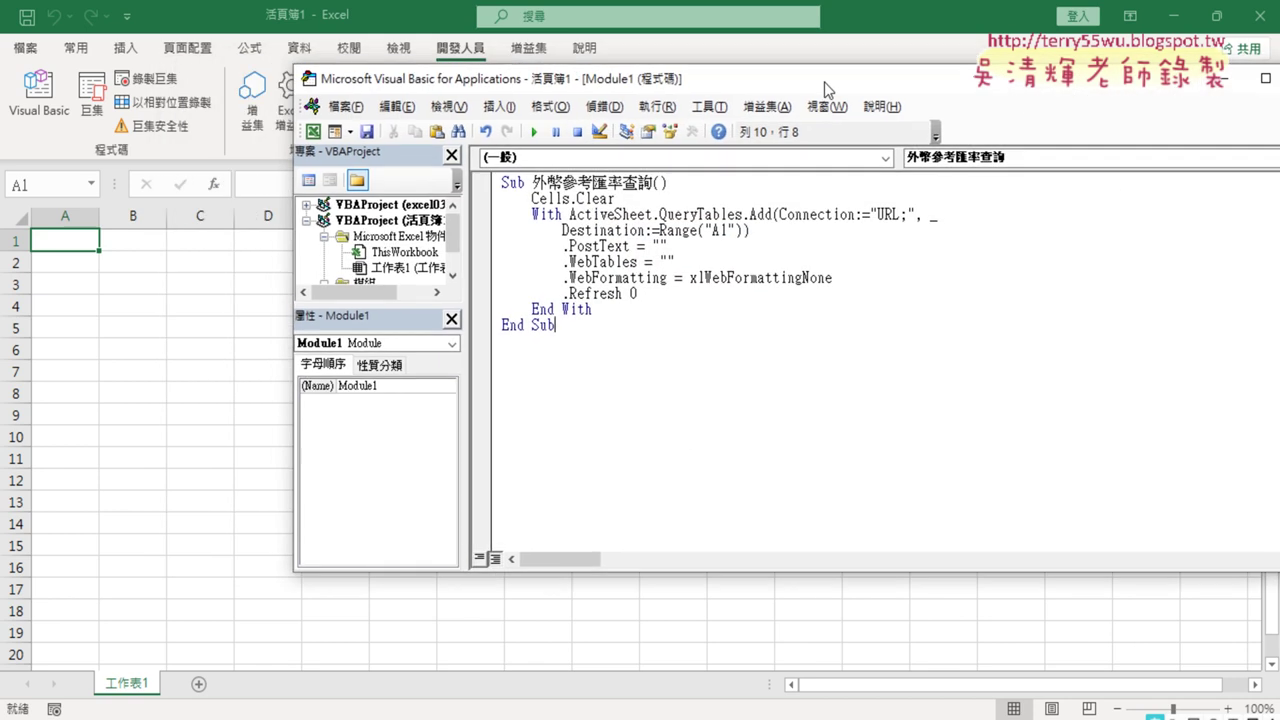
pyautogui.click(907, 214)
pyautogui.hotkey('alt', 'Tab')
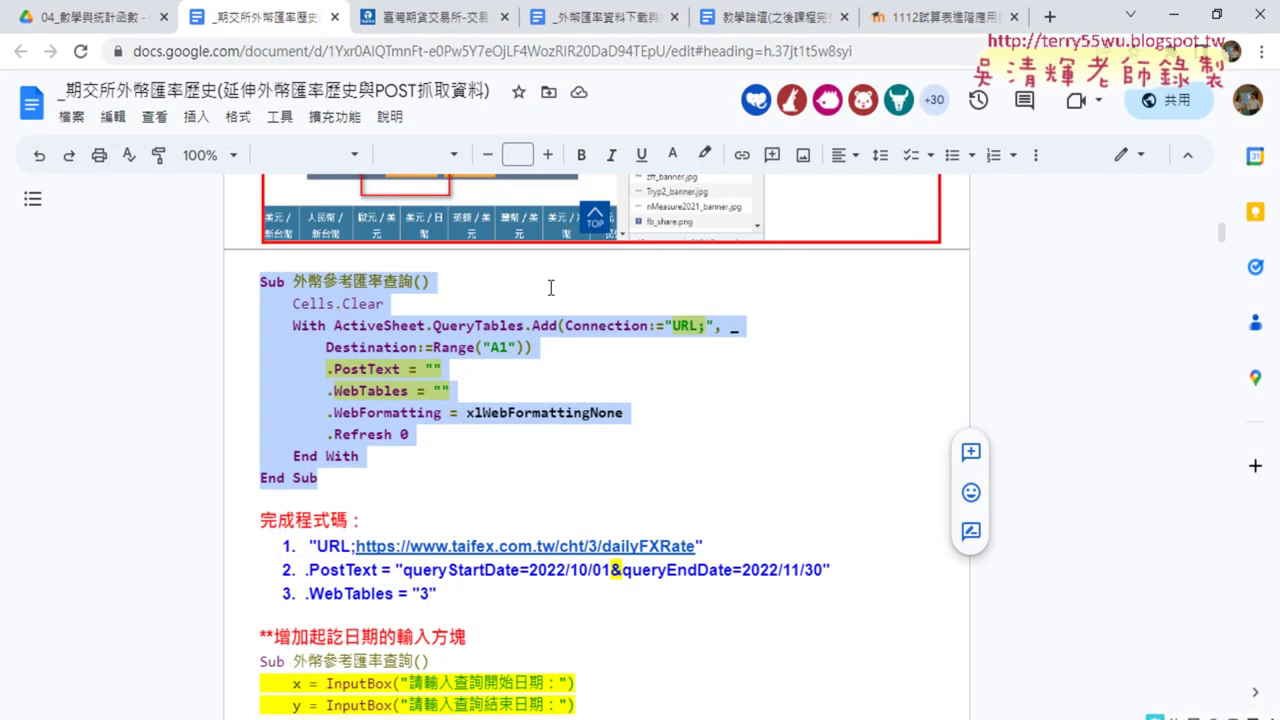
# Copy the Taifex dailyFXRate page address and paste it after URL; in the macro's connection string.
pyautogui.click(466, 38)
pyautogui.click(228, 50)
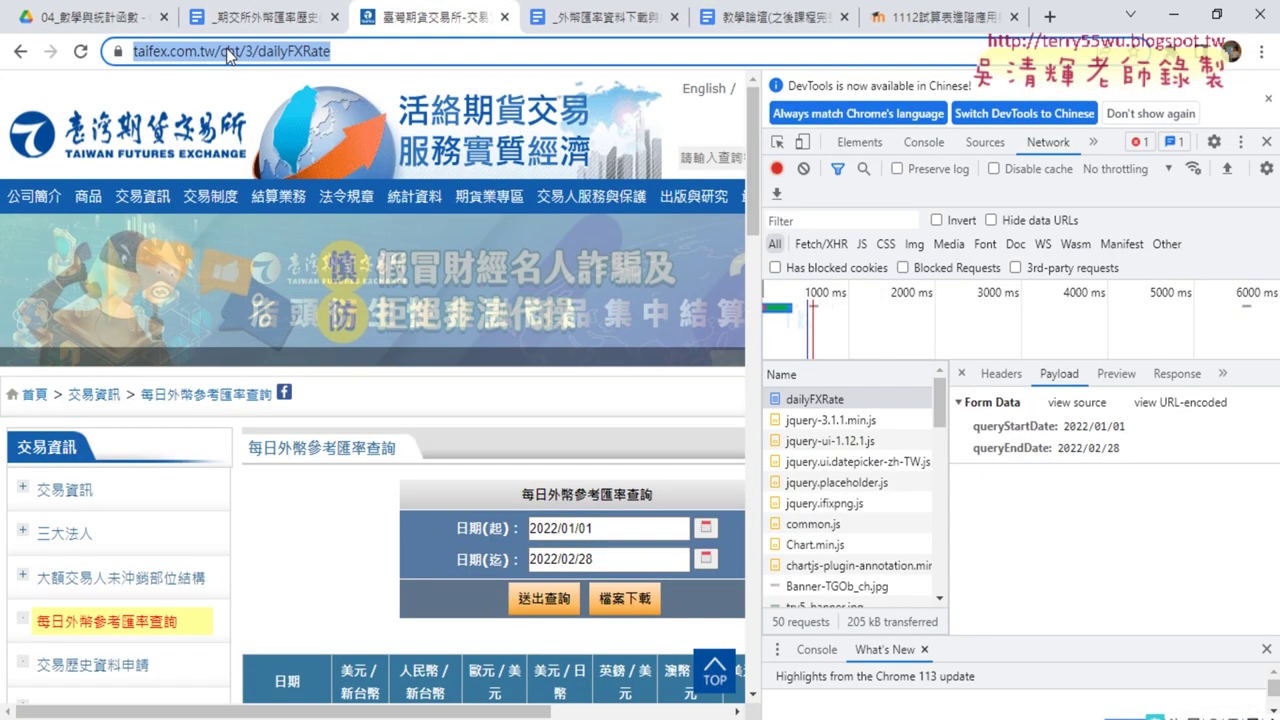
pyautogui.rightClick(228, 52)
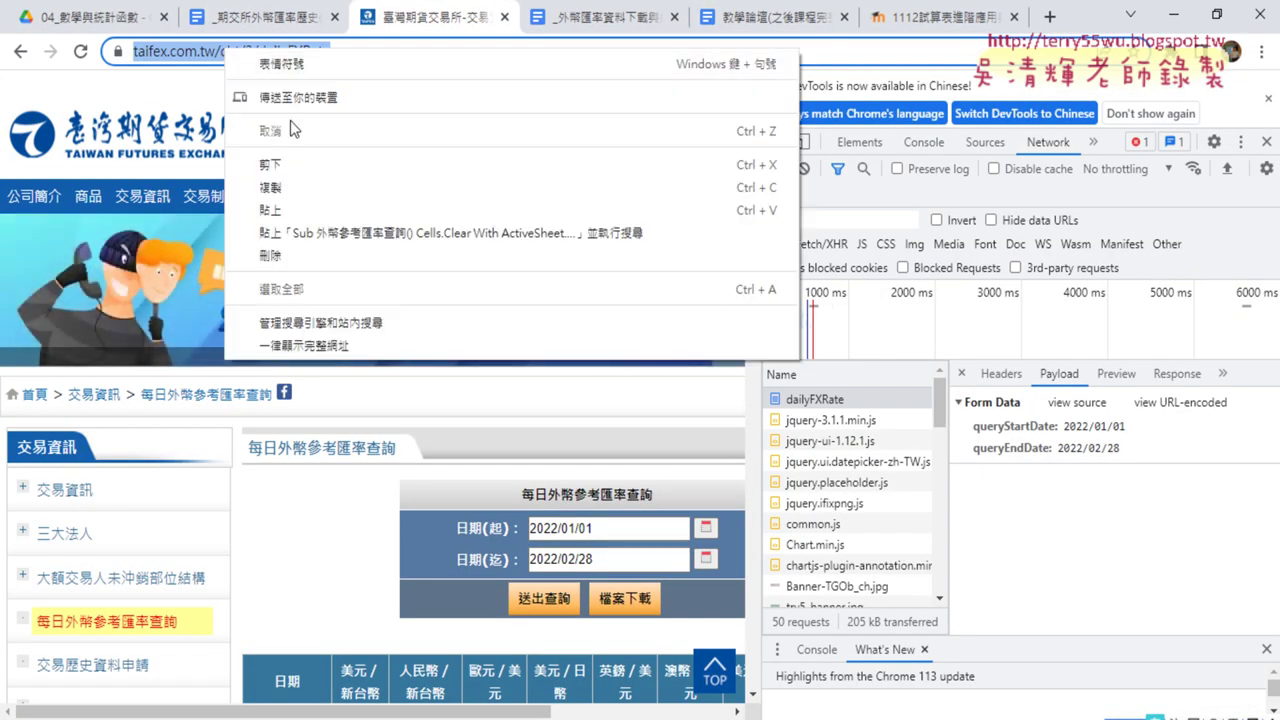
pyautogui.click(311, 193)
pyautogui.hotkey('alt', 'Tab')
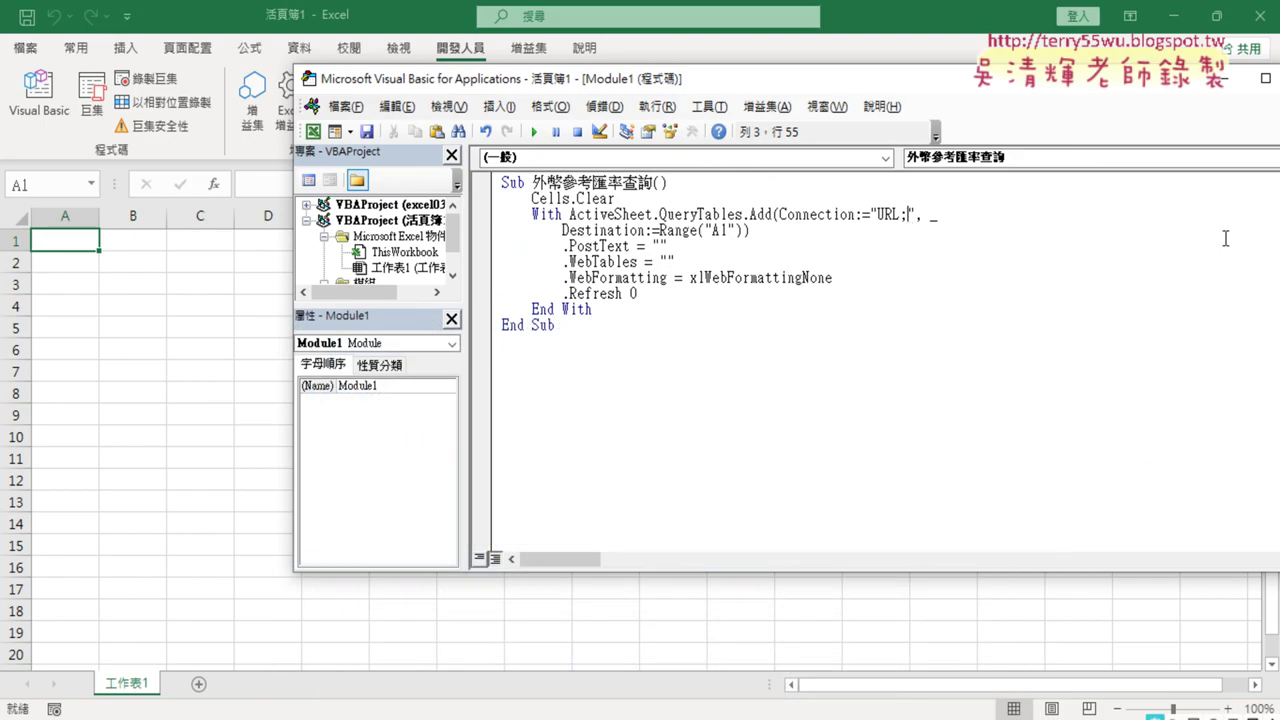
pyautogui.hotkey('ctrl', 'v')
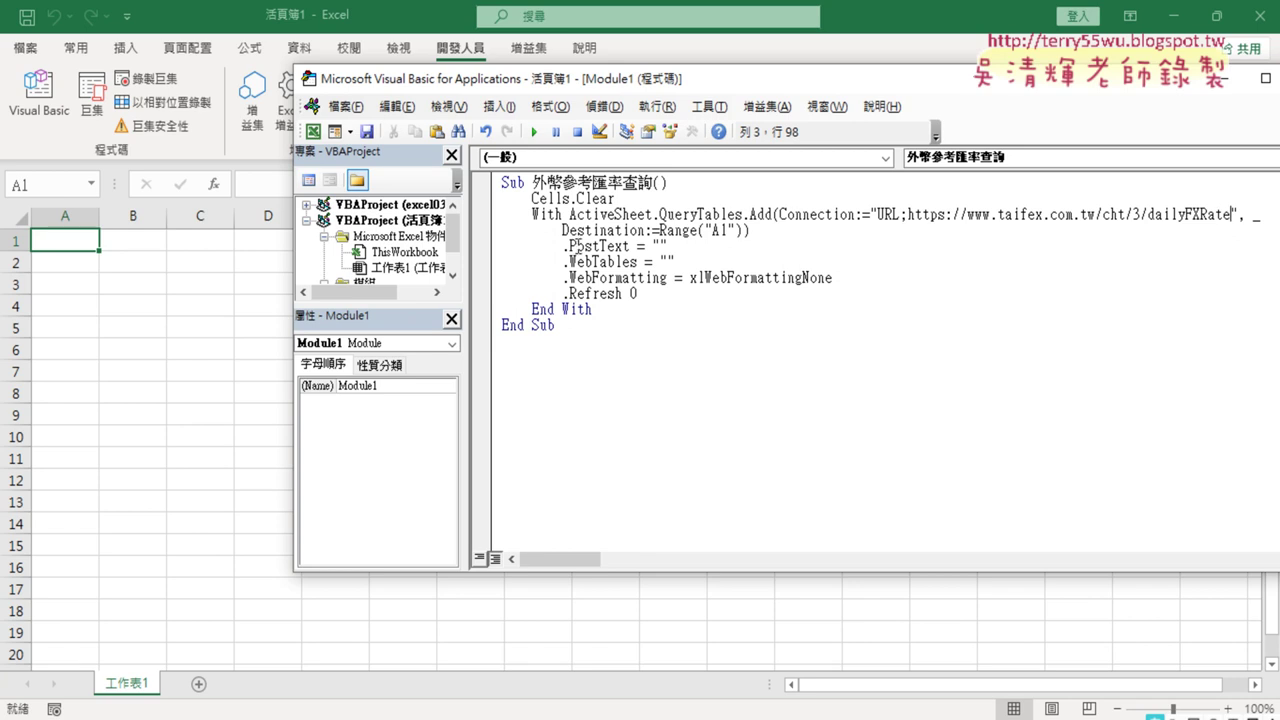
# Copy the queryStartDate: 2022/01/01 entry from the DevTools form data.
pyautogui.moveTo(571, 245); pyautogui.dragTo(602, 246)
pyautogui.moveTo(656, 247); pyautogui.dragTo(667, 247)
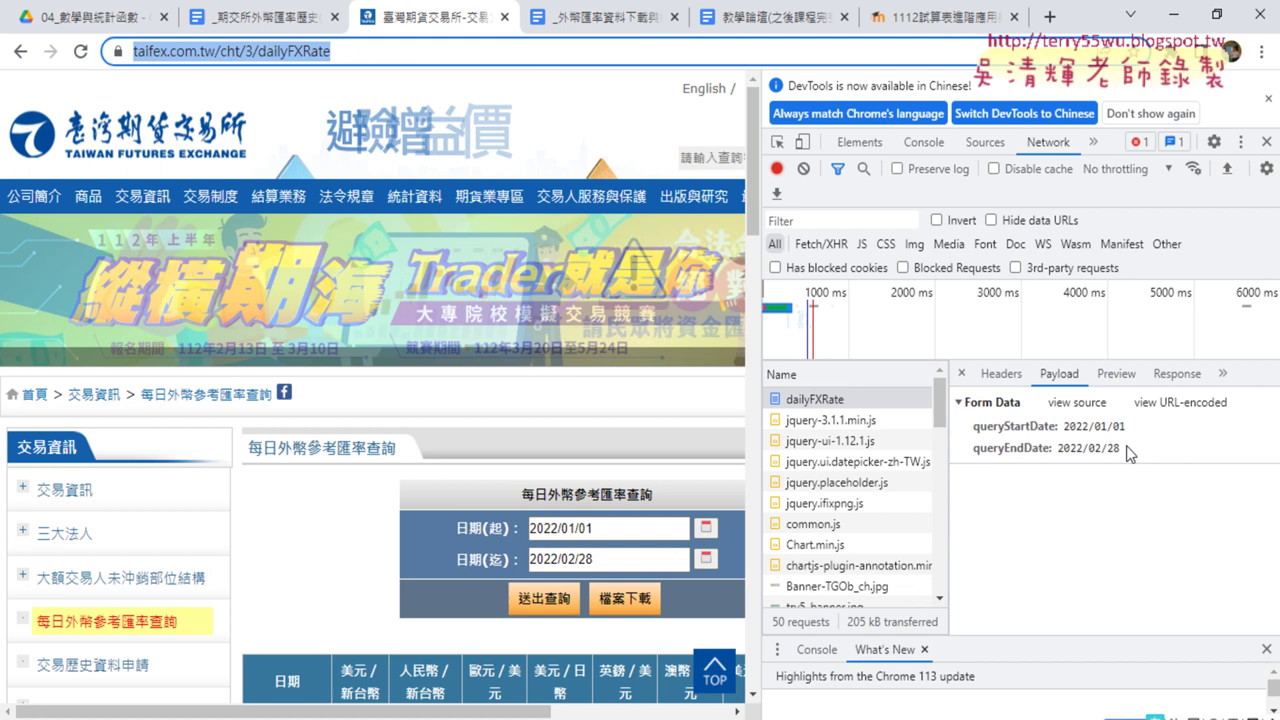
pyautogui.click(1080, 448)
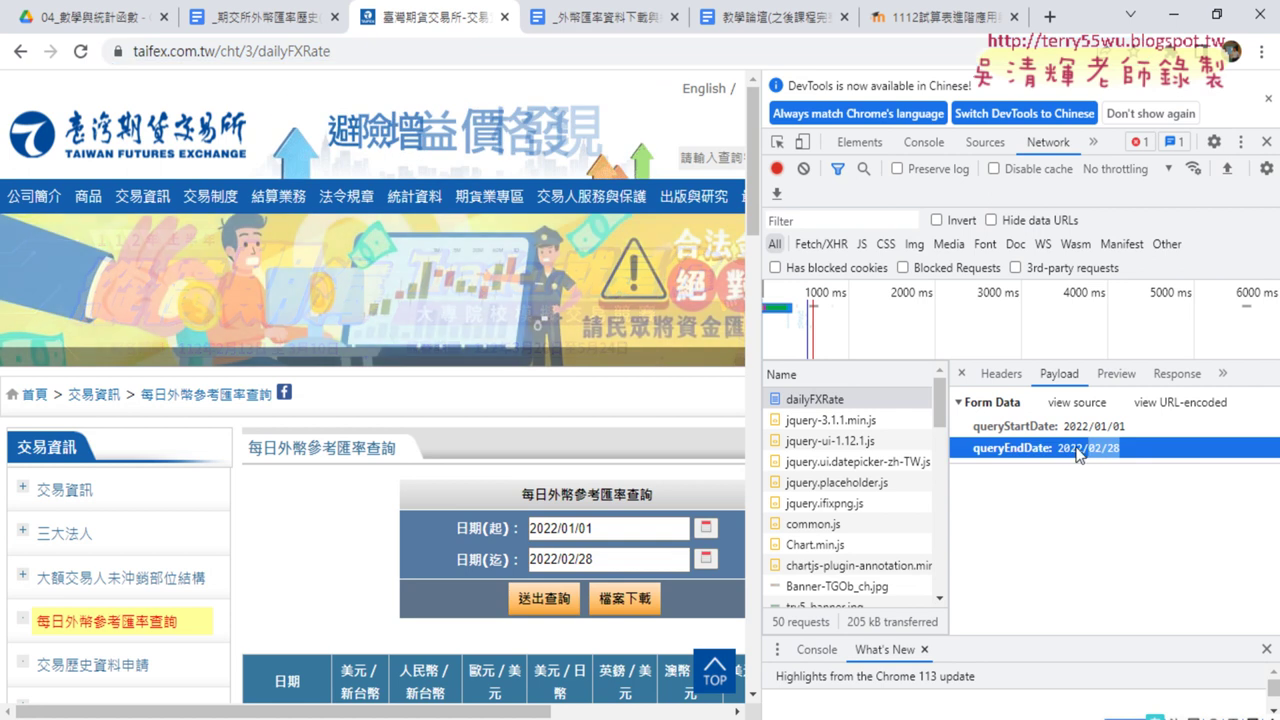
pyautogui.moveTo(1125, 427); pyautogui.dragTo(983, 430)
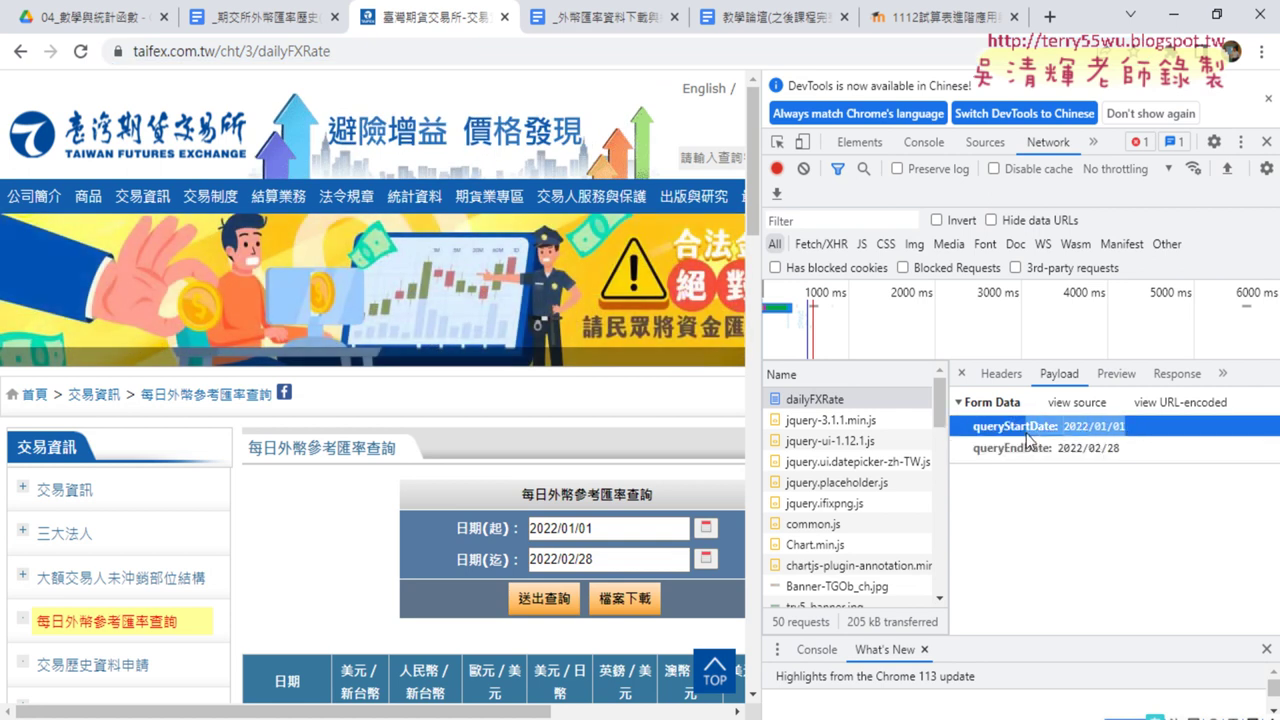
pyautogui.rightClick(1029, 440)
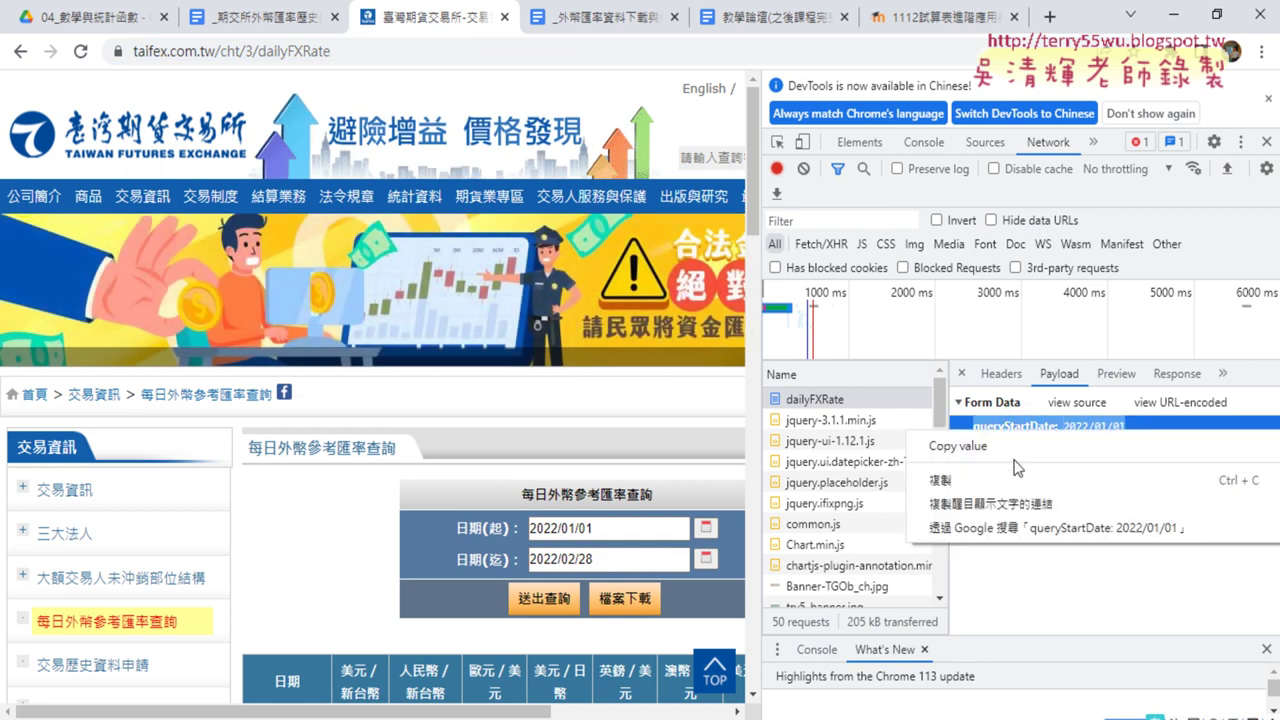
pyautogui.click(1010, 485)
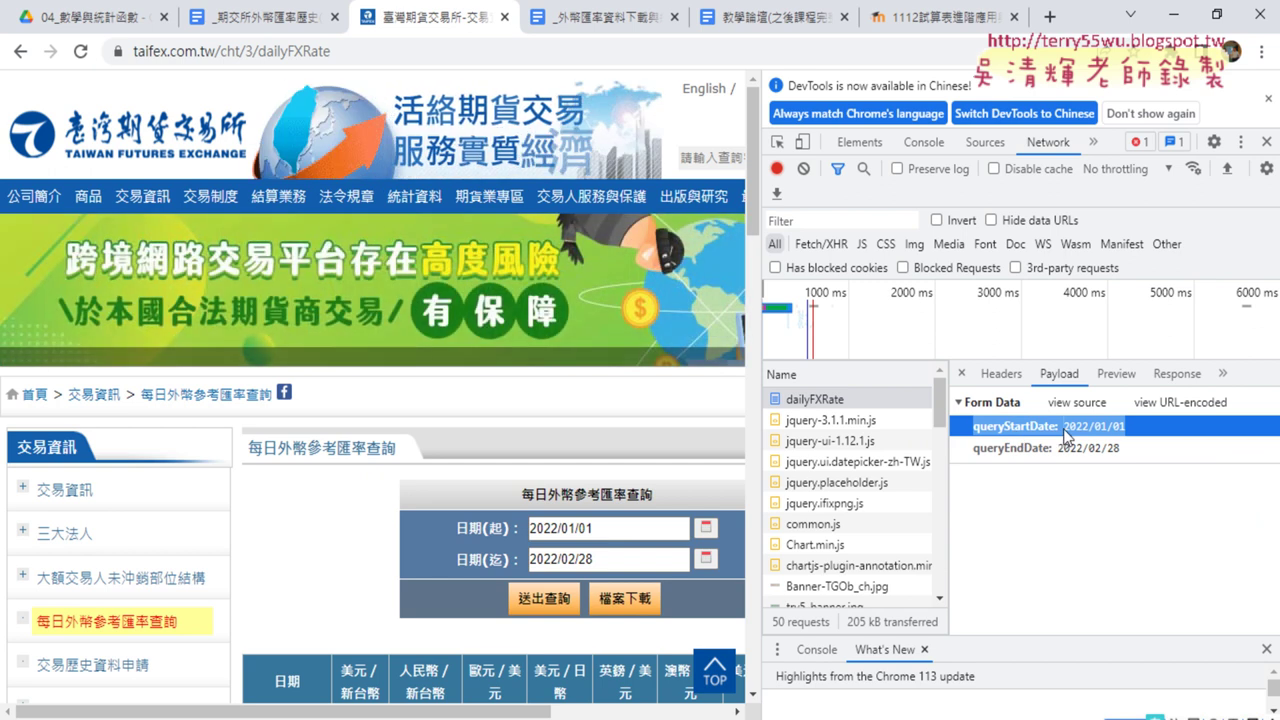
# Paste the entry into .PostText and edit it to read queryStartDate=2022/01/01&.
pyautogui.click(1174, 14)
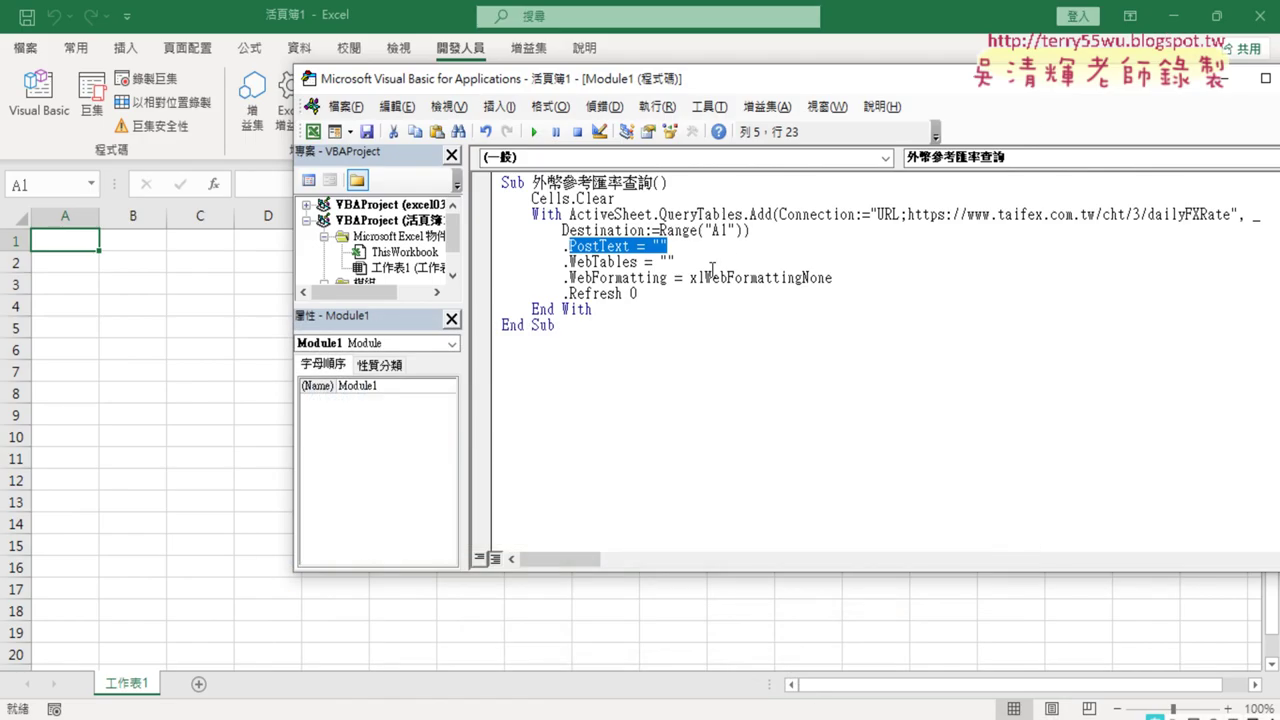
pyautogui.click(662, 246)
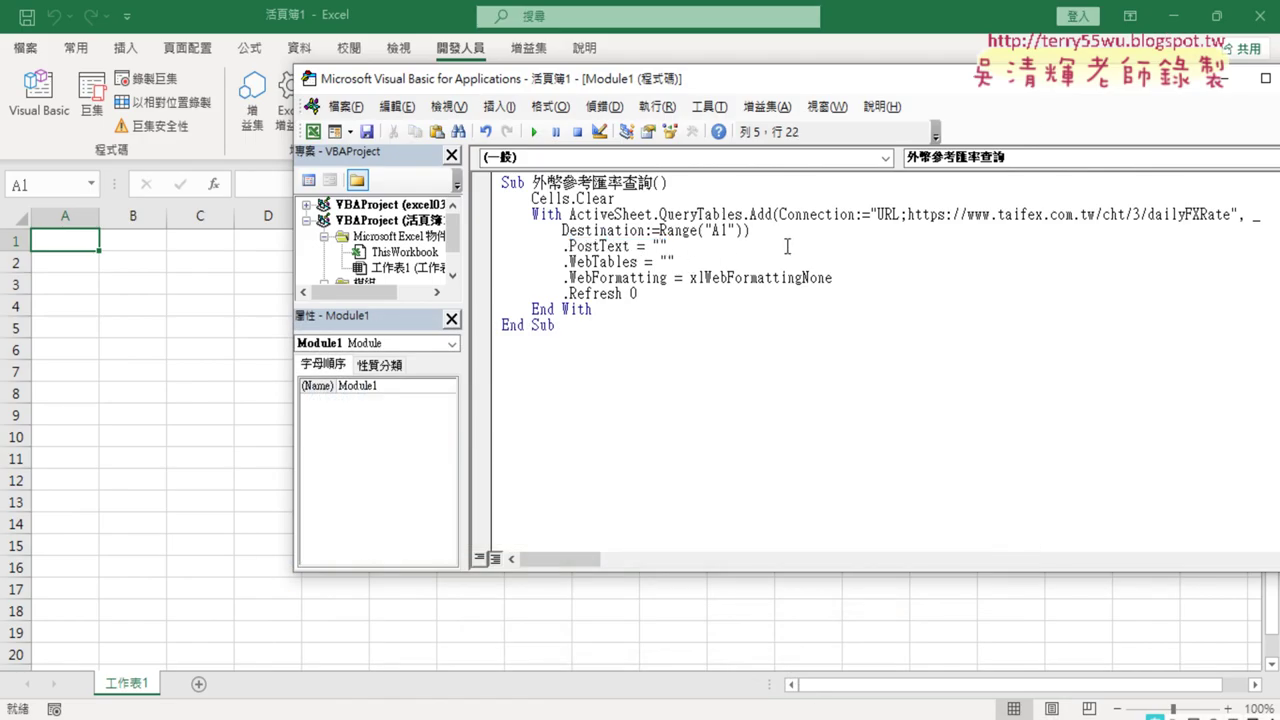
pyautogui.hotkey('ctrl', 'v')
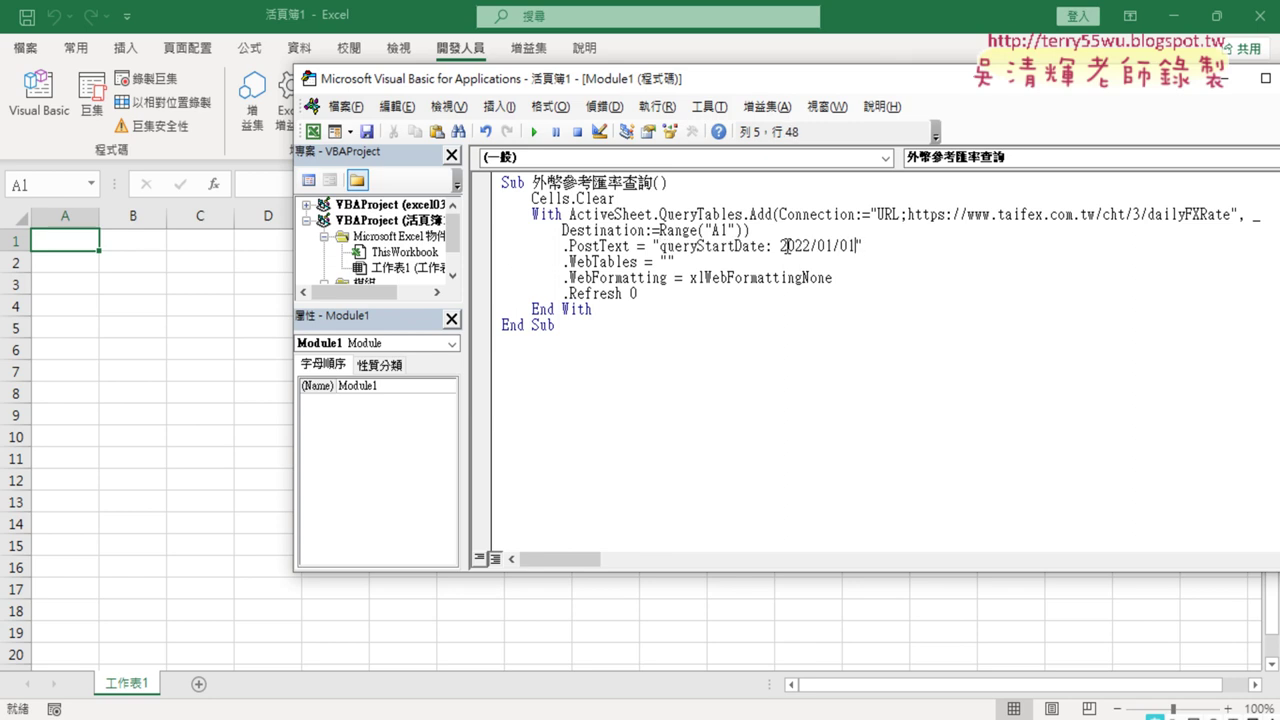
pyautogui.moveTo(780, 246); pyautogui.dragTo(767, 247)
pyautogui.write('=')
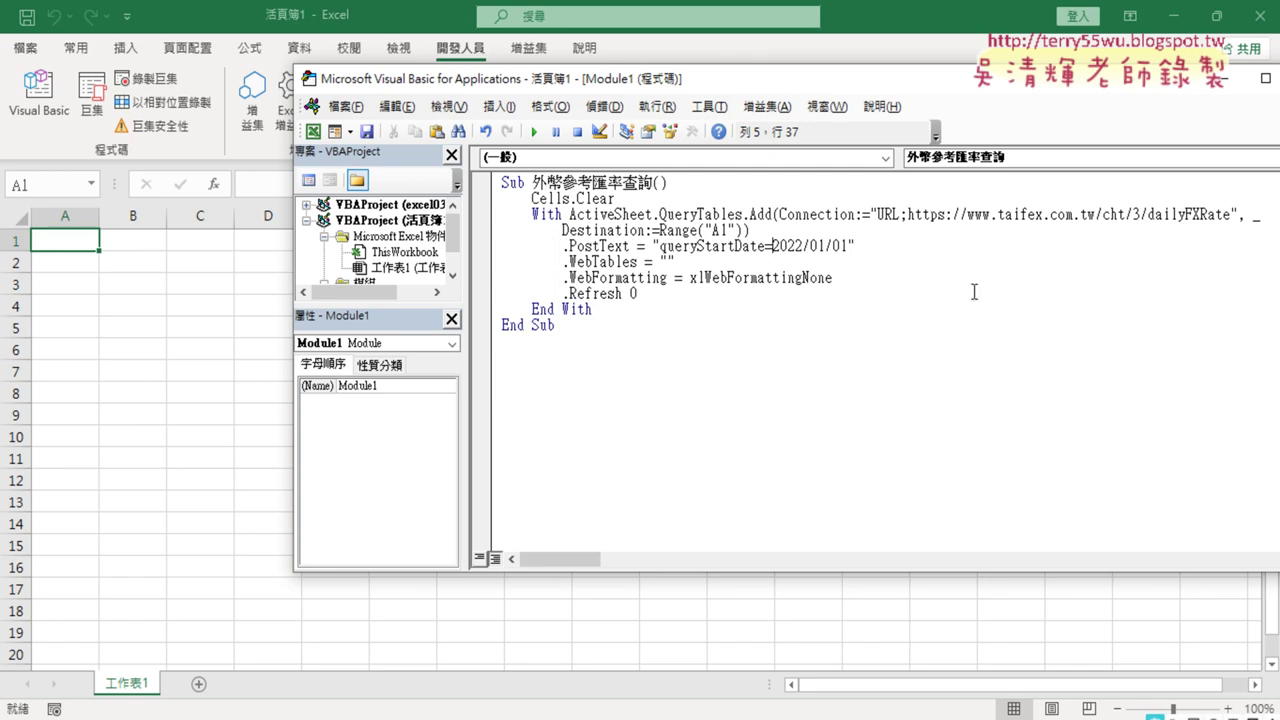
pyautogui.click(853, 246)
pyautogui.write('&')
pyautogui.hotkey('alt', 'Tab')
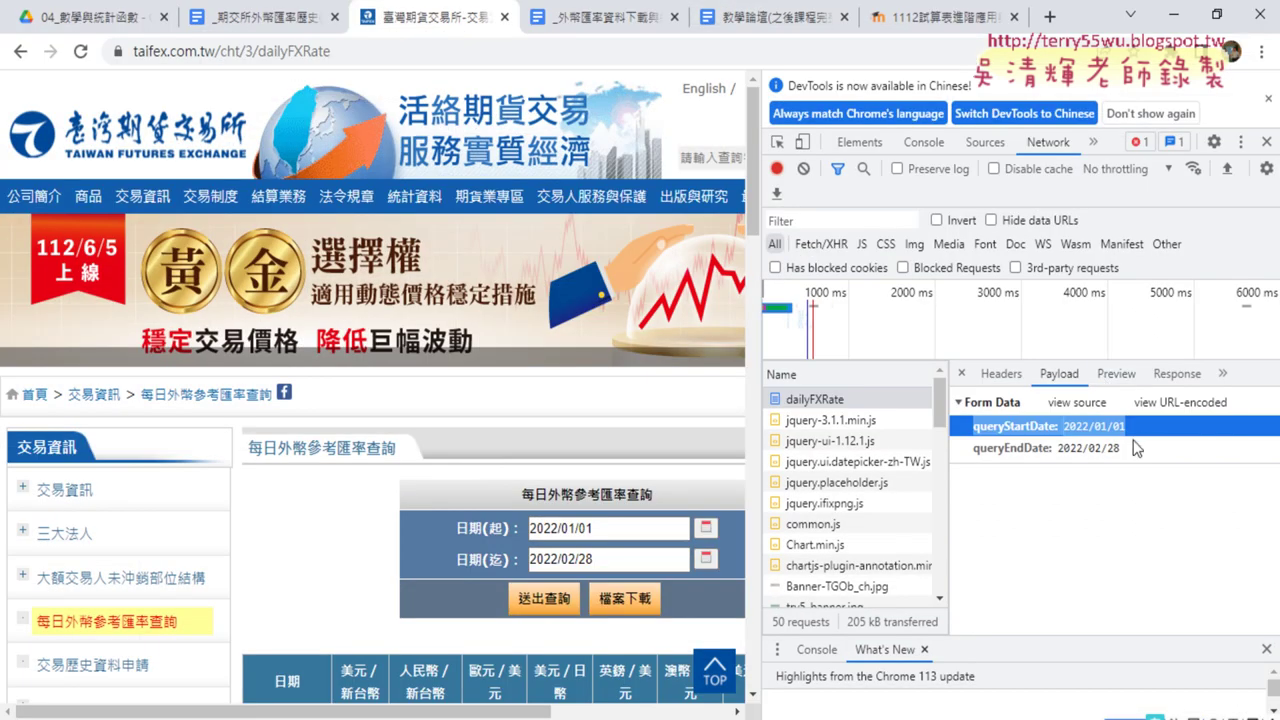
# Copy queryEndDate: 2022/02/28 from the payload and append it to .PostText as queryEndDate=2022/02/28.
pyautogui.moveTo(1137, 447); pyautogui.dragTo(1010, 452)
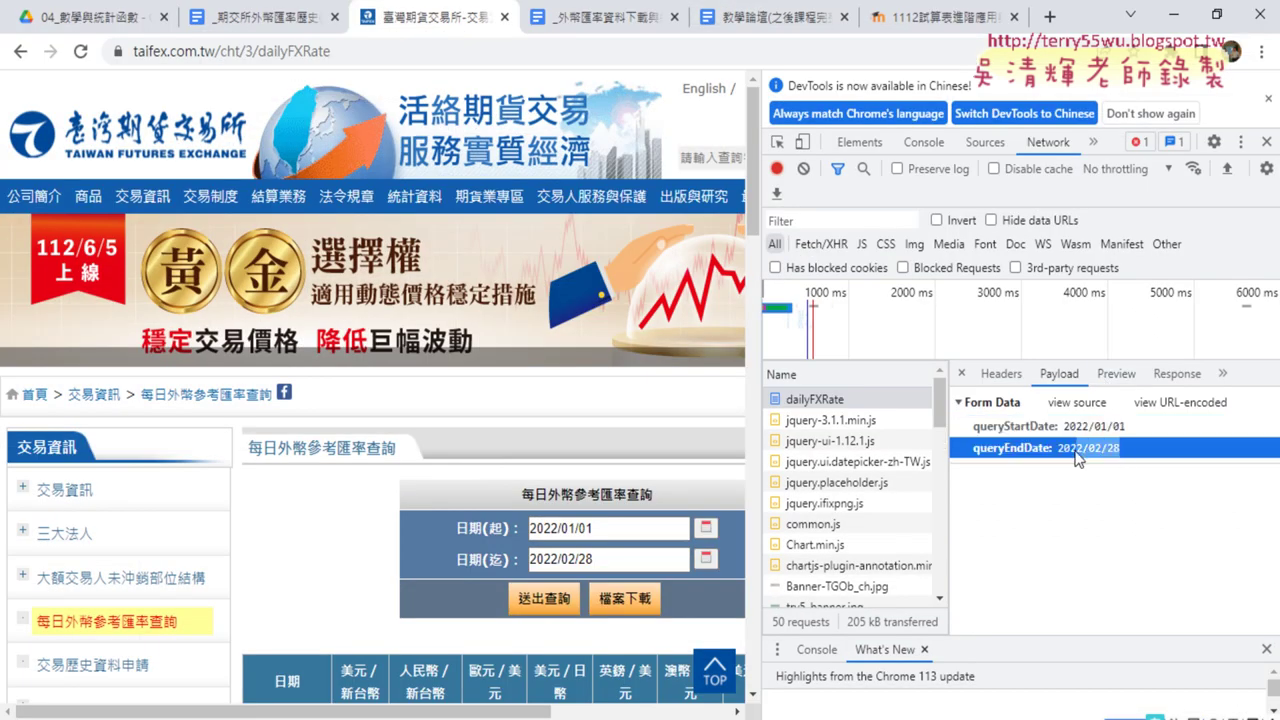
pyautogui.rightClick(1008, 448)
pyautogui.click(1010, 490)
pyautogui.click(1178, 15)
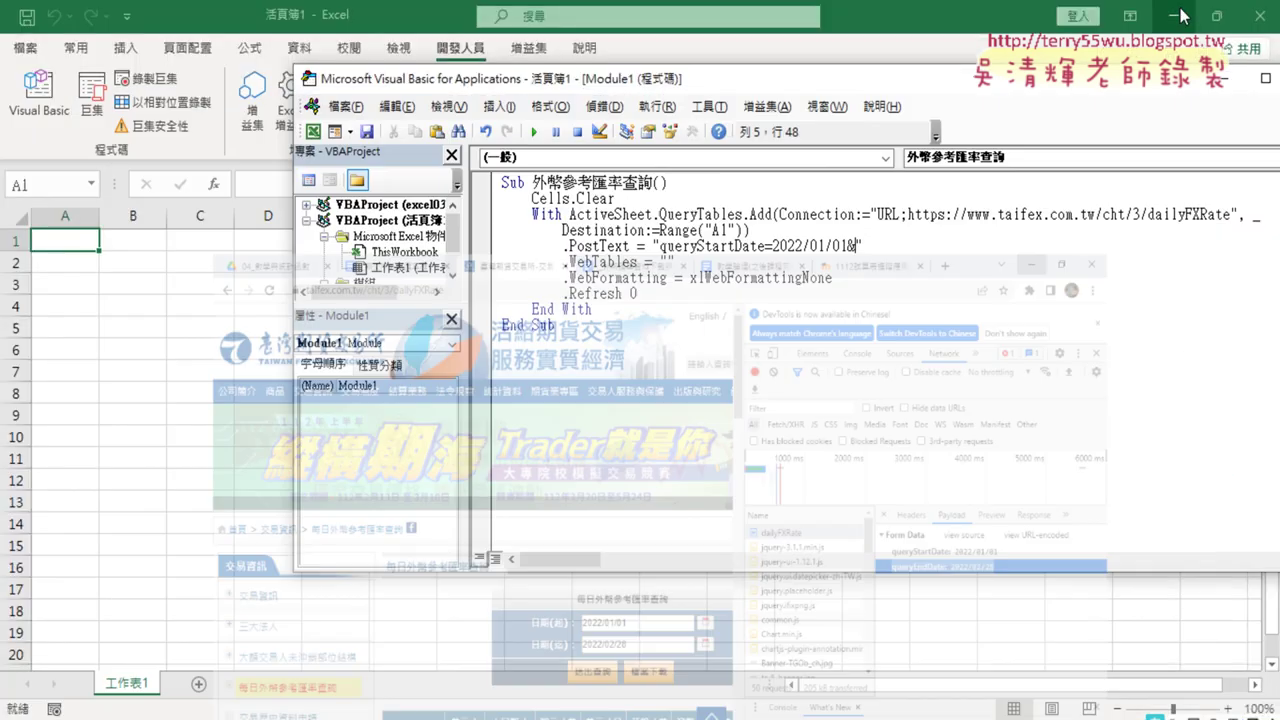
pyautogui.rightClick(855, 245)
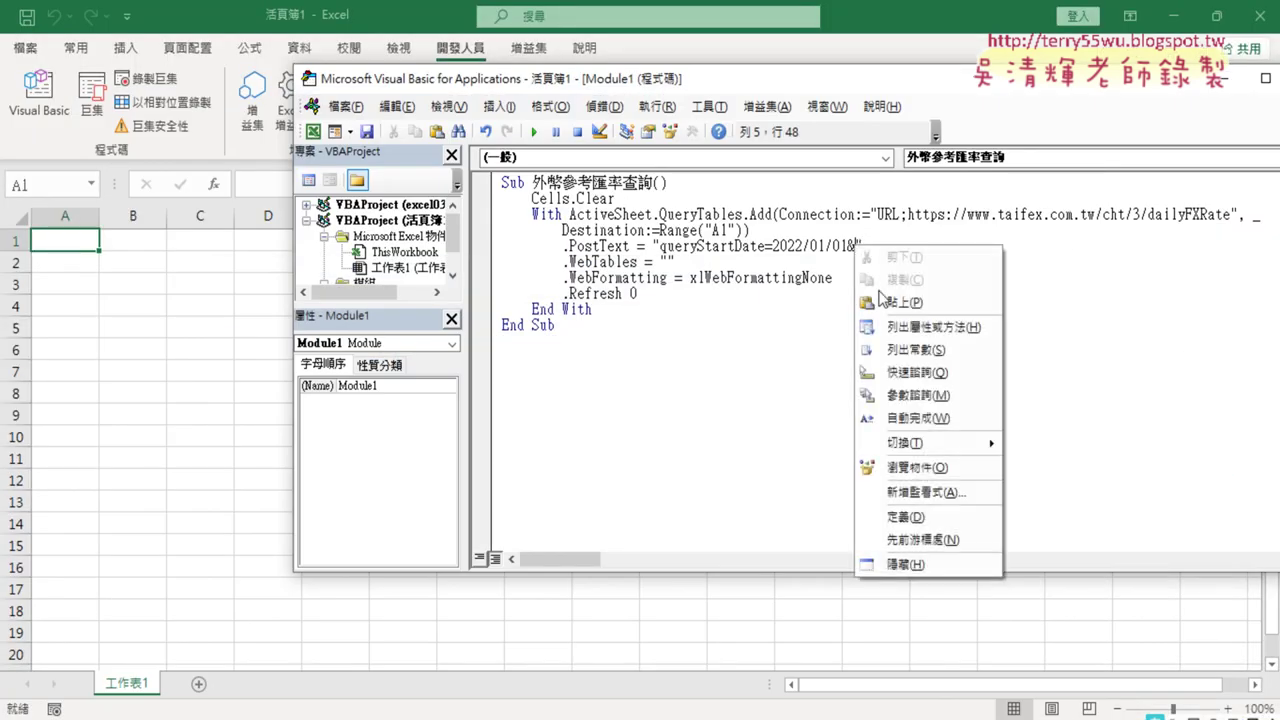
pyautogui.click(906, 300)
pyautogui.moveTo(959, 246); pyautogui.dragTo(945, 247)
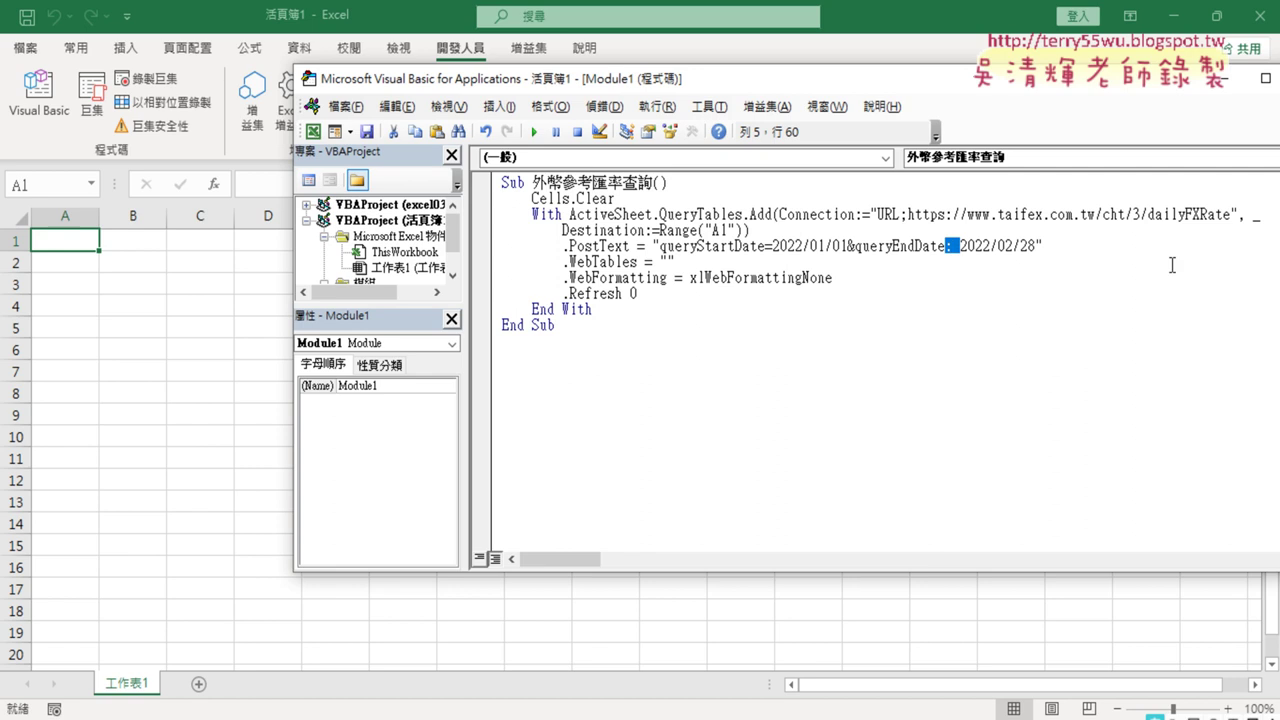
pyautogui.write('=')
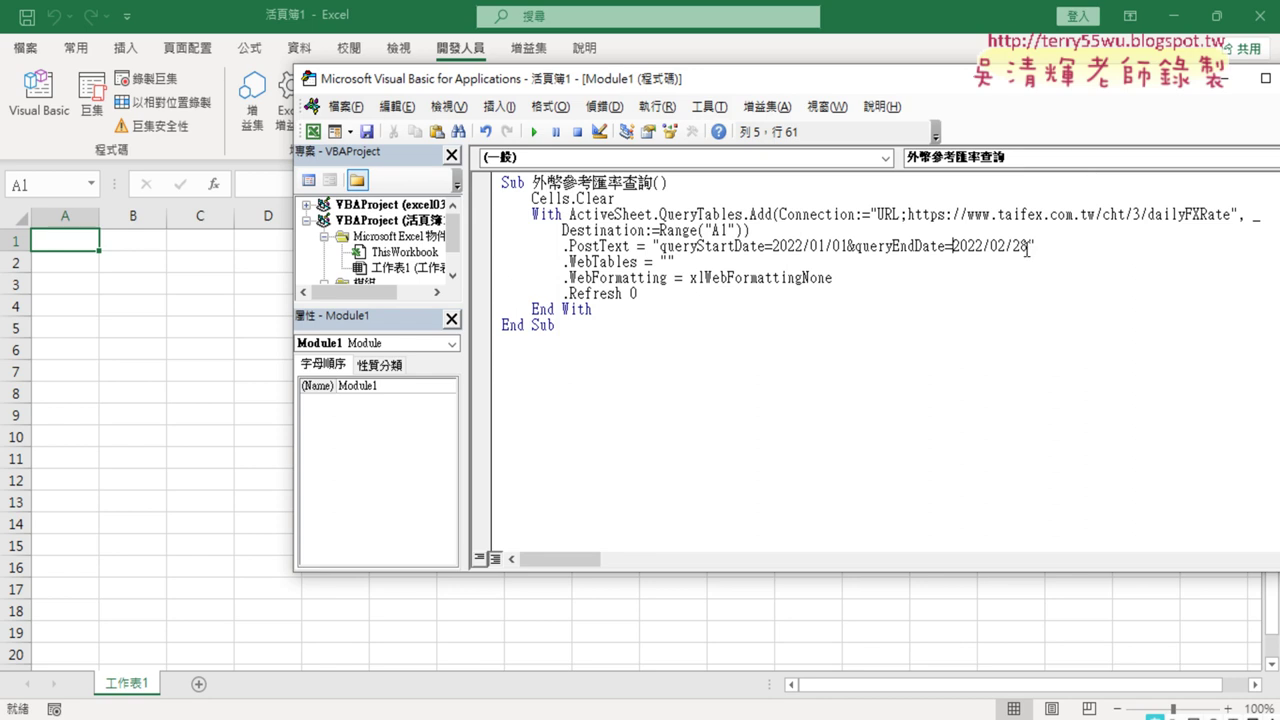
pyautogui.moveTo(1028, 247); pyautogui.dragTo(660, 247)
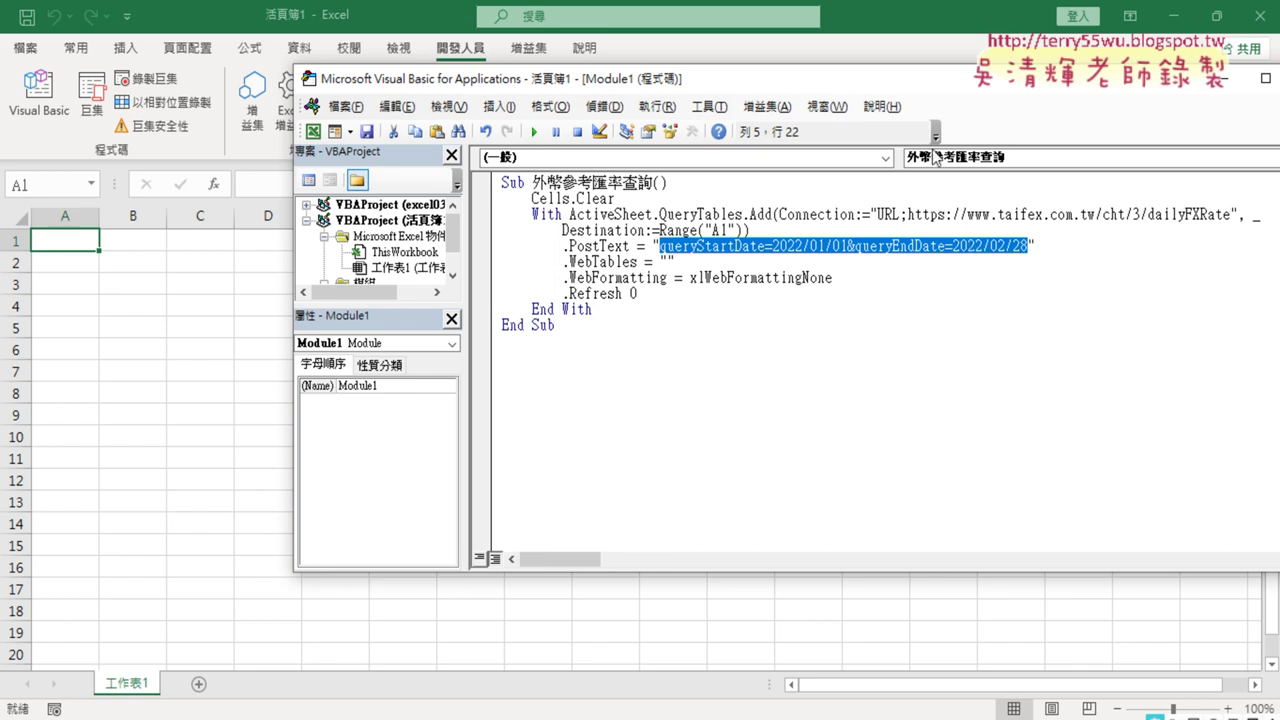
pyautogui.moveTo(568, 262); pyautogui.dragTo(640, 263)
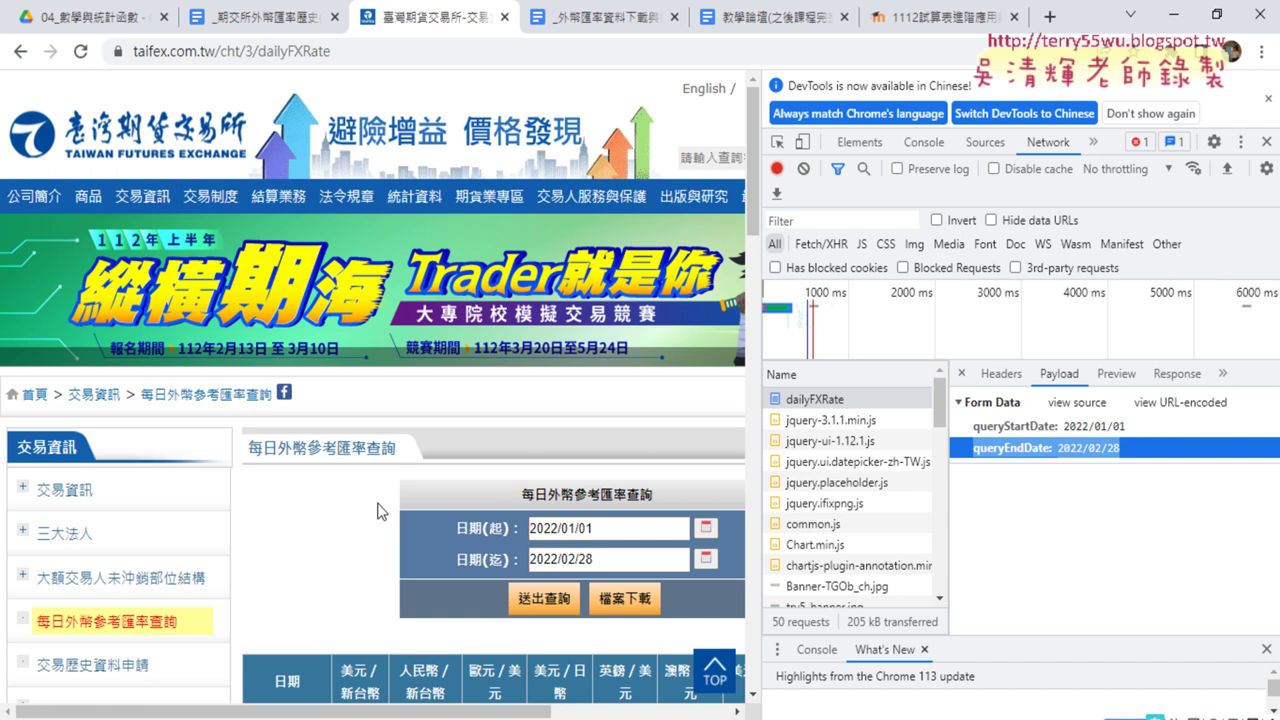
# Inspect the rate table's 日期 header cell in Chrome DevTools.
pyautogui.click(1266, 142)
pyautogui.scroll(-3, 1050, 400)
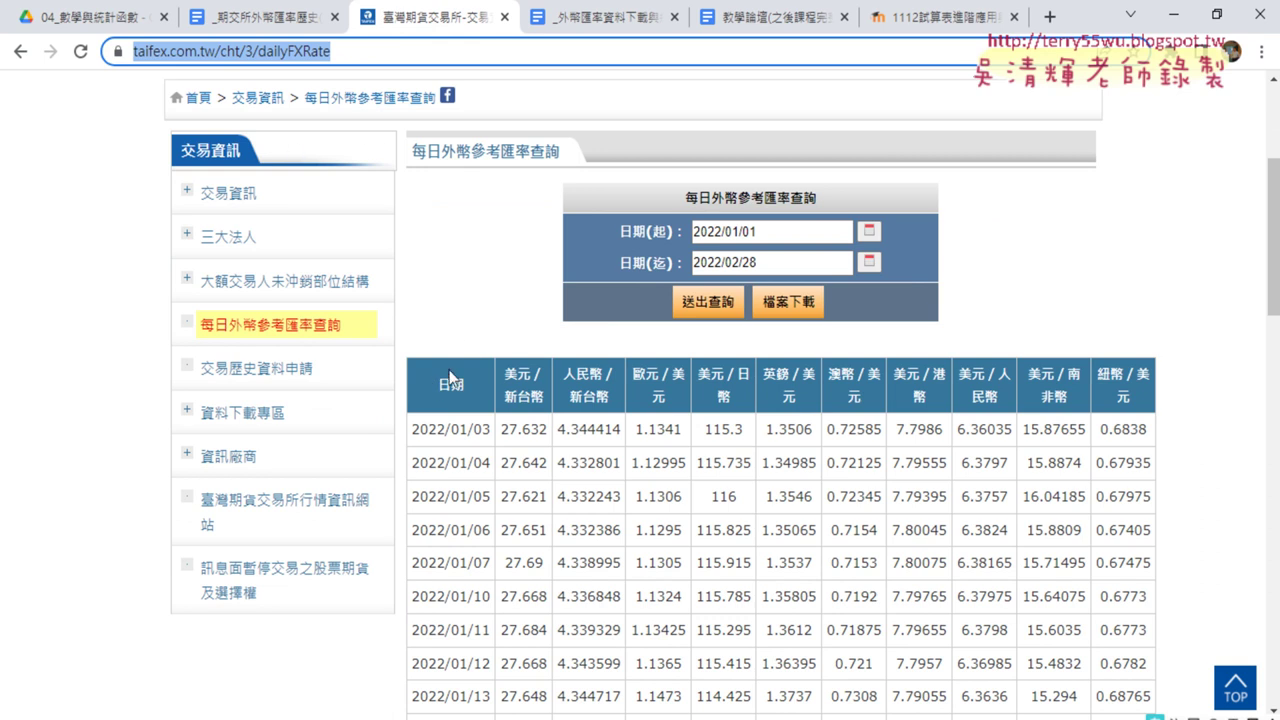
pyautogui.moveTo(440, 384); pyautogui.dragTo(466, 393)
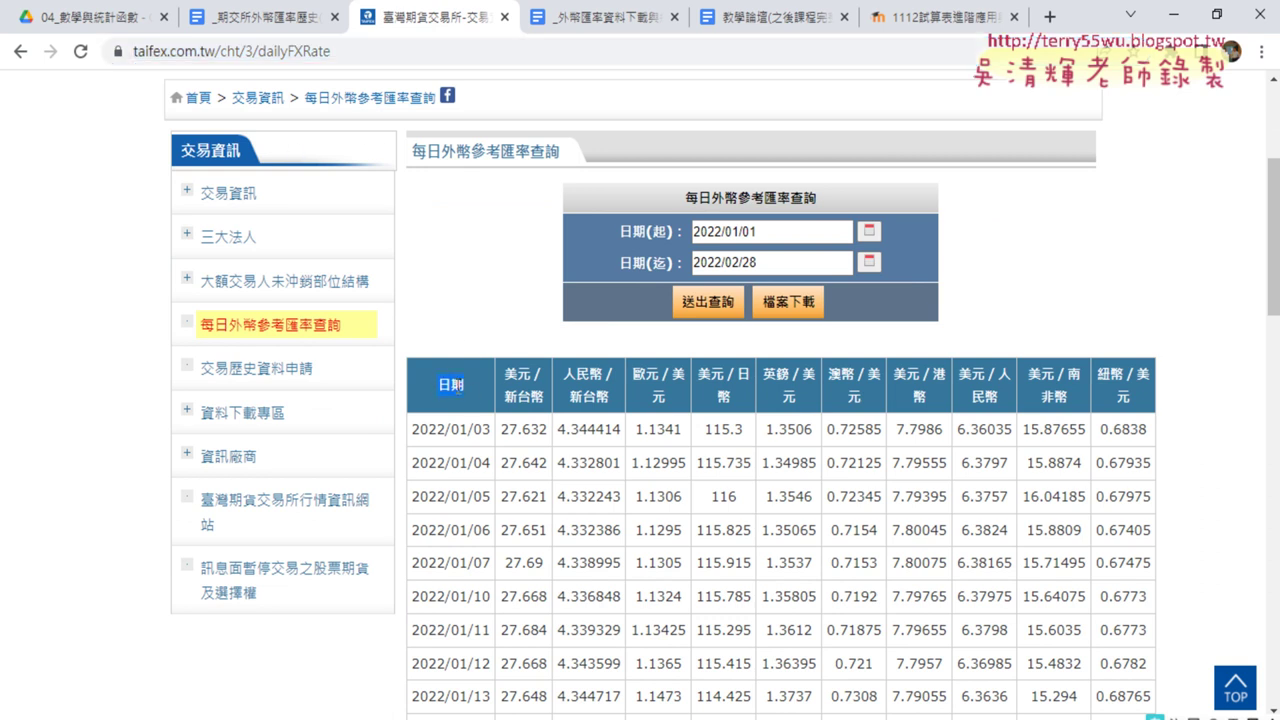
pyautogui.rightClick(456, 387)
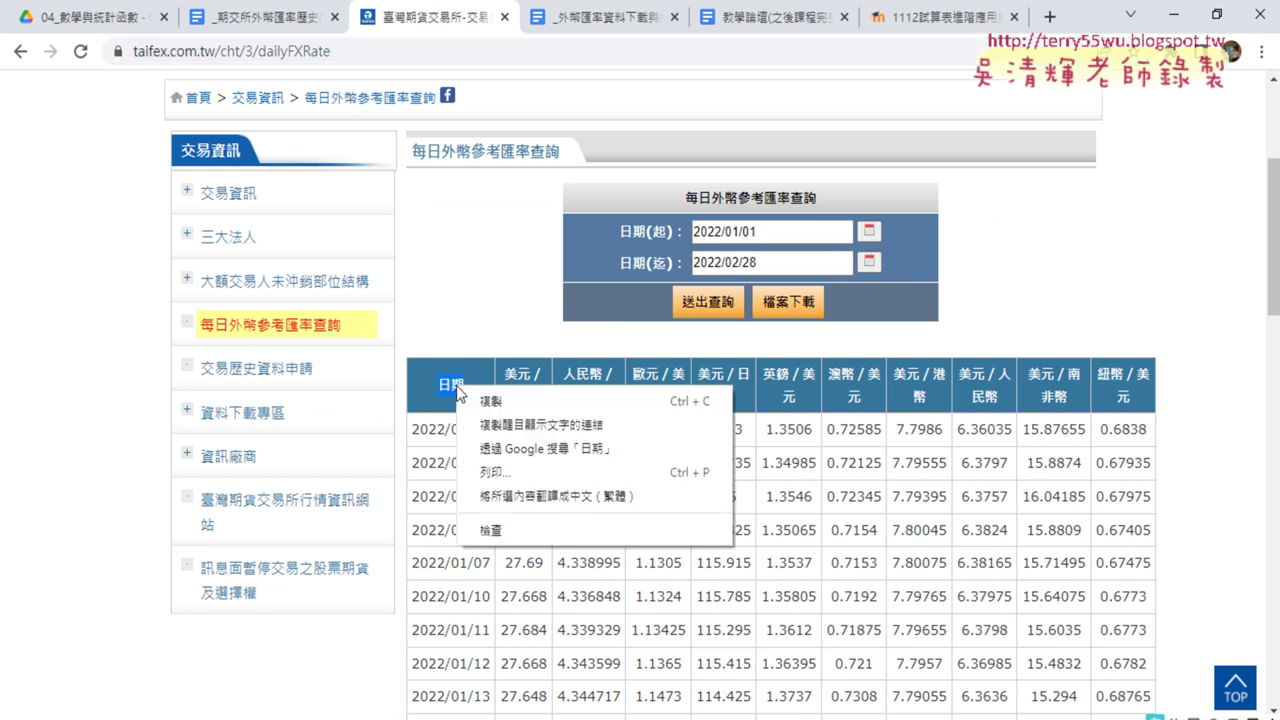
pyautogui.click(541, 529)
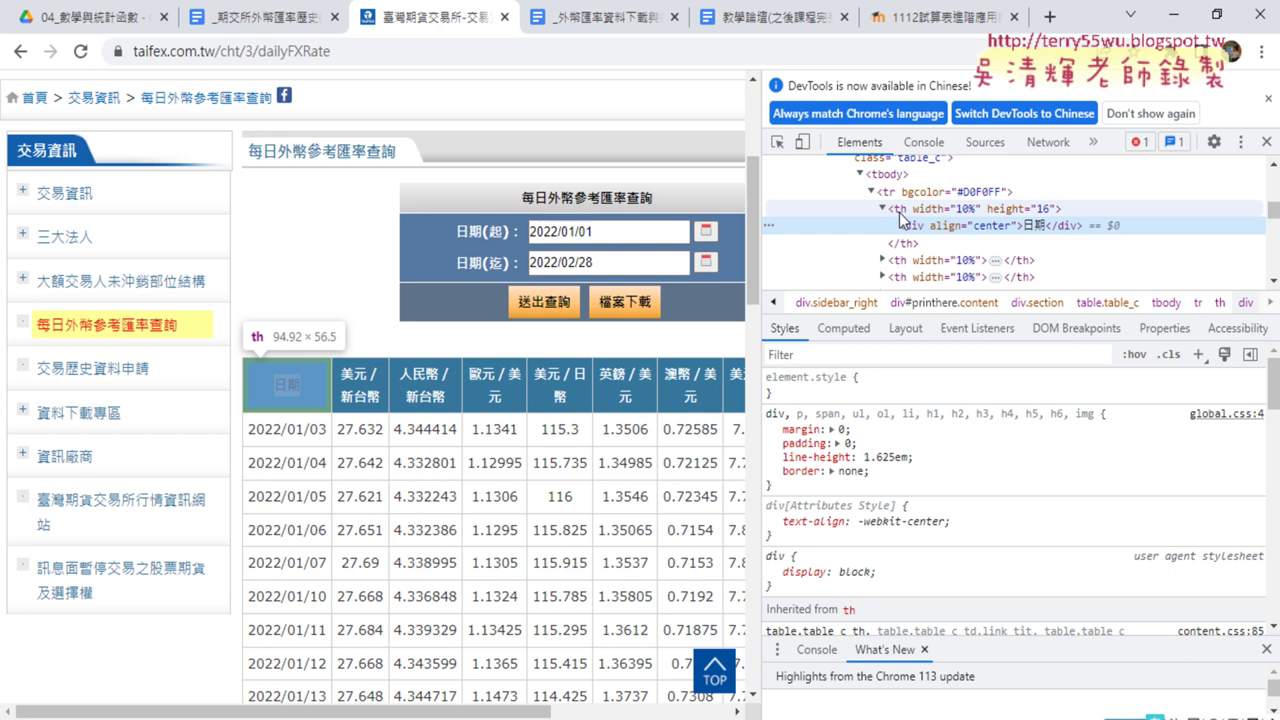
# Select the <table class="table_c"> node enclosing the 日期 header in the Elements tree.
pyautogui.scroll(1, 900, 220)
pyautogui.scroll(-1, 910, 230)
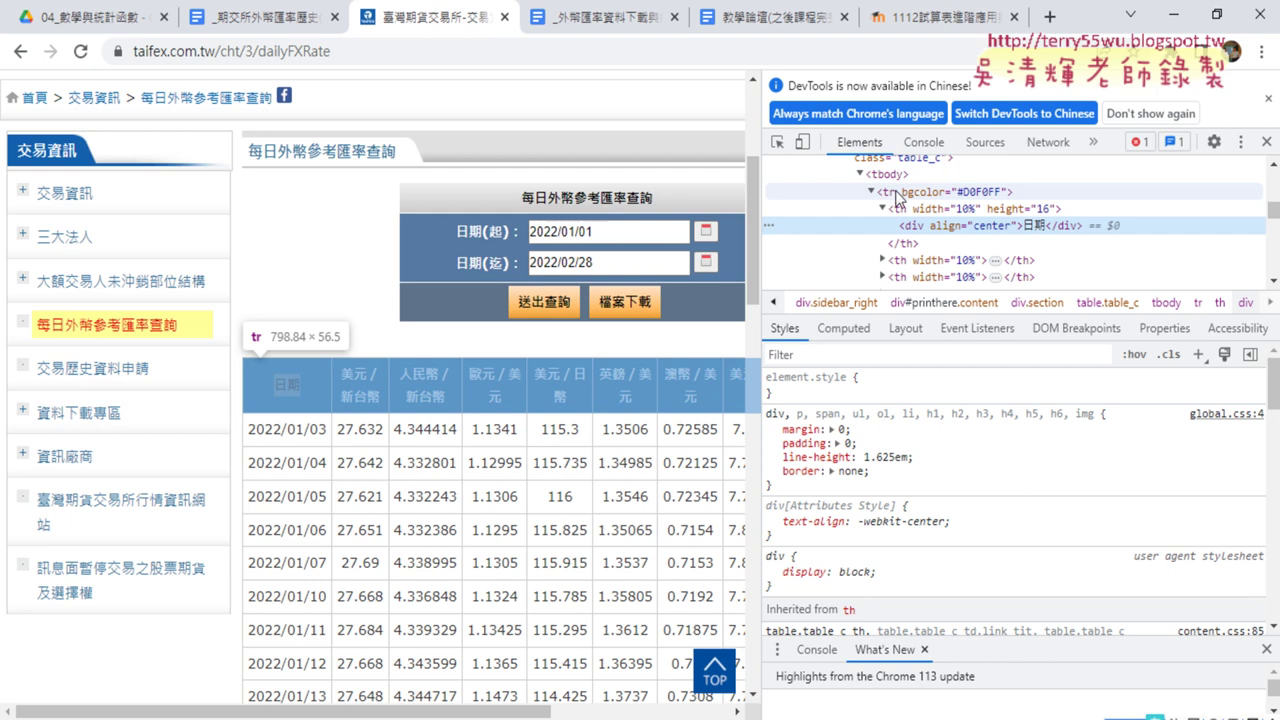
pyautogui.click(1274, 162)
pyautogui.click(1274, 162)
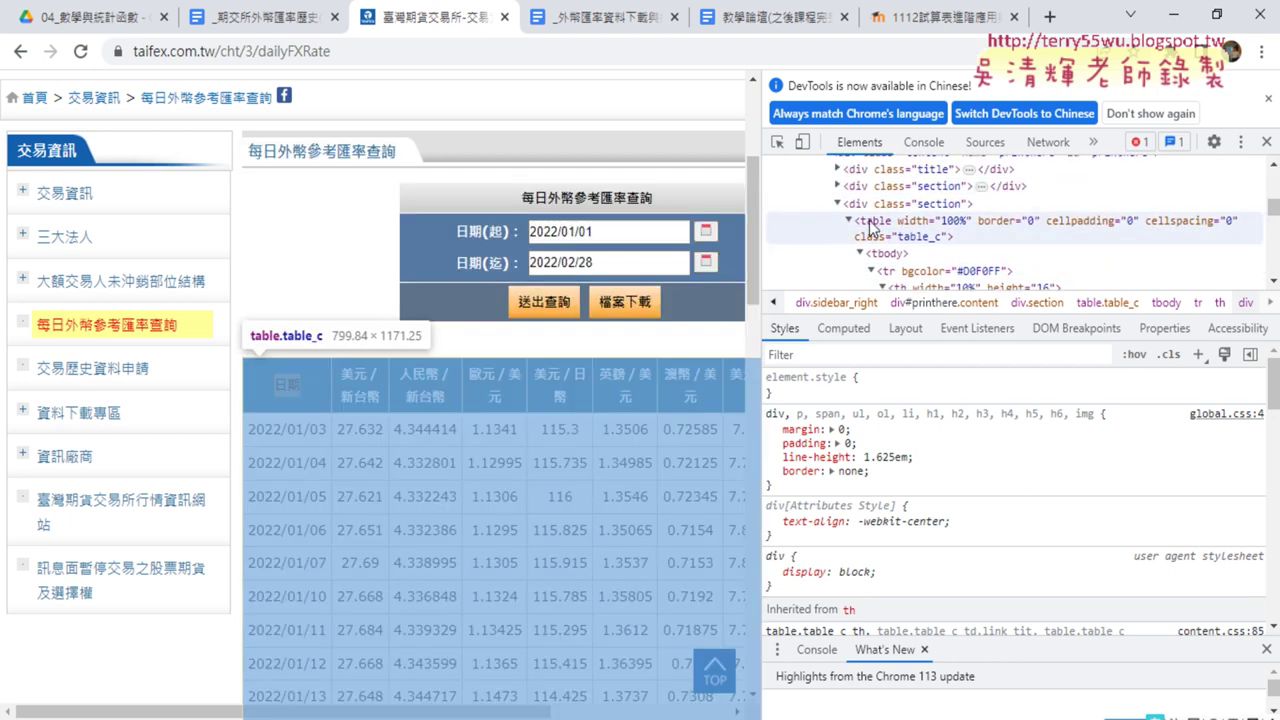
pyautogui.click(873, 226)
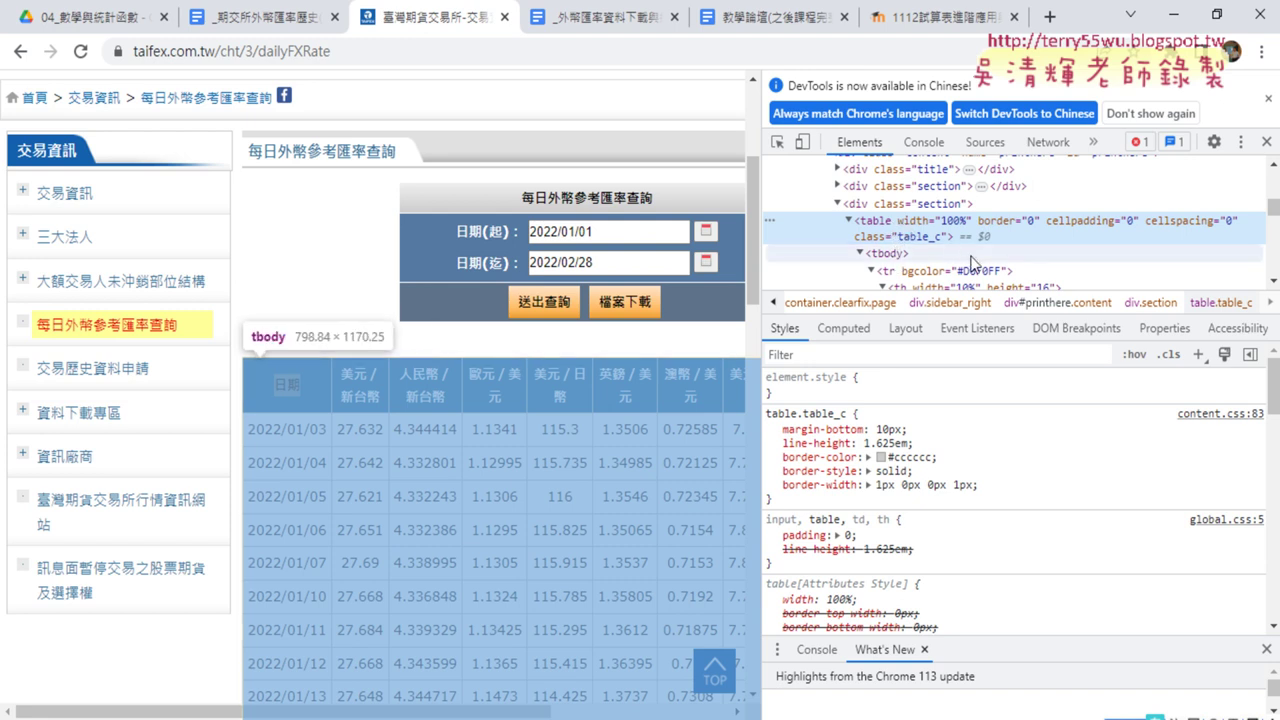
# Search the Elements panel for '<table', finding 8 matches.
pyautogui.hotkey('ctrl', 'f')
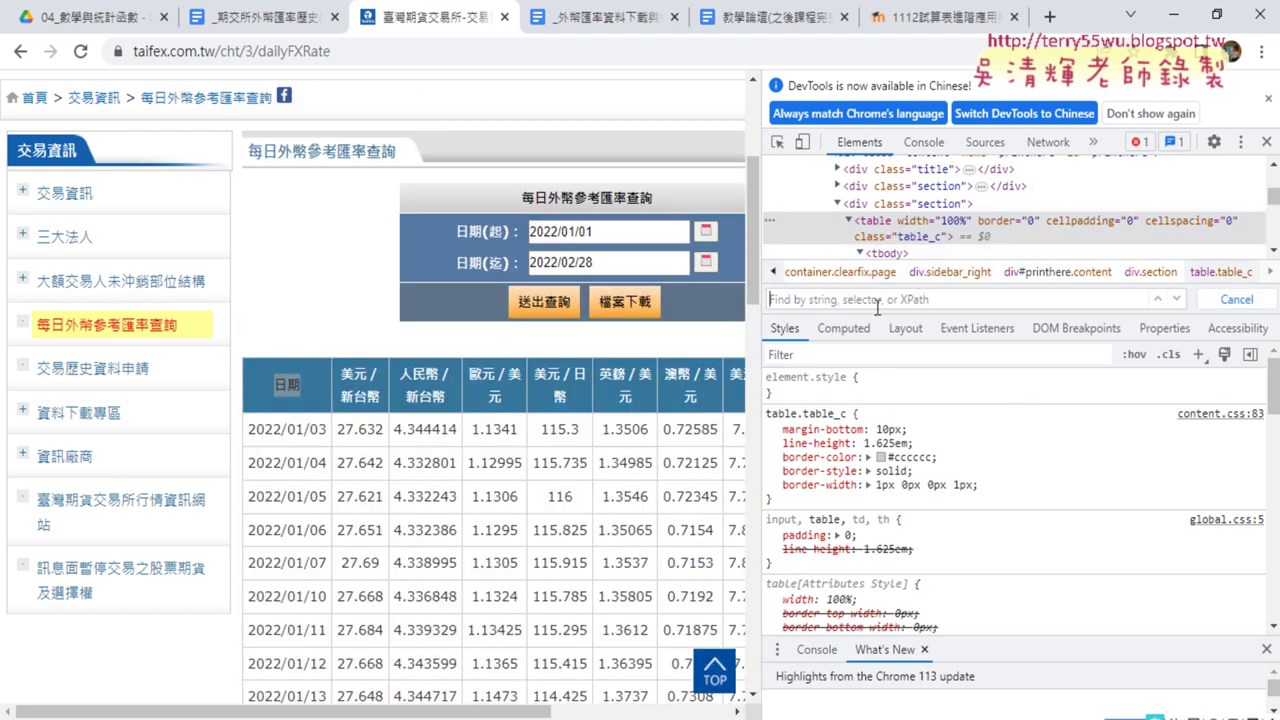
pyautogui.write(',')
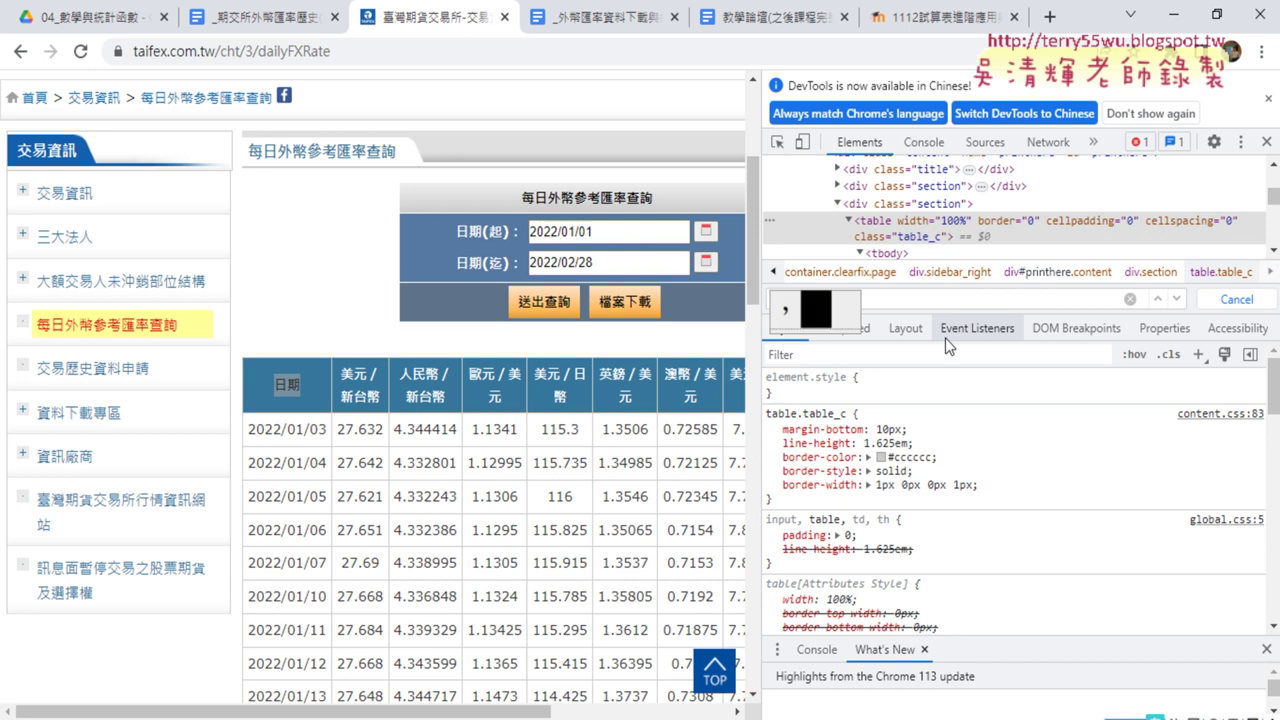
pyautogui.press('Return')
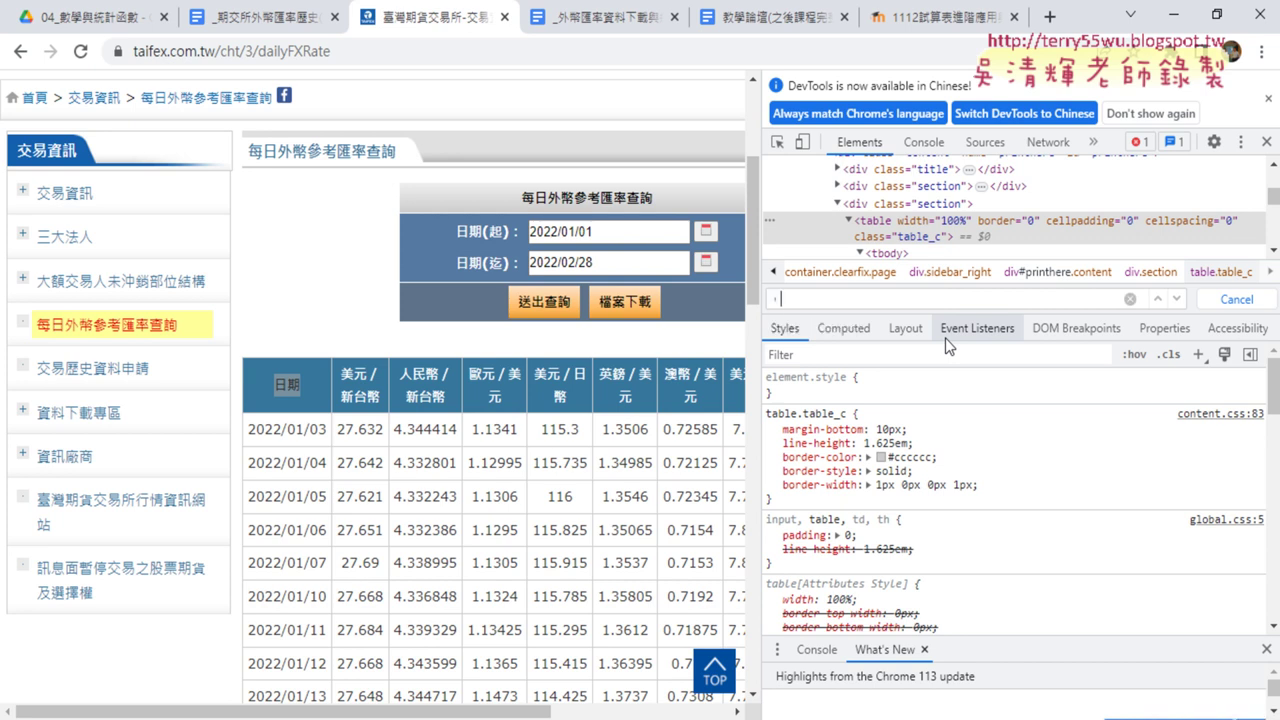
pyautogui.write('<')
pyautogui.press('BackSpace')
pyautogui.press('BackSpace')
pyautogui.write('<')
pyautogui.write('tab')
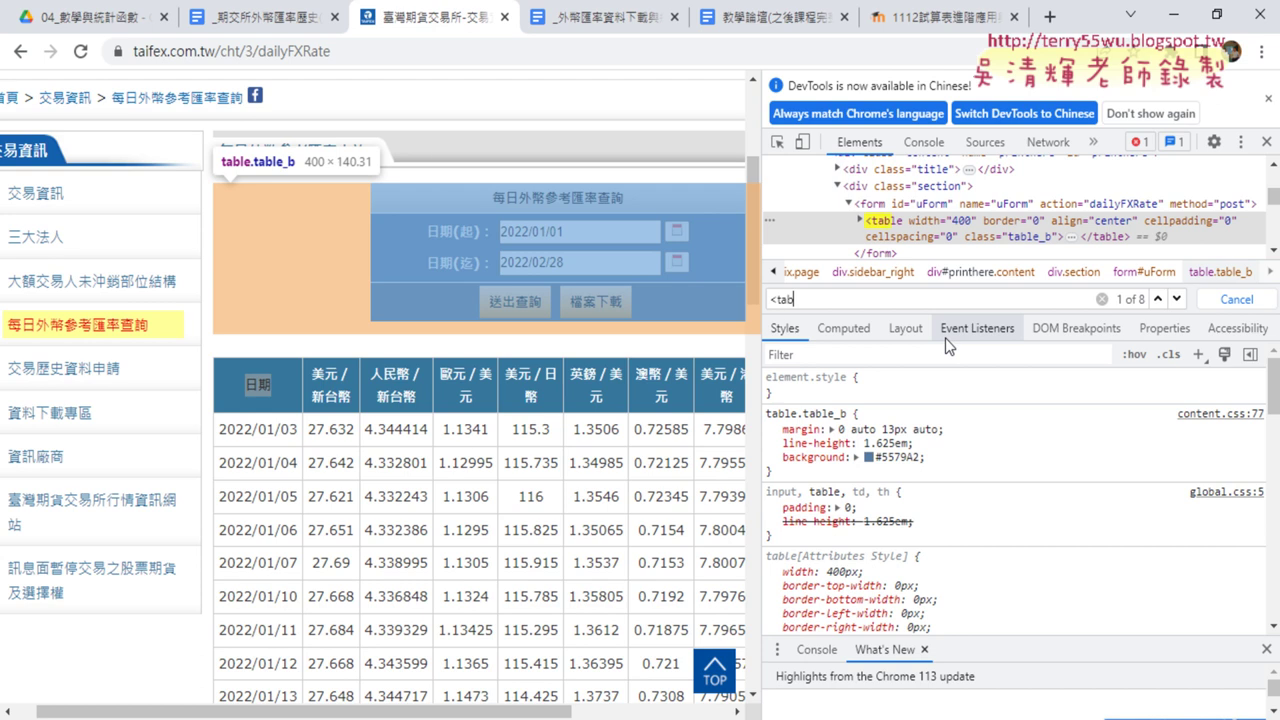
pyautogui.write('le')
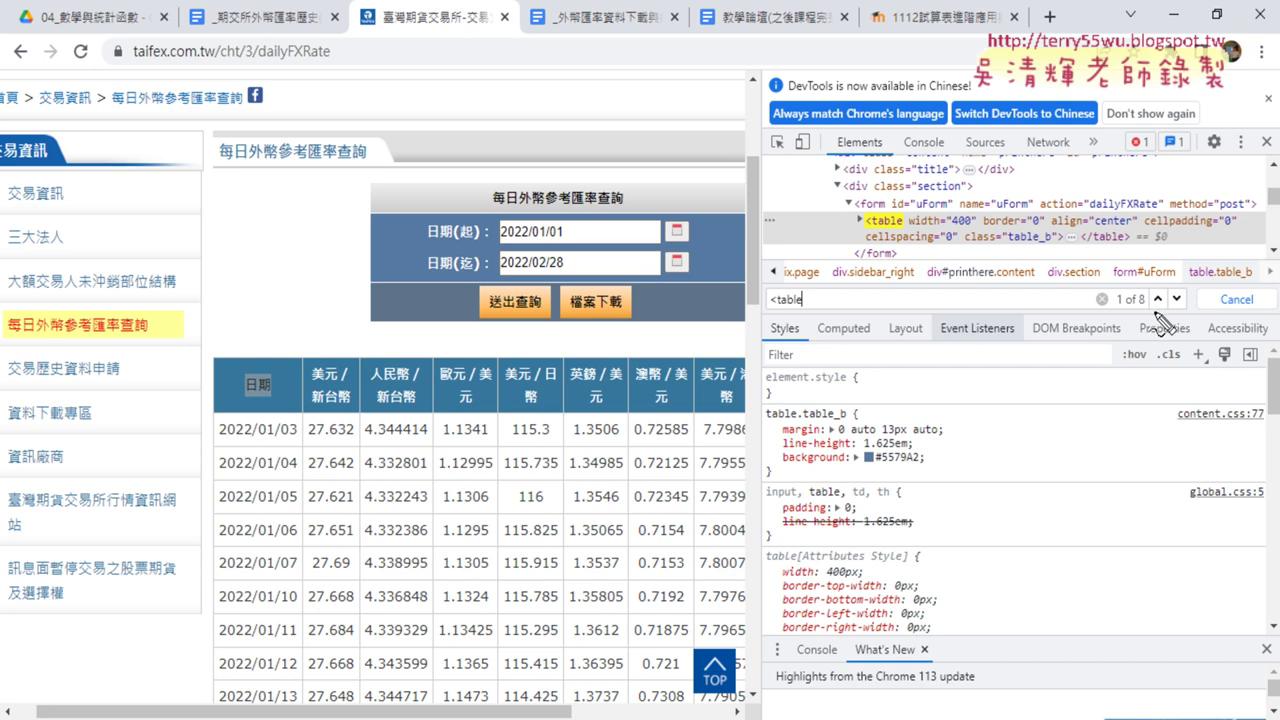
pyautogui.moveTo(1134, 303); pyautogui.dragTo(1140, 286)
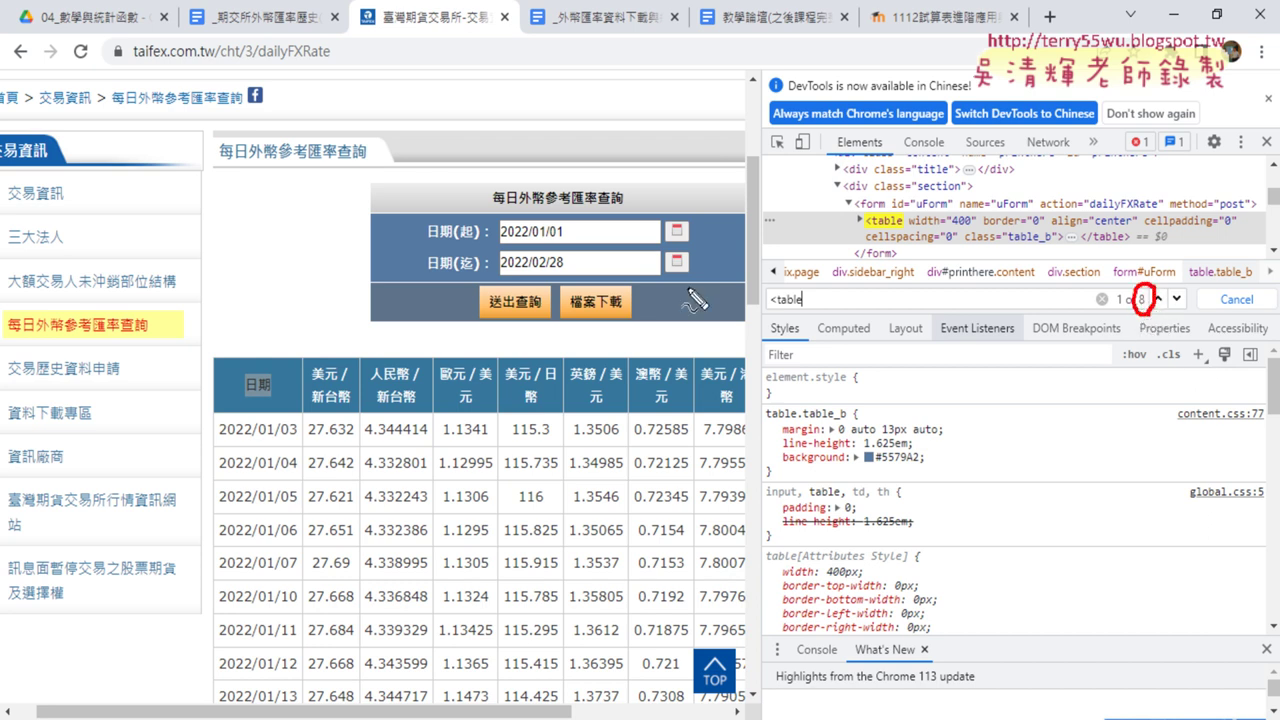
pyautogui.moveTo(896, 232); pyautogui.dragTo(908, 222)
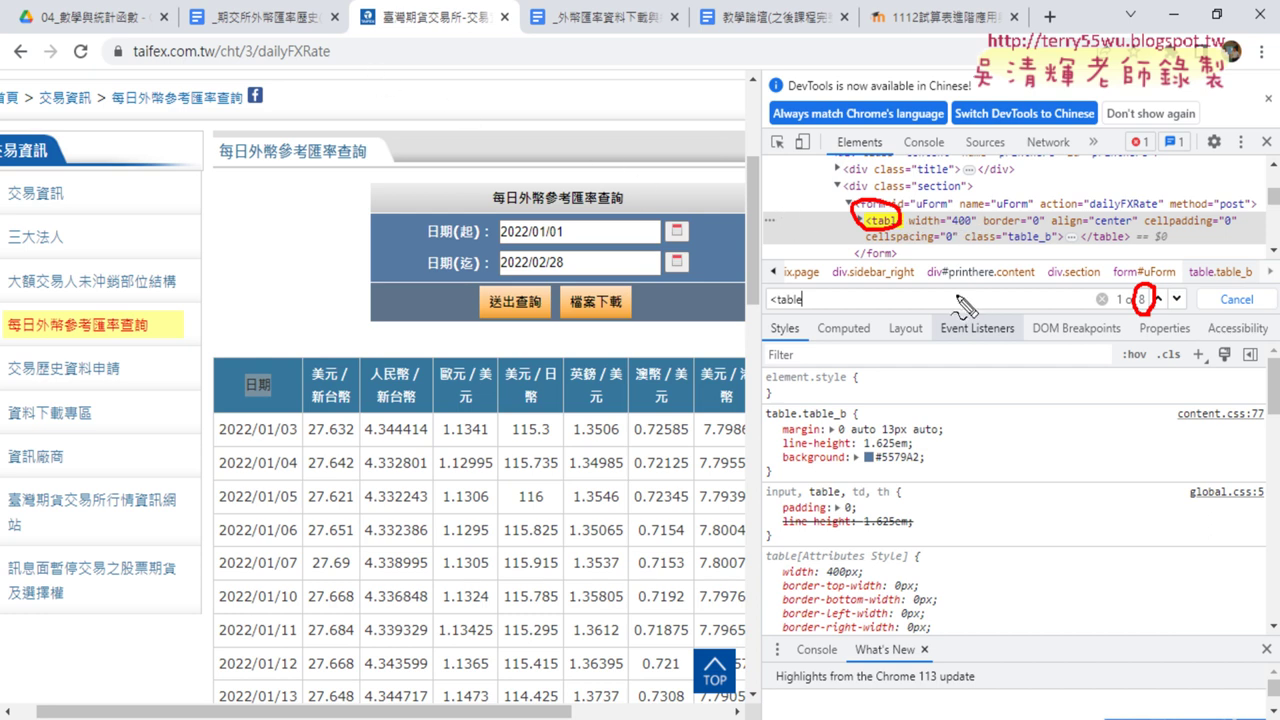
pyautogui.press('Escape')
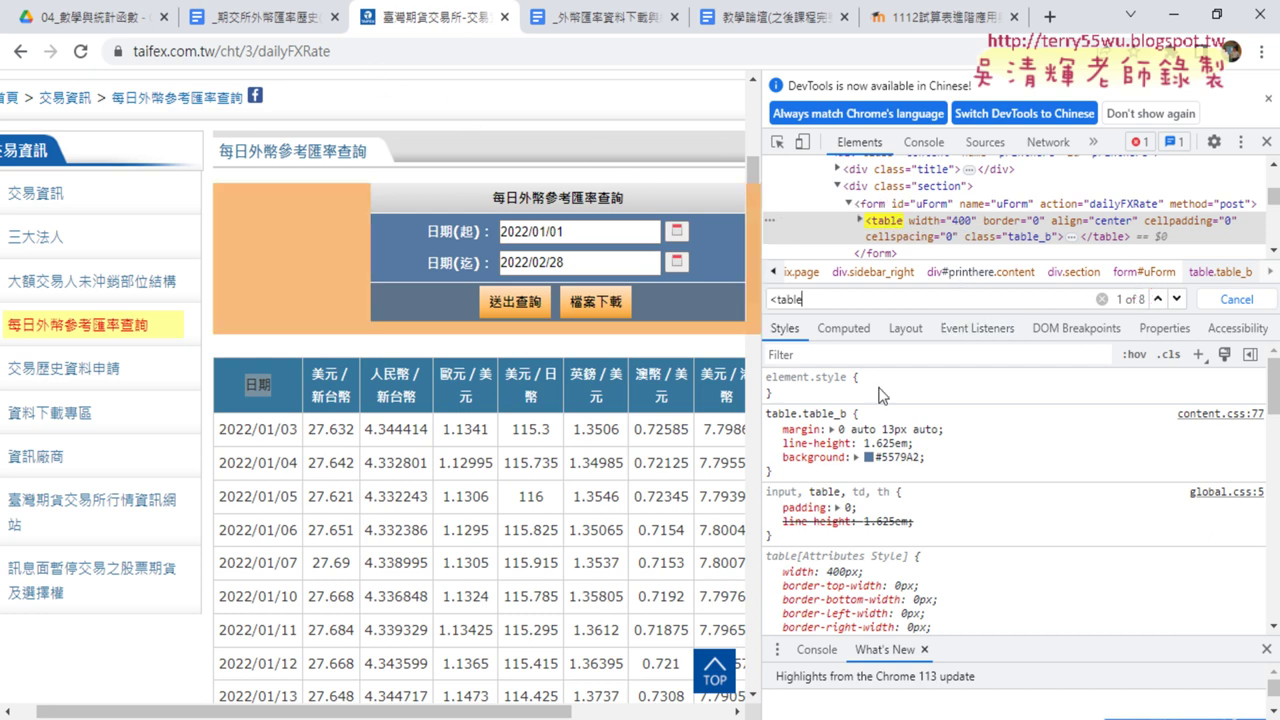
# Step through the table matches to confirm table_c is match 3 of 8.
pyautogui.moveTo(840, 300); pyautogui.dragTo(750, 304)
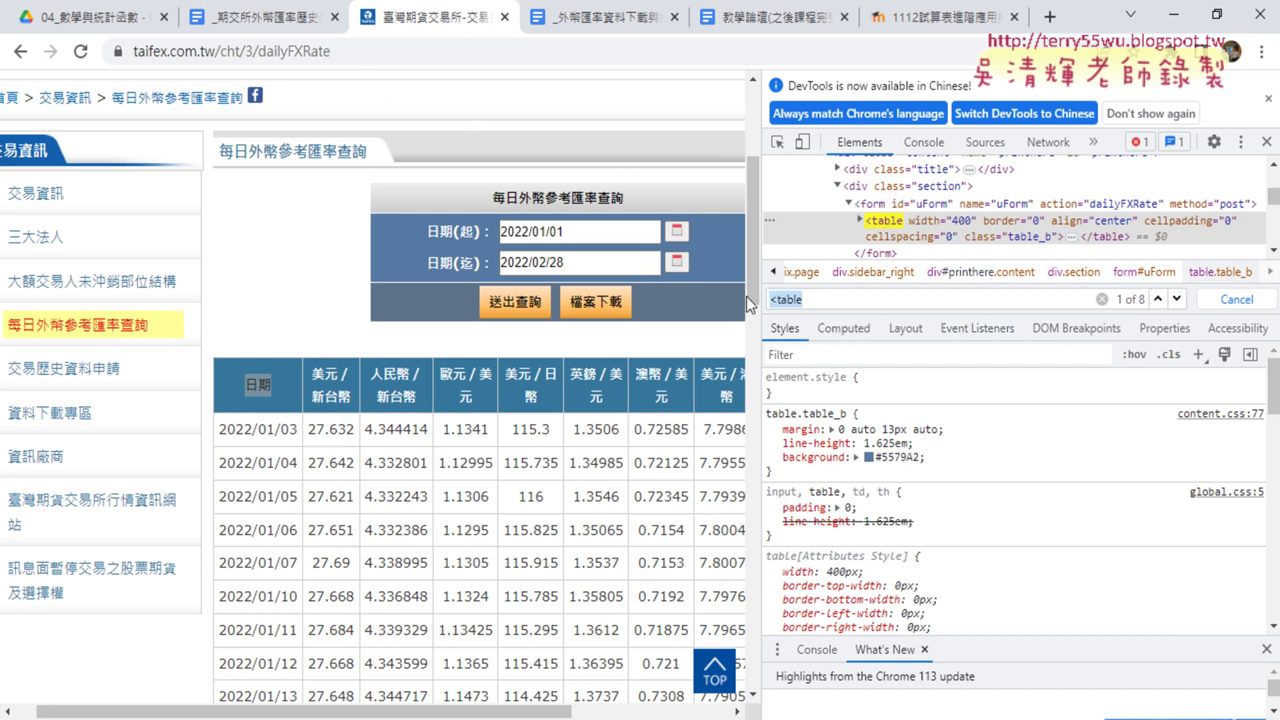
pyautogui.click(1177, 300)
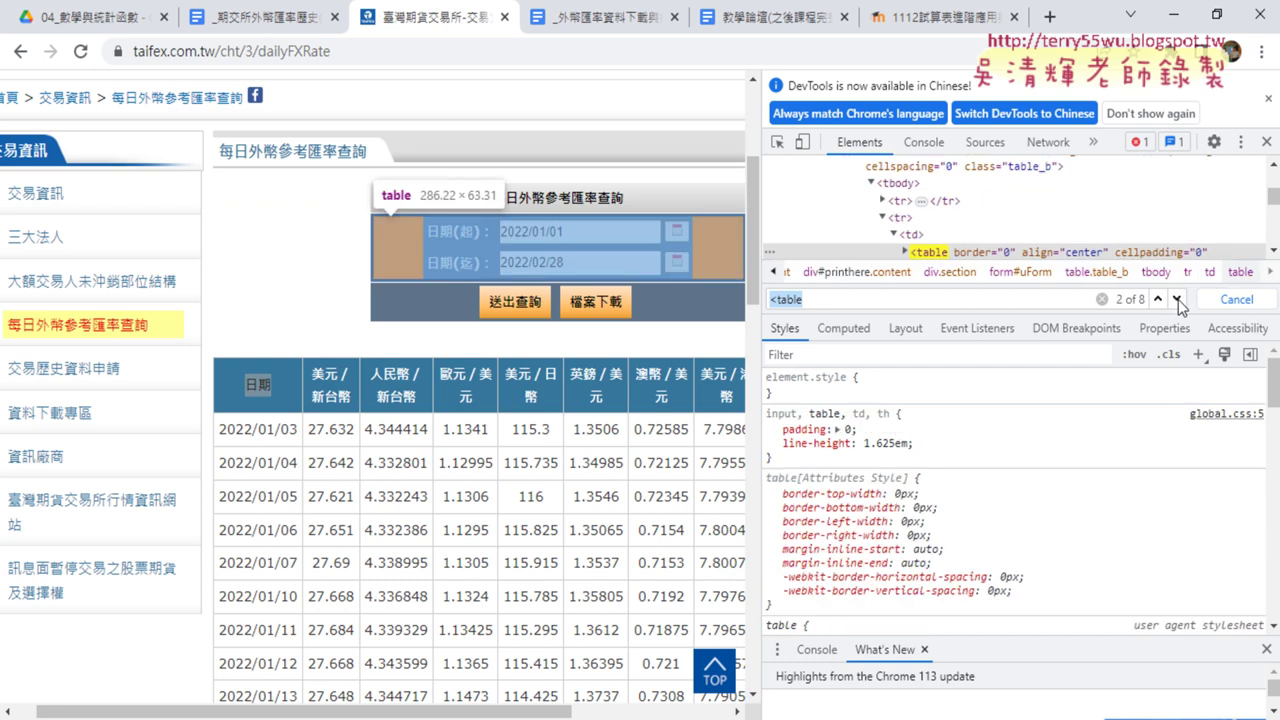
pyautogui.click(1177, 300)
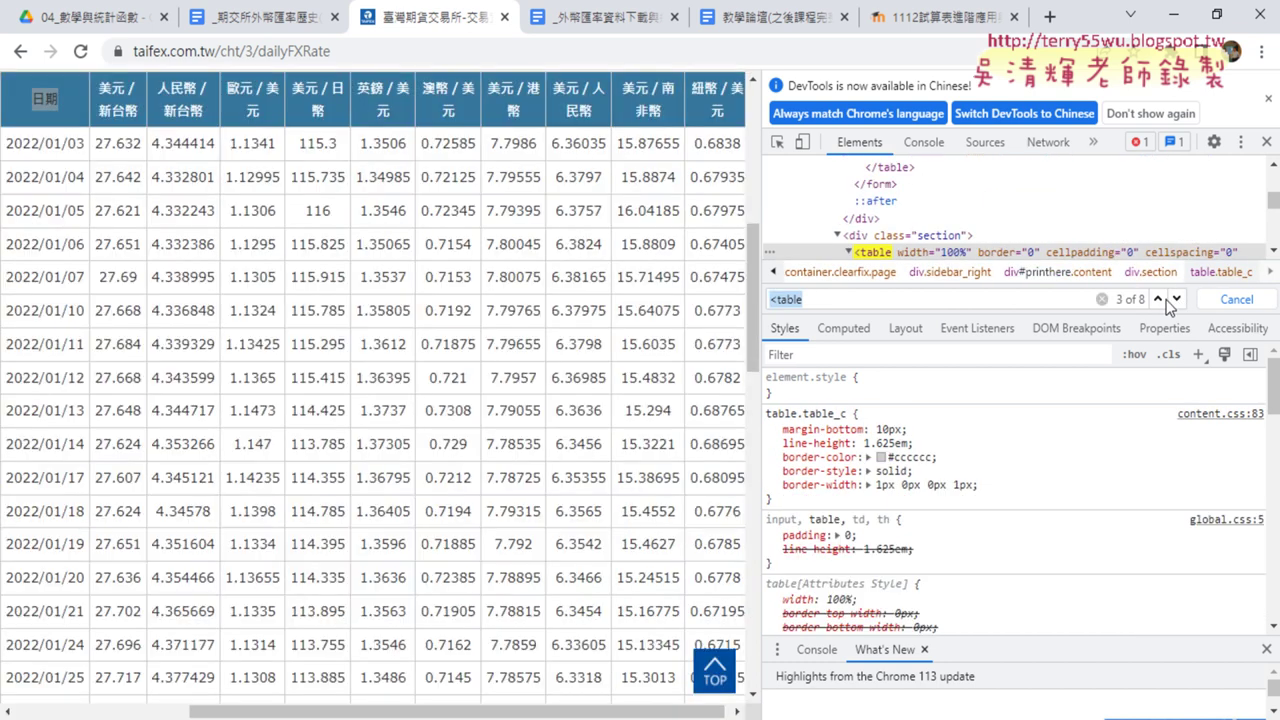
pyautogui.click(1158, 299)
pyautogui.click(1178, 300)
# Set .WebTables to "3" and run the macro, filling the sheet with rates from 2022/1/3.
pyautogui.click(1166, 24)
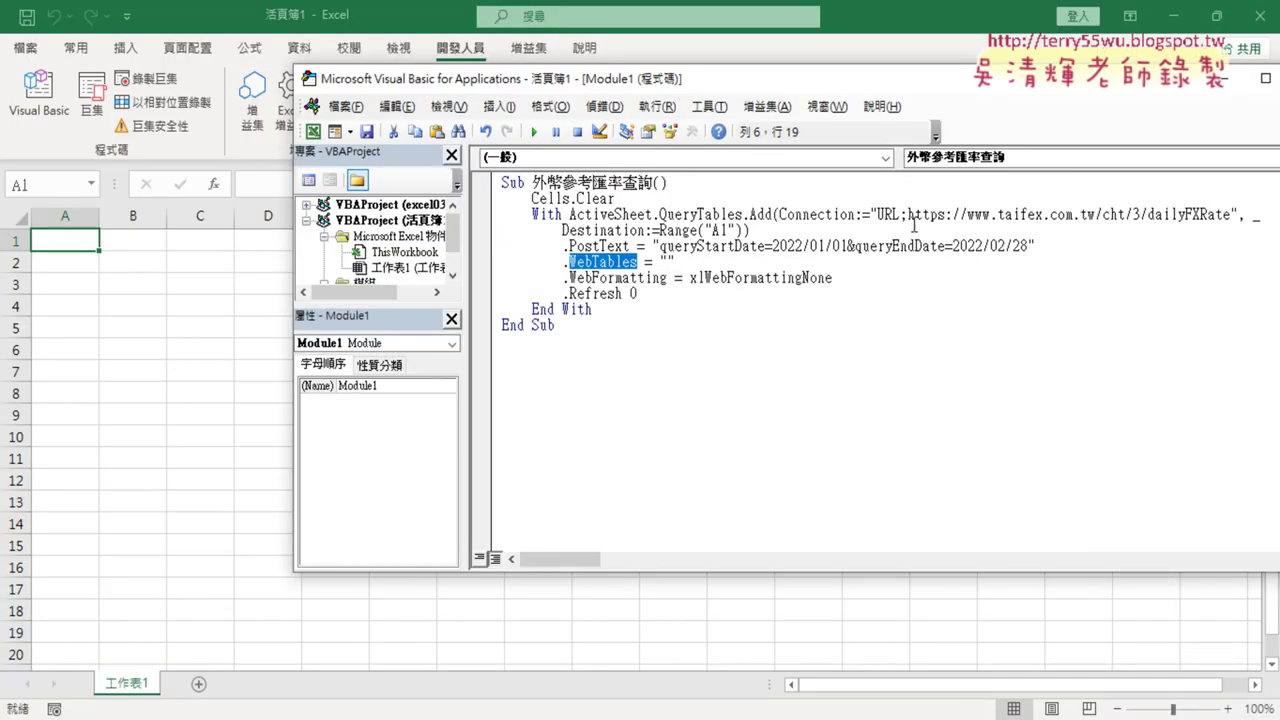
pyautogui.click(642, 278)
pyautogui.click(670, 262)
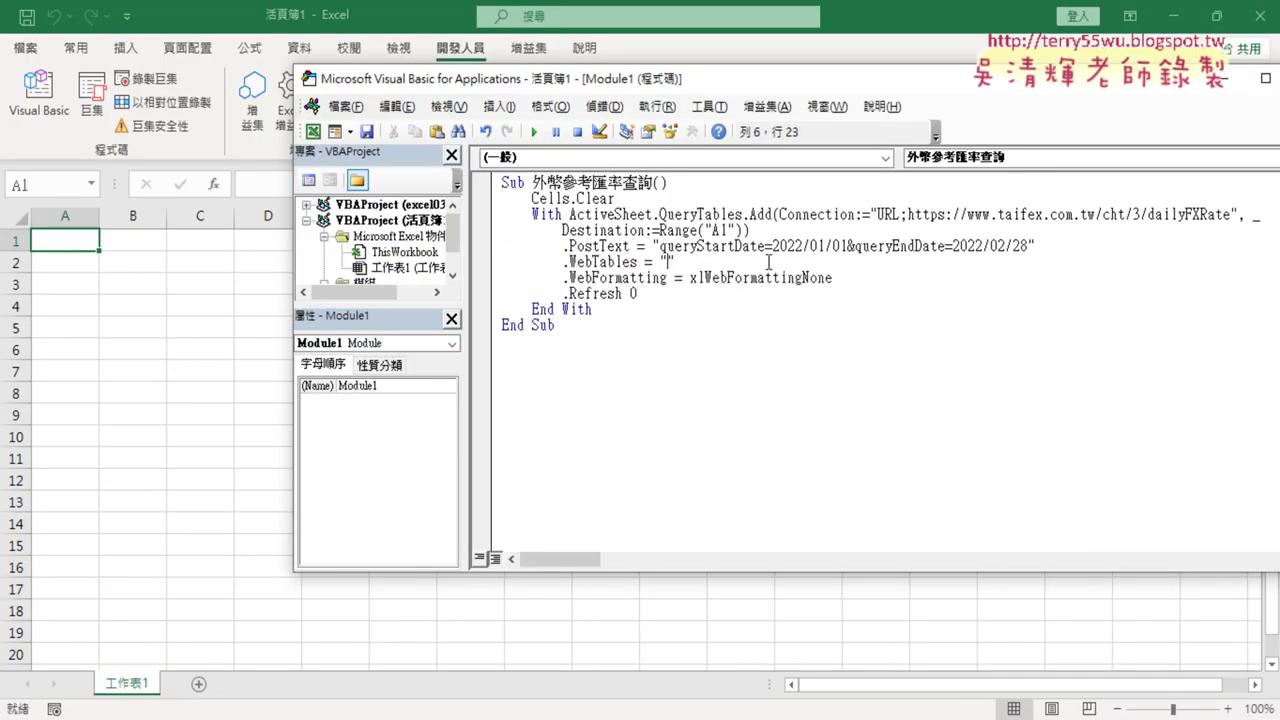
pyautogui.write('3')
pyautogui.click(1004, 207)
pyautogui.click(954, 243)
pyautogui.click(668, 262)
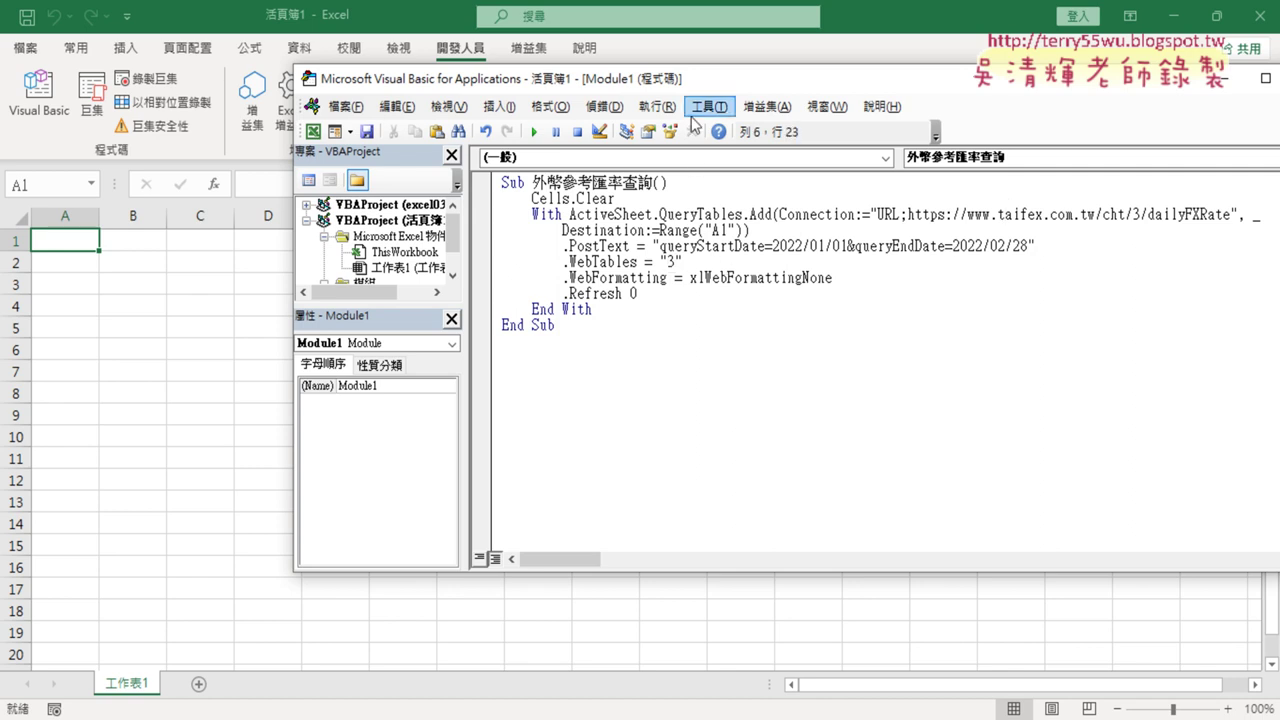
pyautogui.moveTo(650, 78); pyautogui.dragTo(848, 86)
pyautogui.click(733, 140)
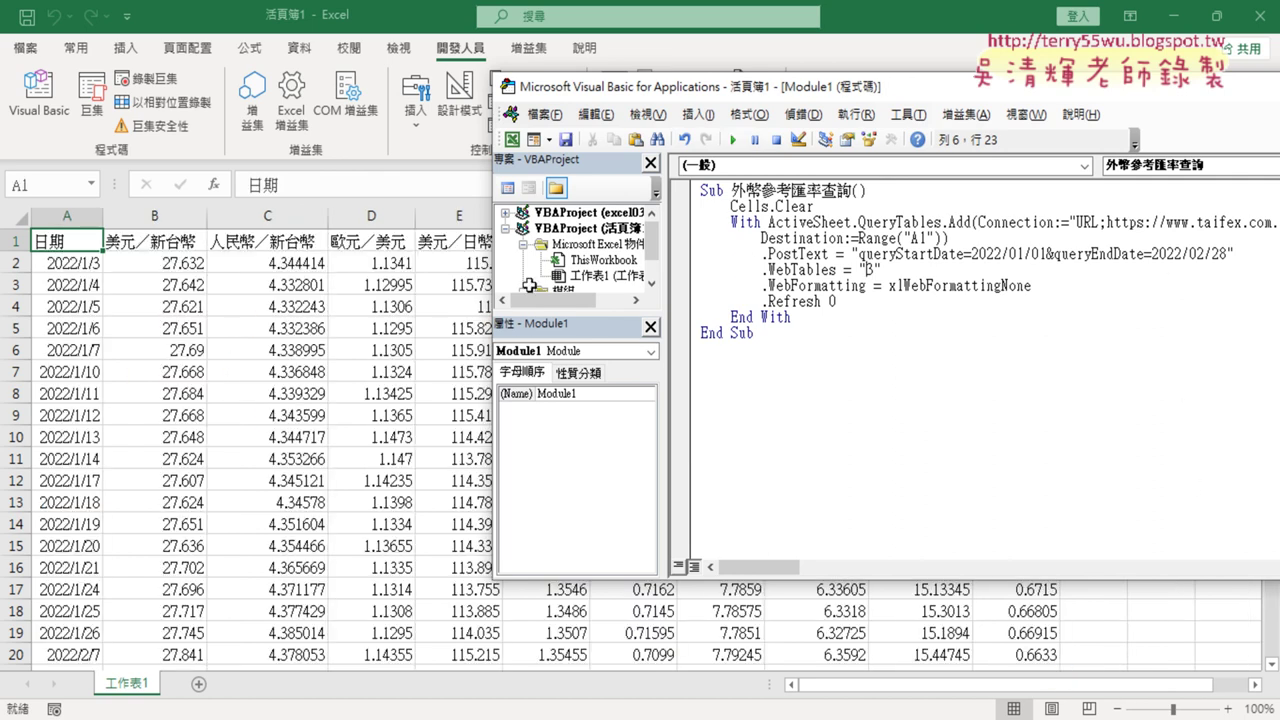
# Check the last row of imported January–February data on the sheet, then return to the code.
pyautogui.hotkey('alt', 'F11')
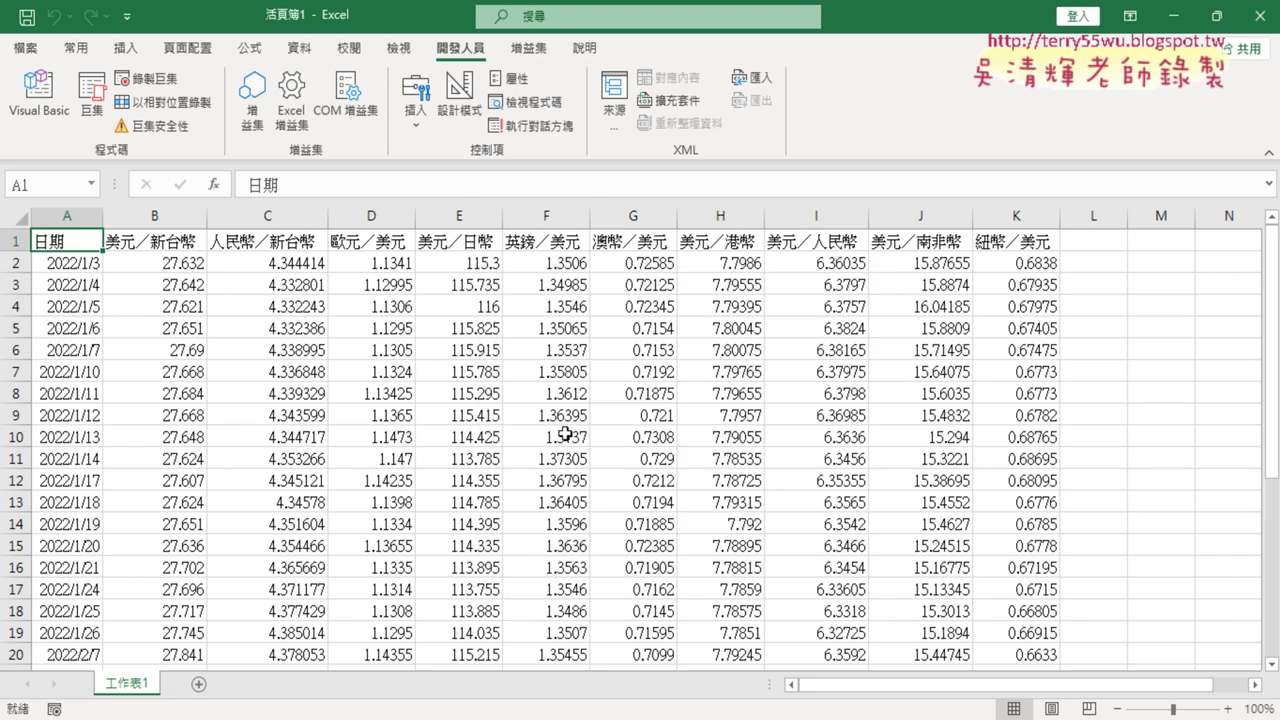
pyautogui.hotkey('ctrl', 'Down')
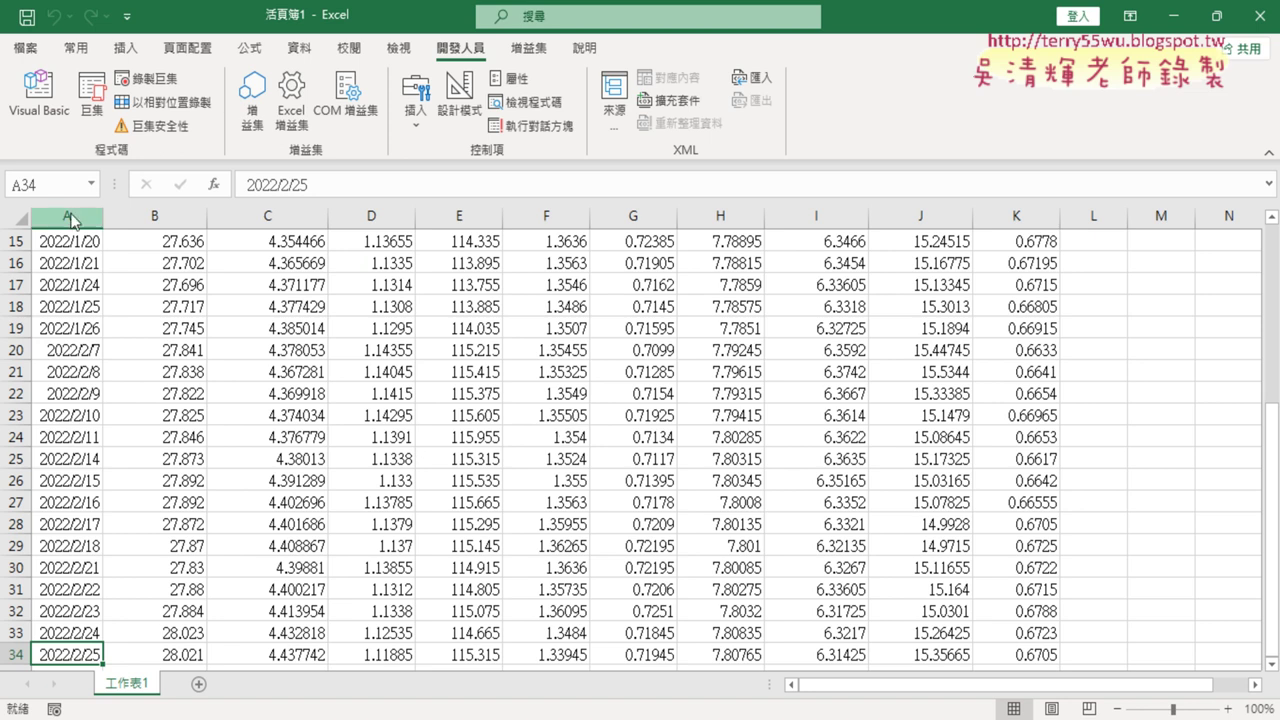
pyautogui.click(38, 95)
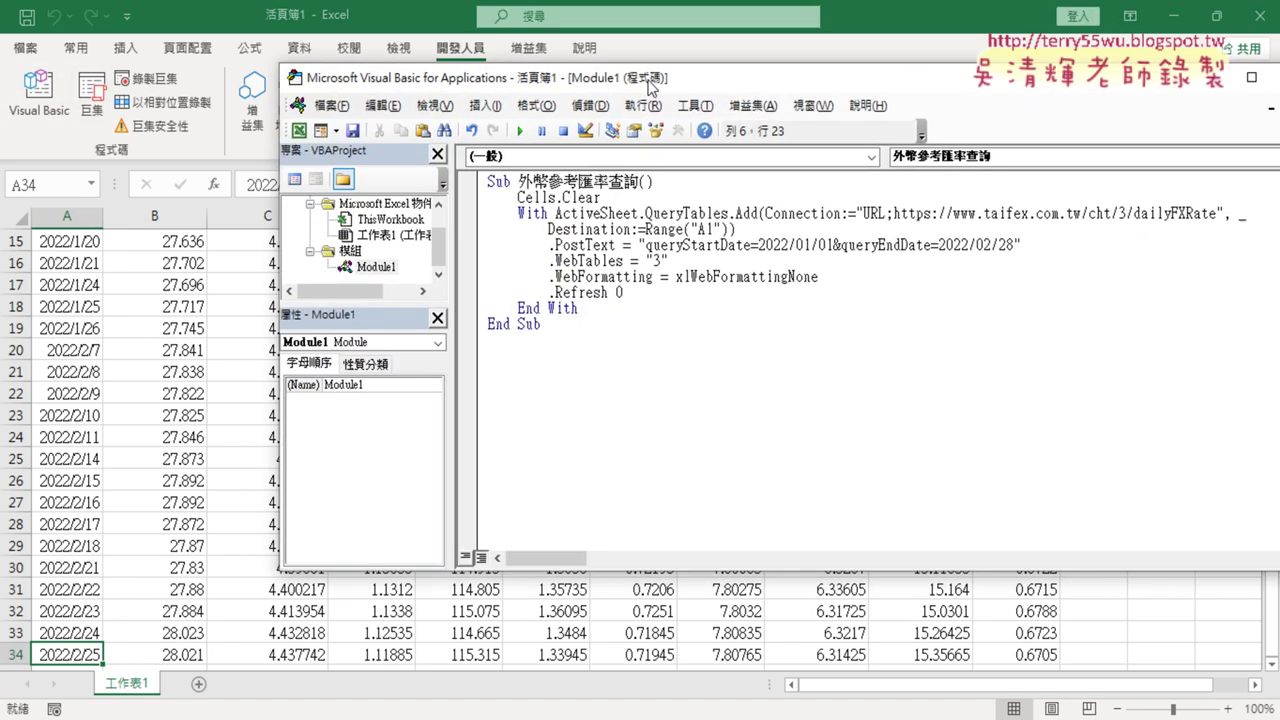
# Change the PostText dates to queryStartDate=2022/03/01 and queryEndDate=2022/04/28.
pyautogui.moveTo(866, 95); pyautogui.dragTo(602, 92)
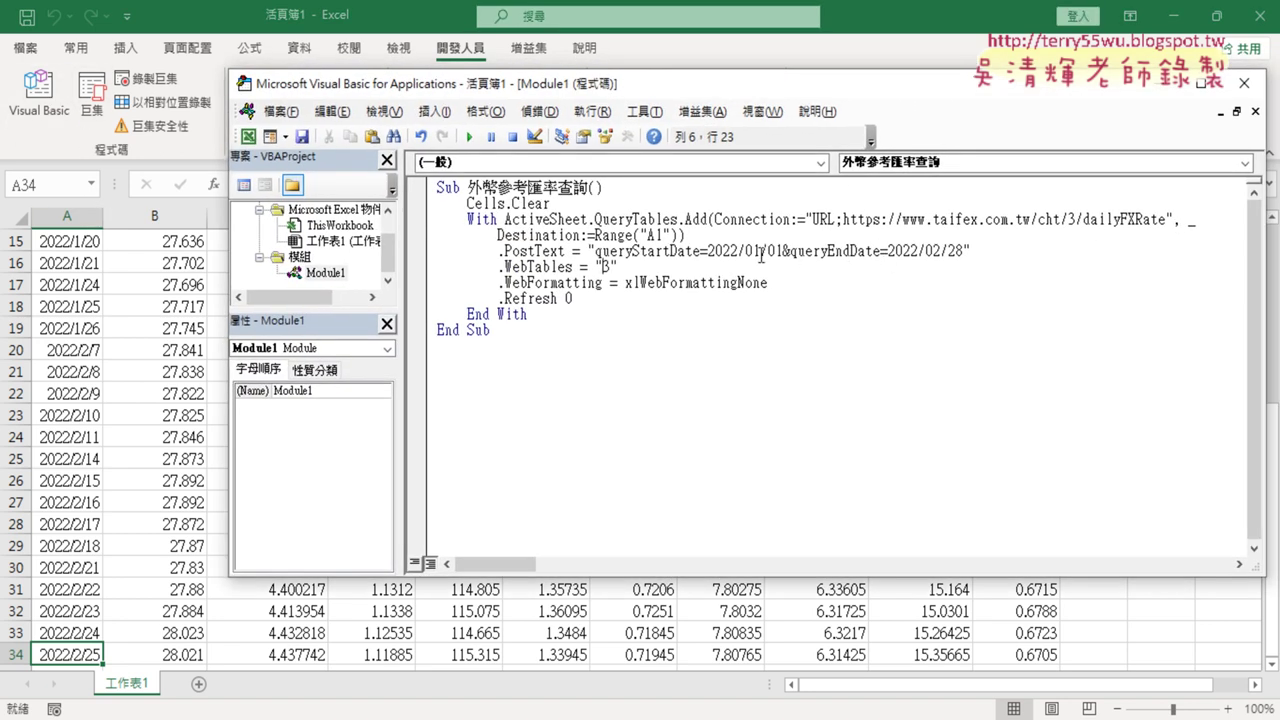
pyautogui.moveTo(761, 251); pyautogui.dragTo(752, 251)
pyautogui.write('3')
pyautogui.moveTo(945, 251); pyautogui.dragTo(936, 251)
pyautogui.write('4')
pyautogui.moveTo(551, 204); pyautogui.dragTo(466, 204)
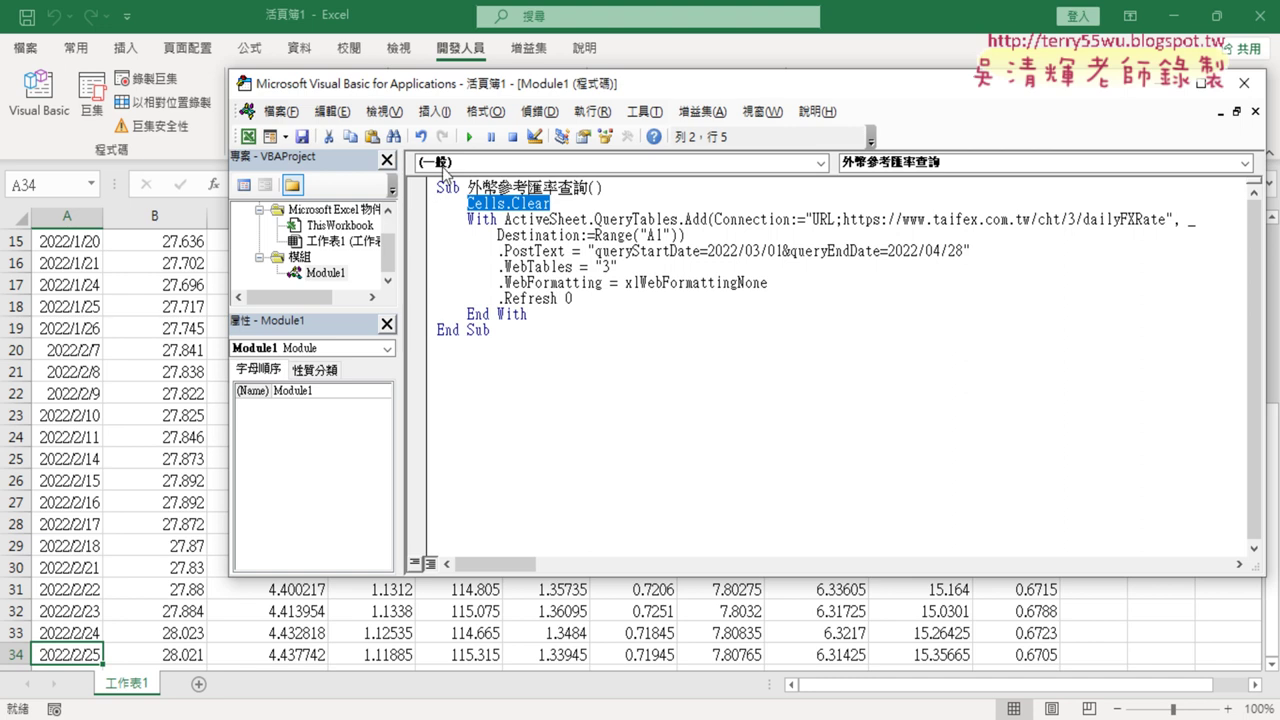
pyautogui.click(469, 136)
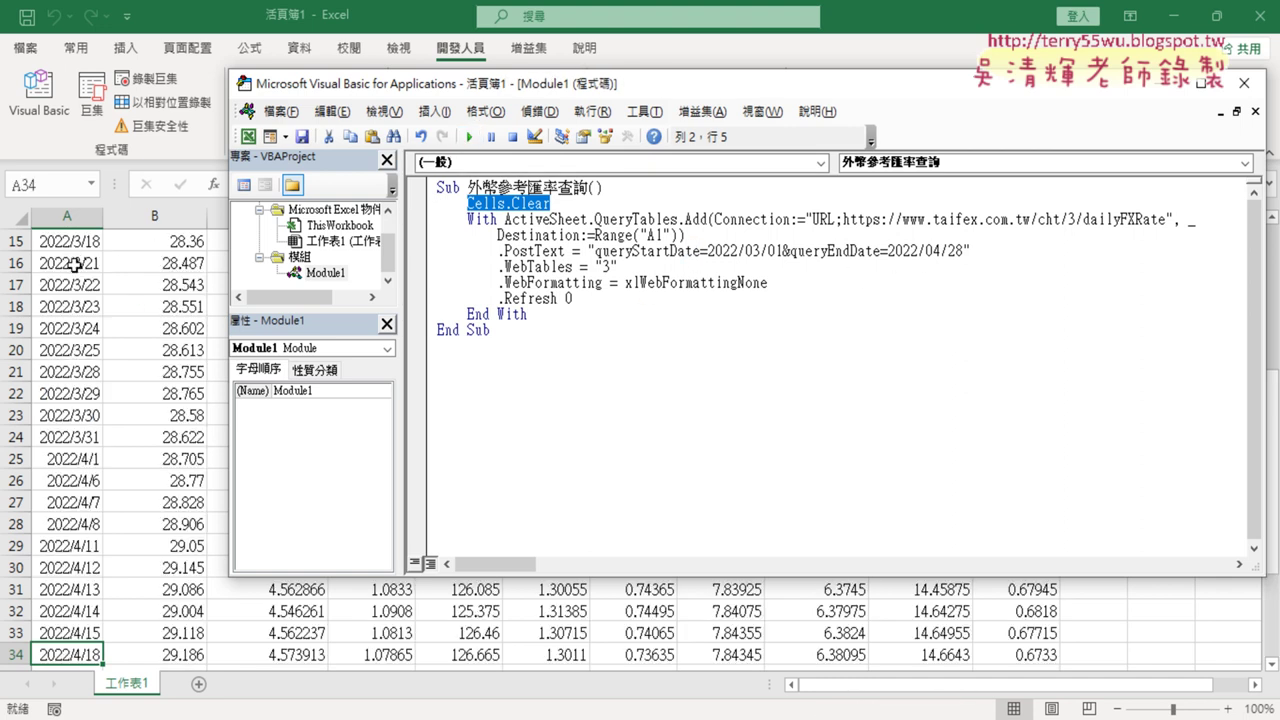
pyautogui.click(74, 263)
pyautogui.scroll(5, 75, 265)
pyautogui.click(74, 260)
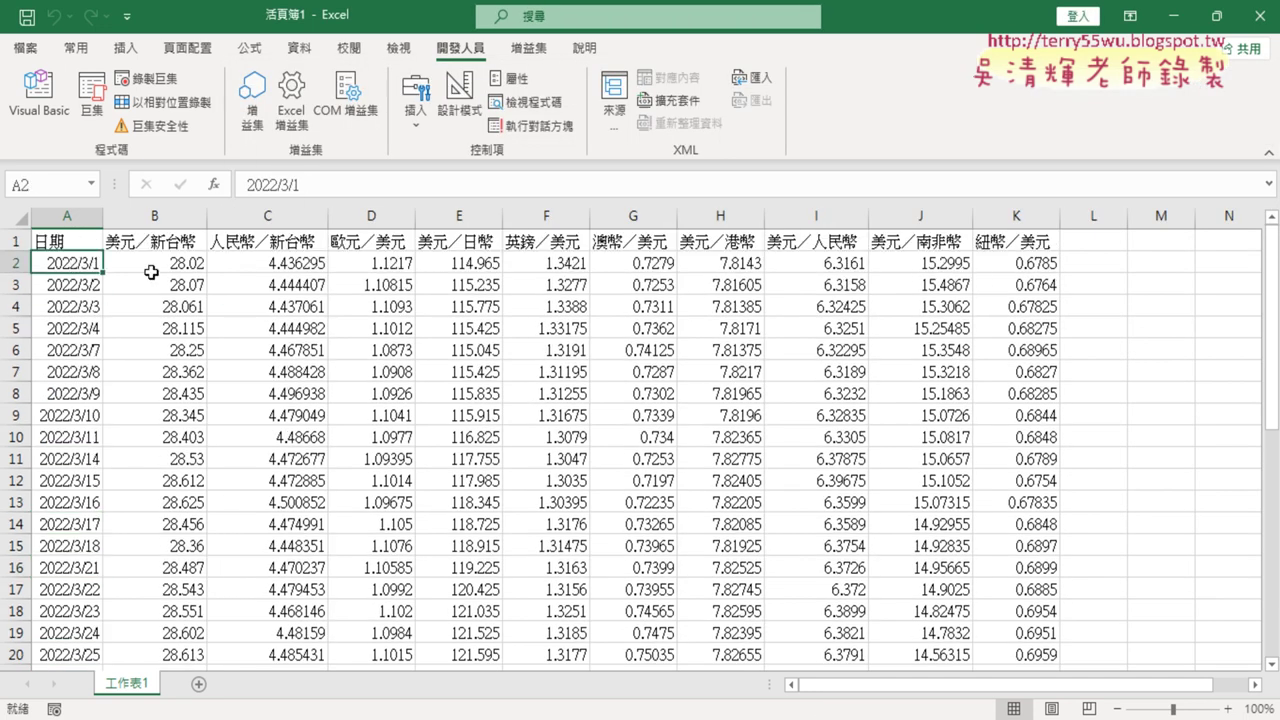
pyautogui.scroll(-6, 148, 277)
pyautogui.scroll(-5, 148, 277)
pyautogui.click(84, 415)
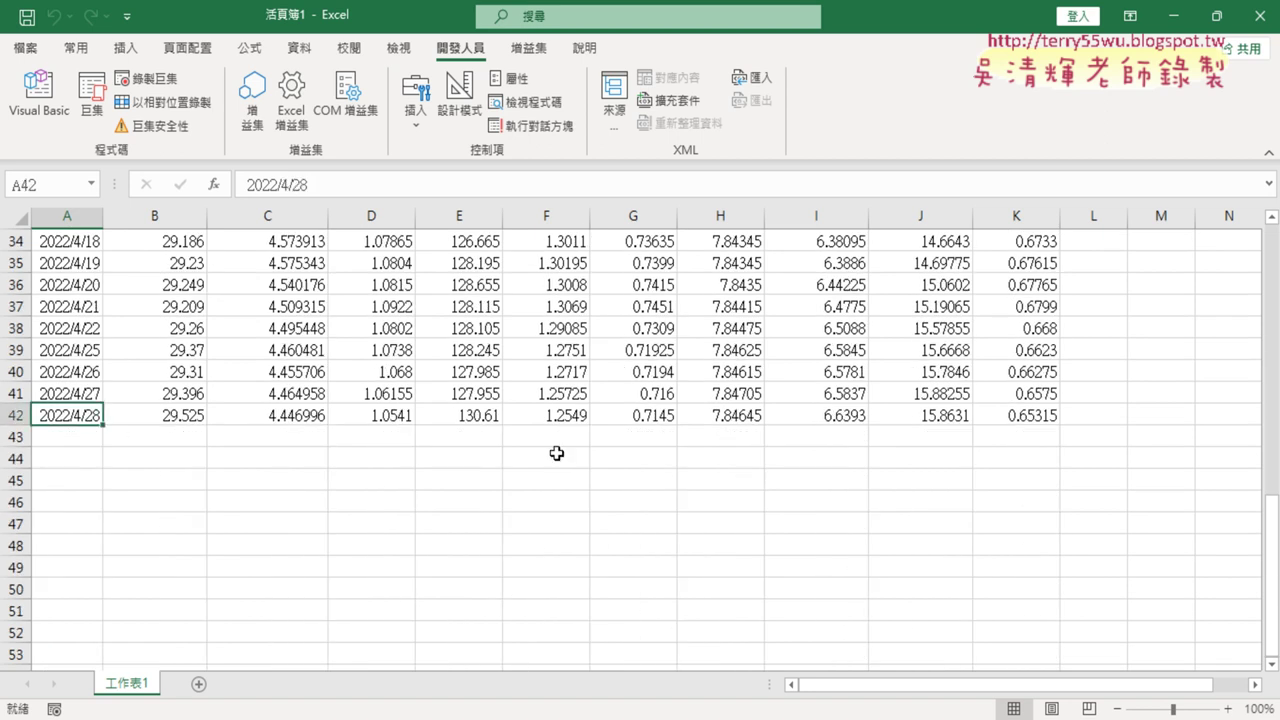
pyautogui.scroll(5, 556, 451)
pyautogui.scroll(6, 553, 451)
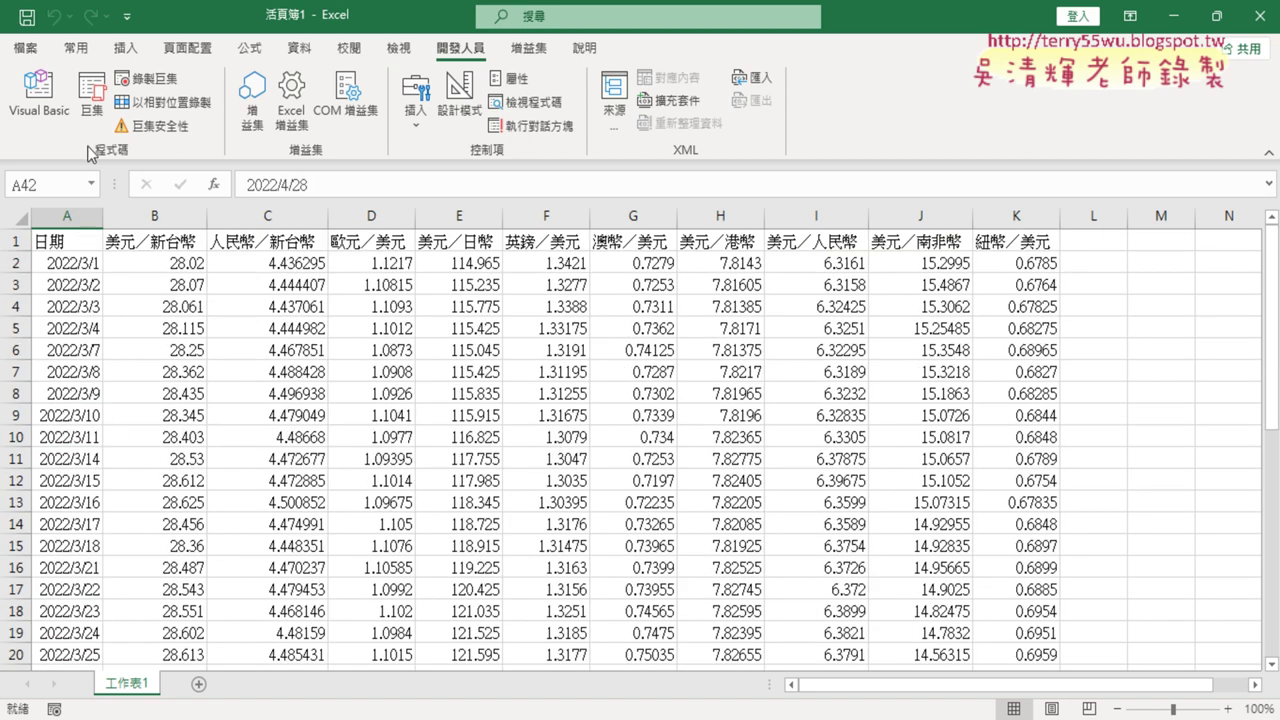
pyautogui.click(38, 95)
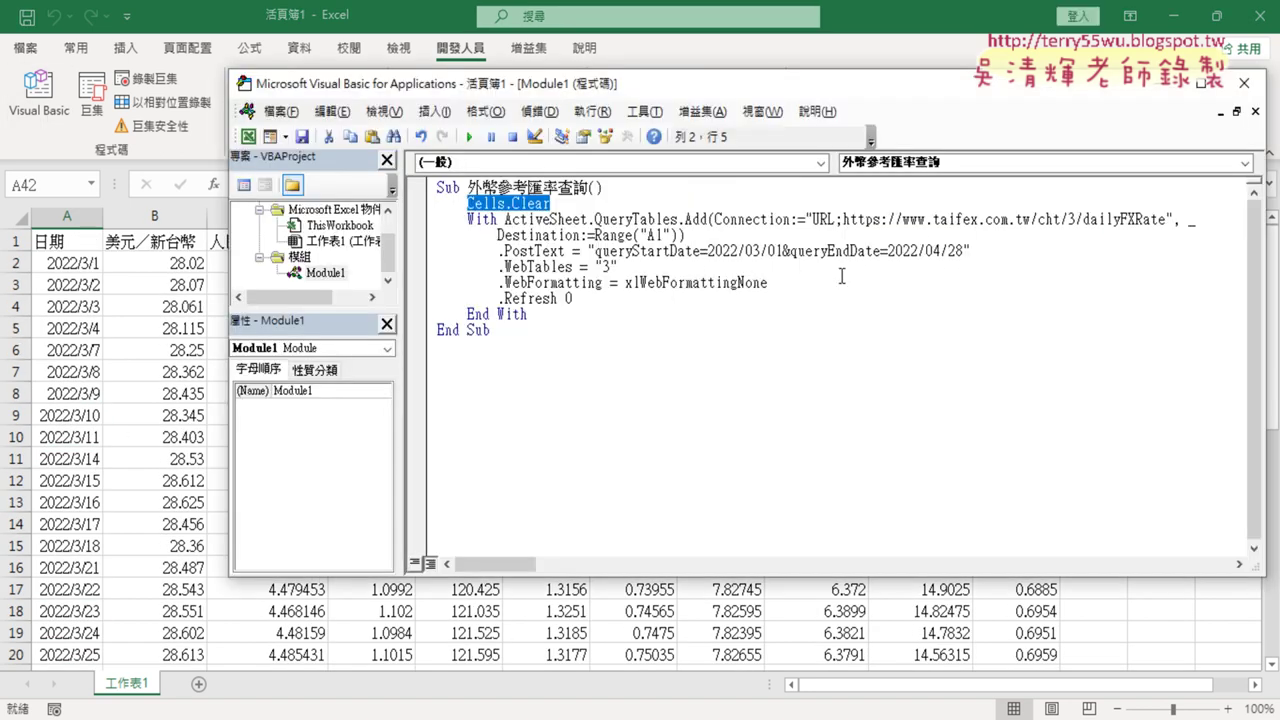
# Change the .PostText dates to 2022/01/01 and 2022/12/31, then rerun the macro.
pyautogui.click(756, 251)
pyautogui.write('1')
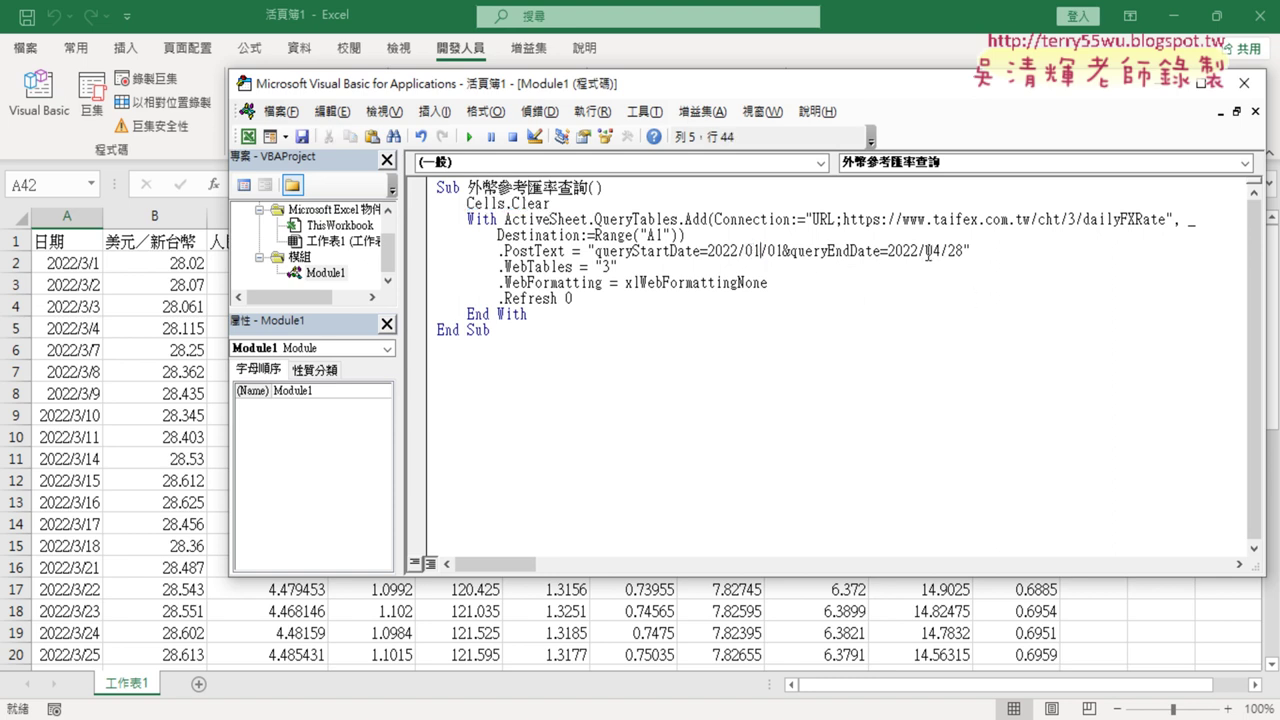
pyautogui.moveTo(940, 251); pyautogui.dragTo(926, 251)
pyautogui.write('12')
pyautogui.press('Right')
pyautogui.press('Delete')
pyautogui.press('Delete')
pyautogui.write('31')
pyautogui.click(469, 136)
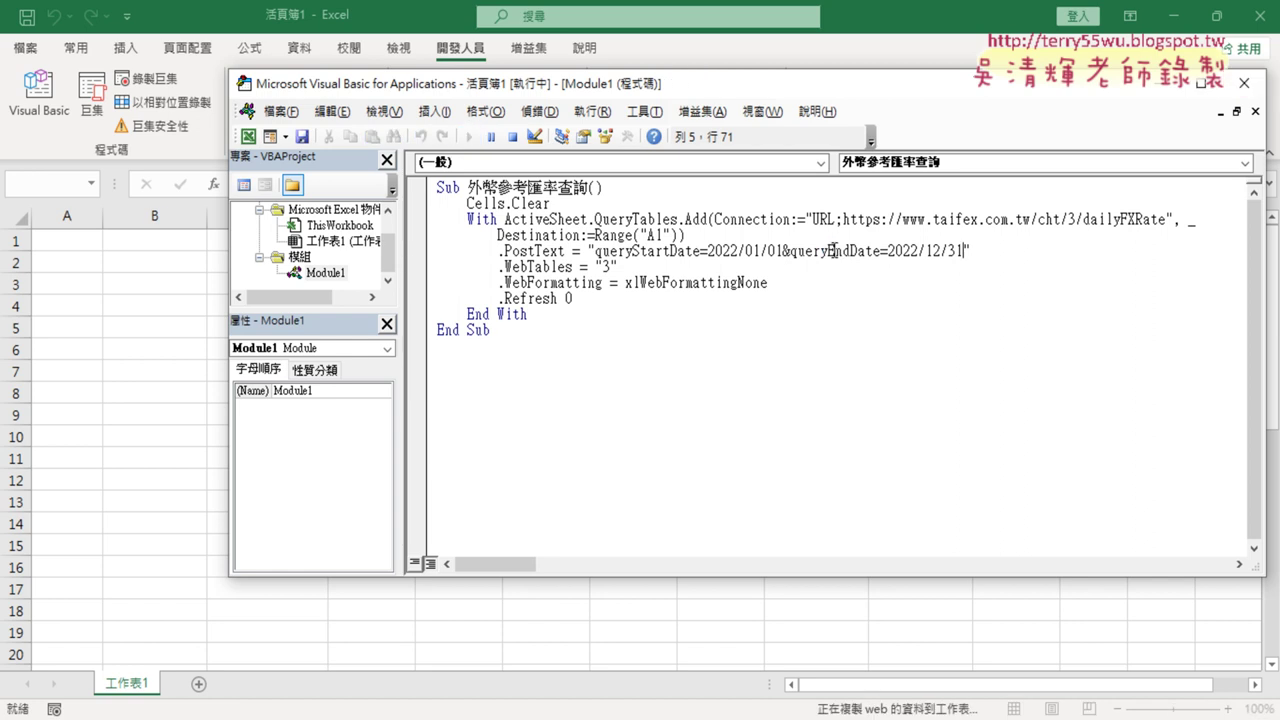
pyautogui.click(70, 241)
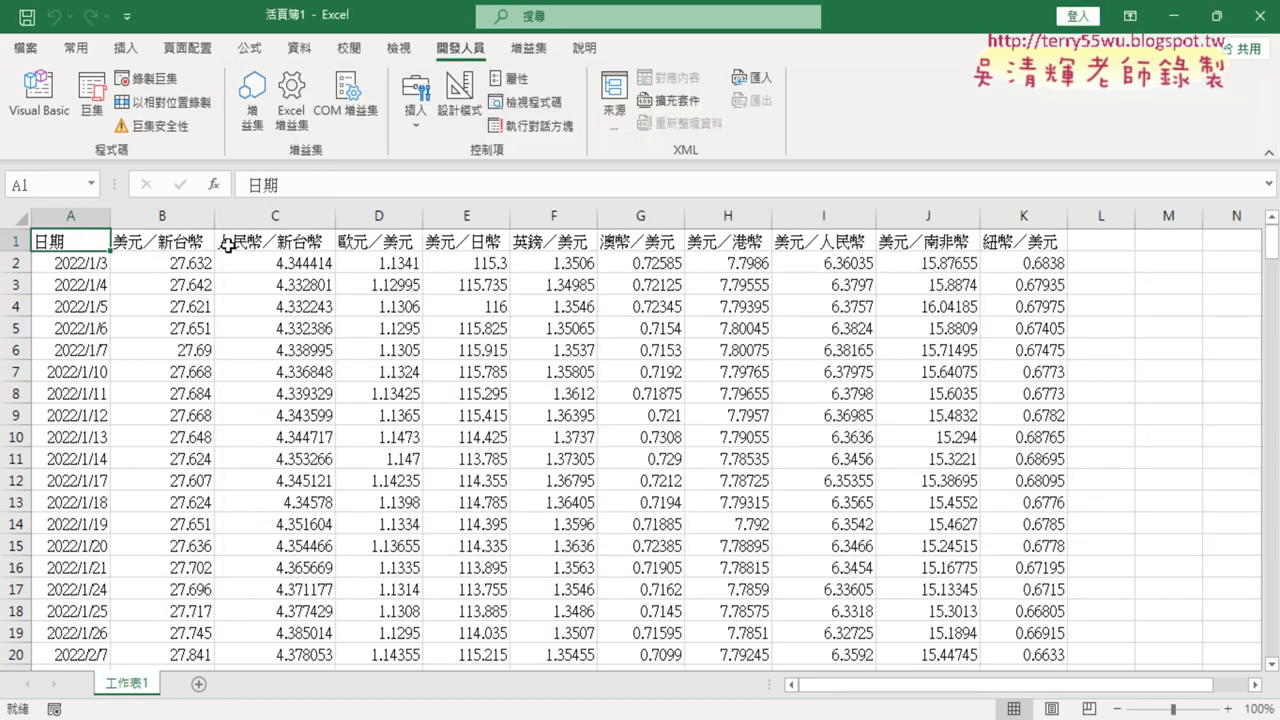
pyautogui.hotkey('ctrl', 'Down')
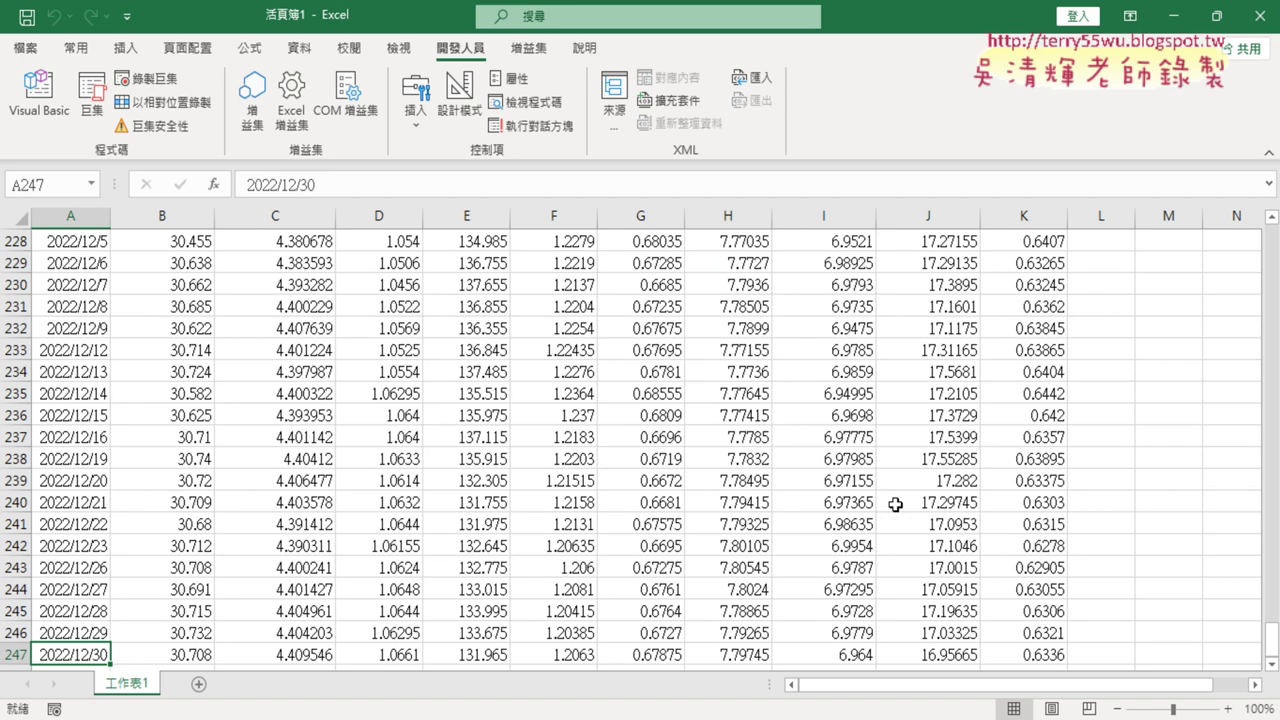
pyautogui.hotkey('ctrl', 'Home')
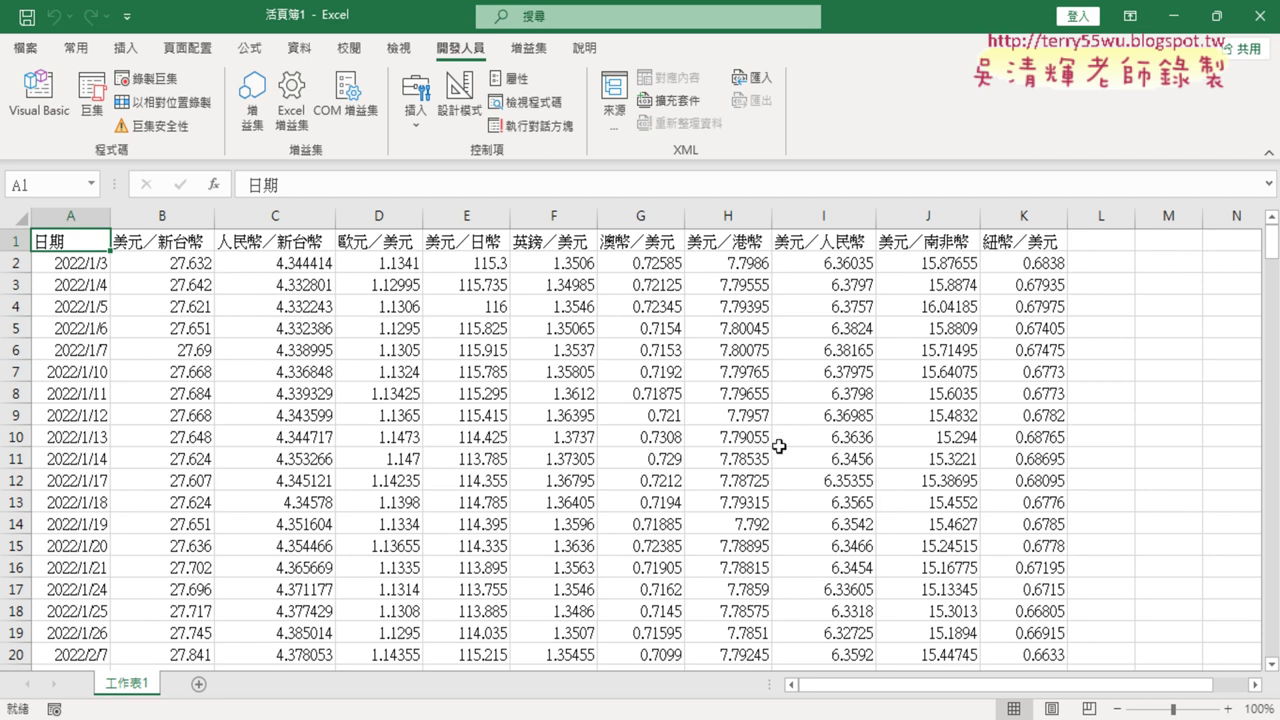
pyautogui.click(162, 268)
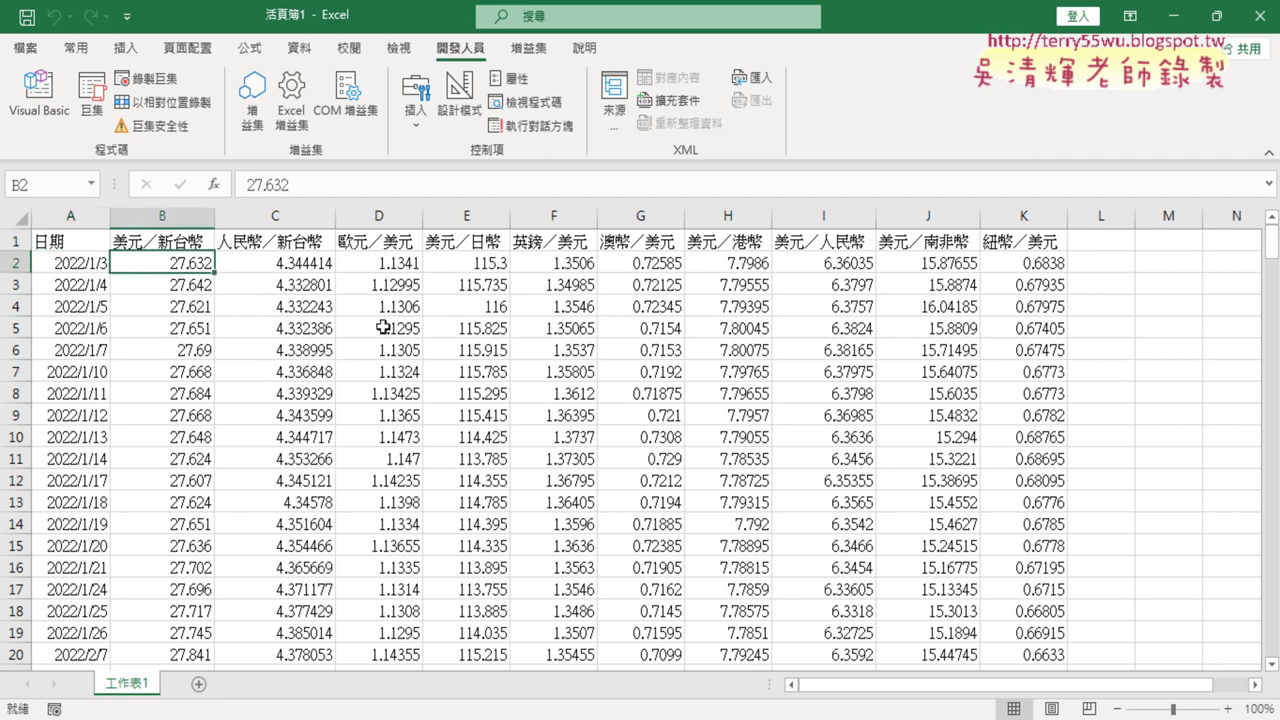
pyautogui.scroll(-2, 212, 432)
pyautogui.scroll(-2, 212, 432)
pyautogui.scroll(-3, 212, 432)
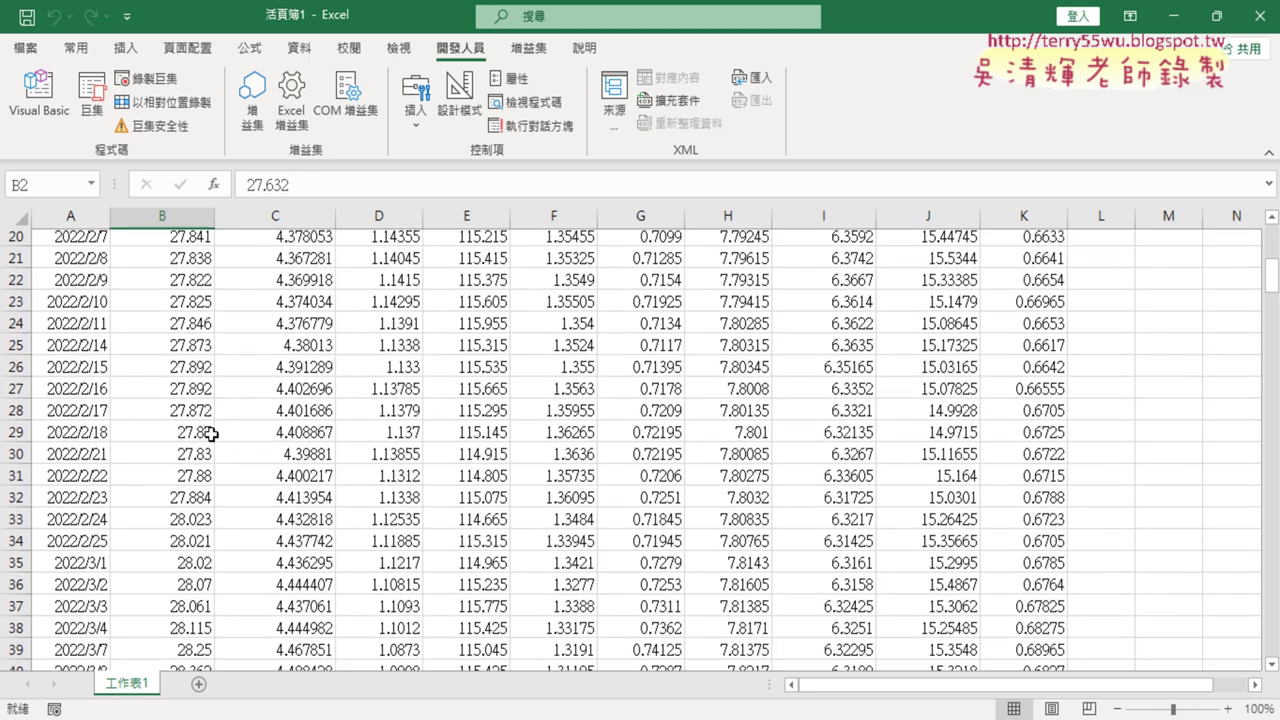
pyautogui.scroll(-3, 206, 440)
pyautogui.scroll(-4, 204, 446)
pyautogui.scroll(-4, 204, 446)
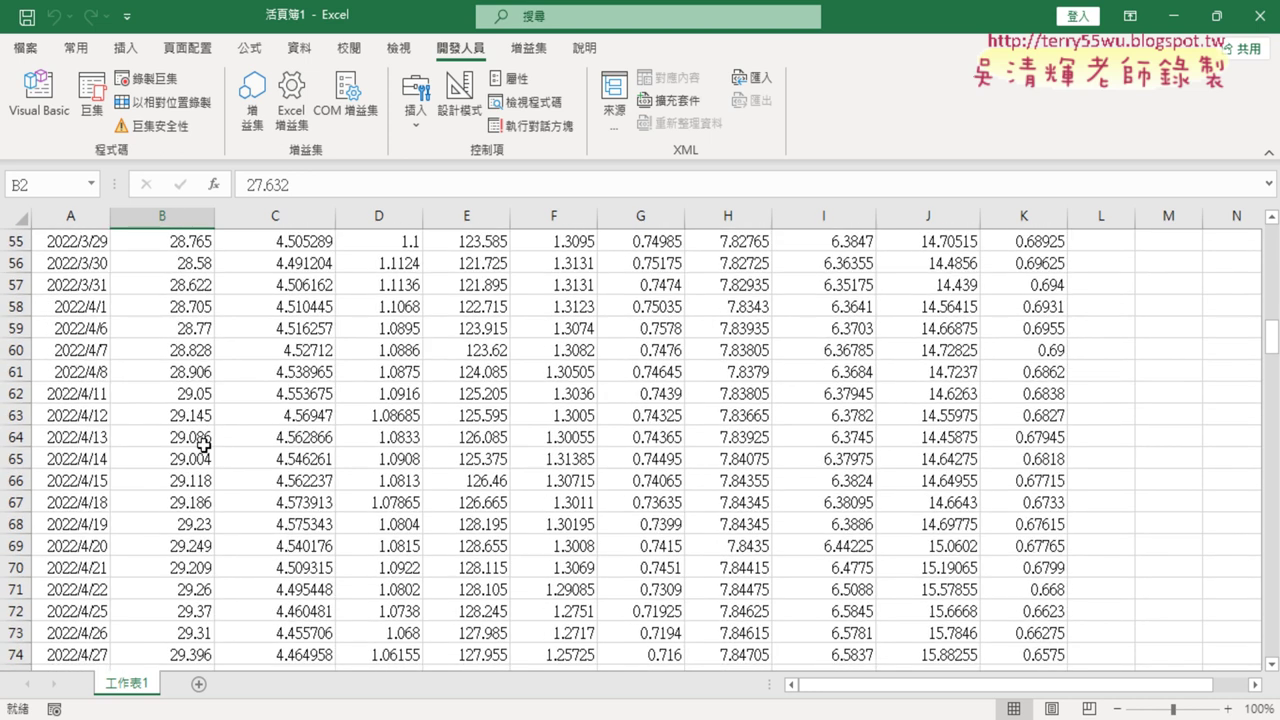
pyautogui.scroll(-6, 204, 446)
pyautogui.scroll(-5, 204, 446)
pyautogui.scroll(-4, 204, 446)
pyautogui.scroll(-9, 204, 445)
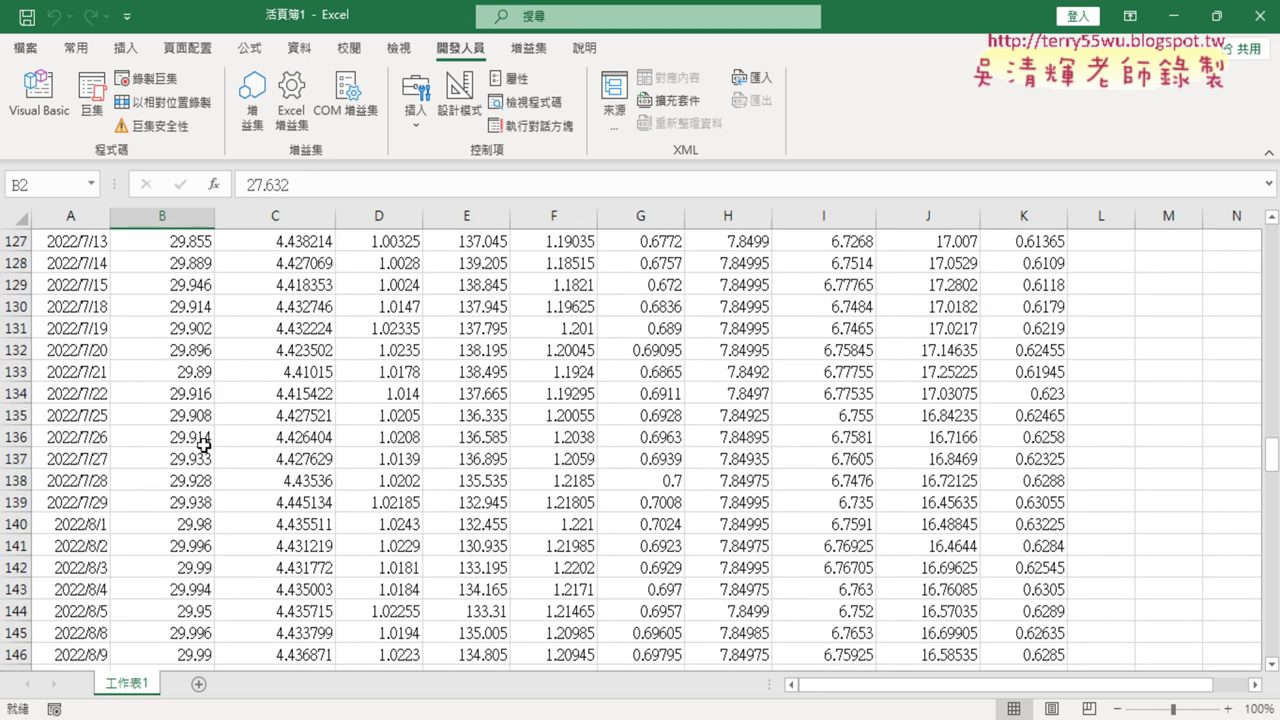
pyautogui.scroll(-5, 204, 445)
pyautogui.scroll(-6, 206, 440)
pyautogui.scroll(-2, 208, 437)
pyautogui.scroll(-4, 208, 437)
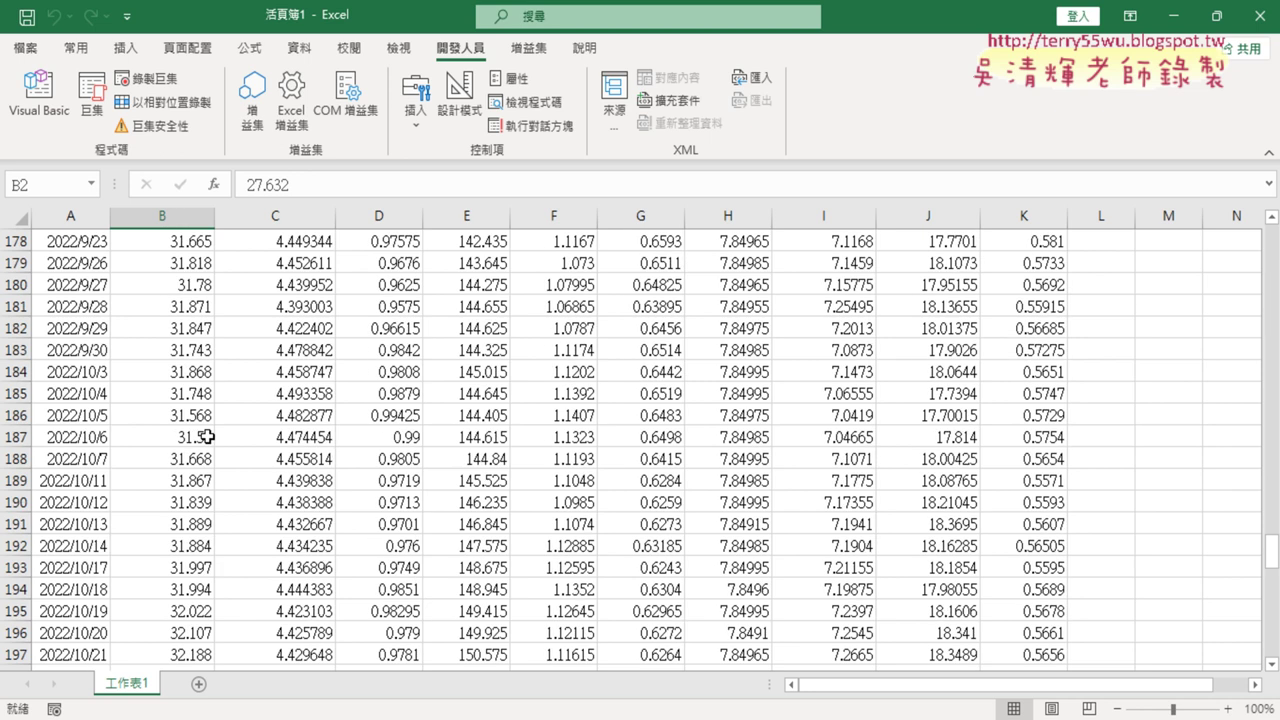
pyautogui.scroll(-4, 208, 437)
pyautogui.scroll(-3, 208, 437)
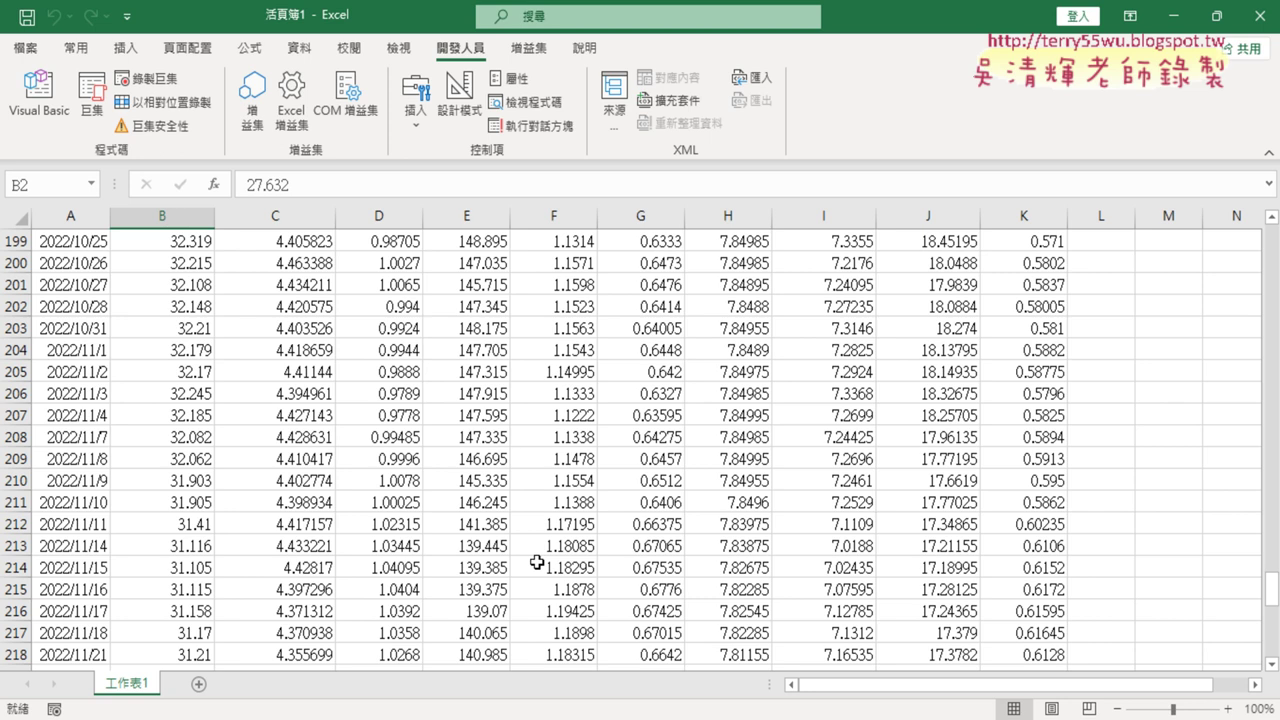
# Scroll further through the 2022 rates and reopen the VBA editor with the macro code.
pyautogui.scroll(-1, 280, 525)
pyautogui.scroll(-3, 275, 525)
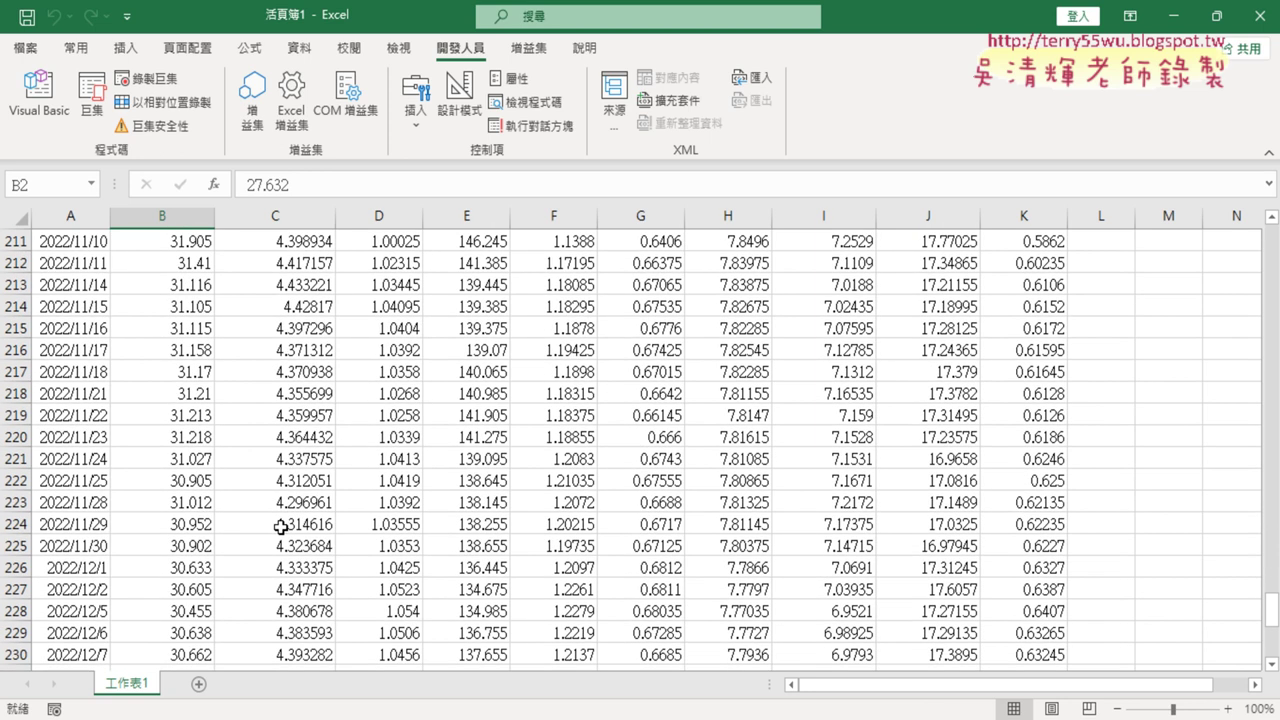
pyautogui.click(50, 112)
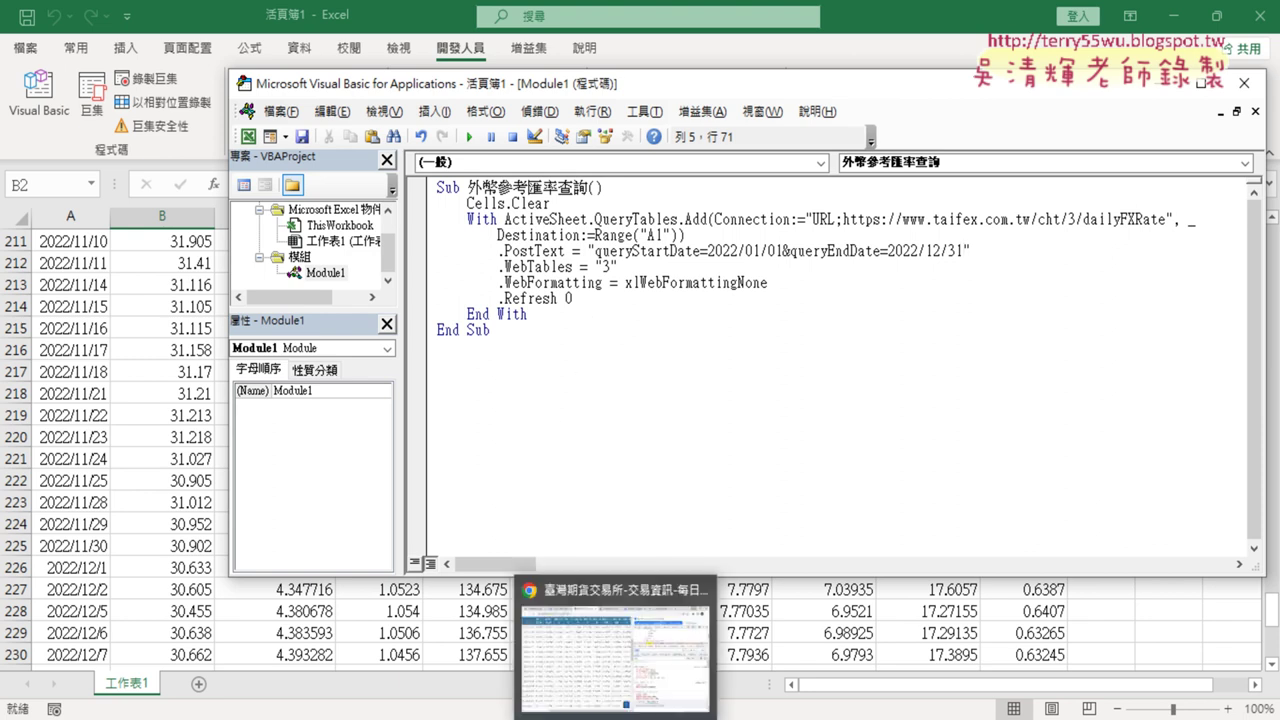
# Switch to the Google Docs handout in Chrome and select its macro code block.
pyautogui.click(660, 650)
pyautogui.click(256, 30)
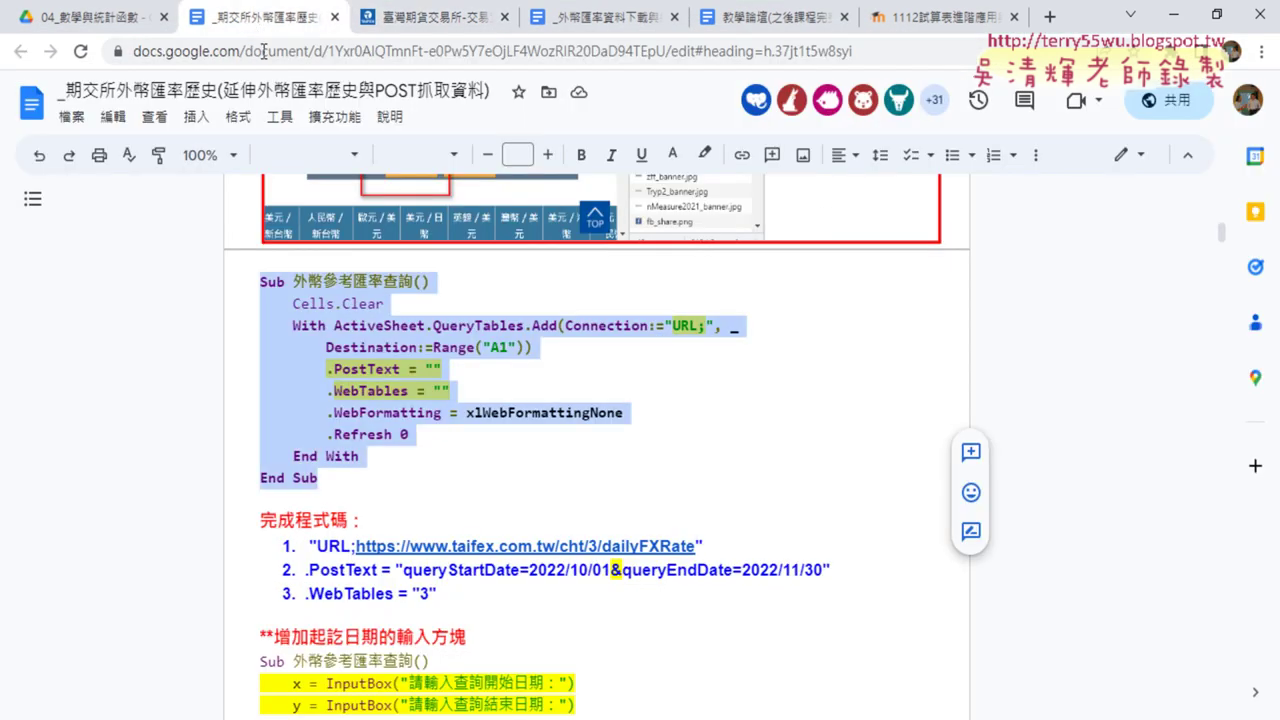
pyautogui.click(707, 325)
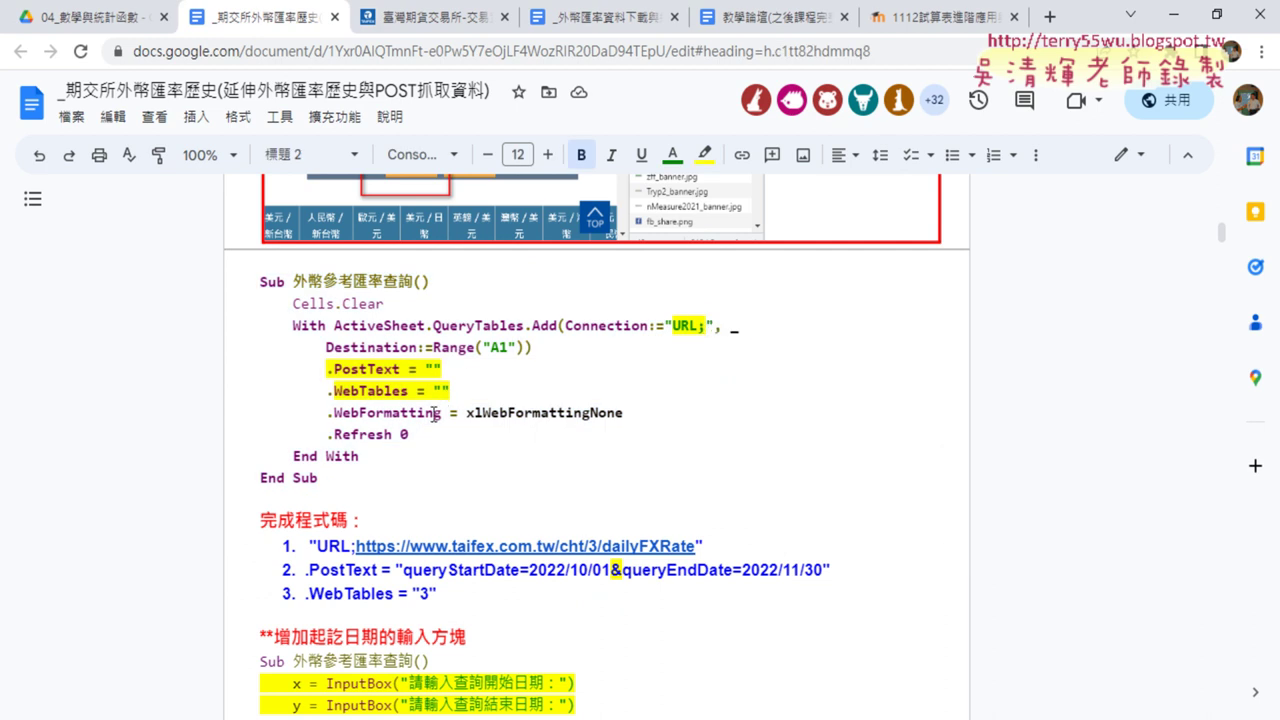
pyautogui.moveTo(317, 478); pyautogui.dragTo(245, 280)
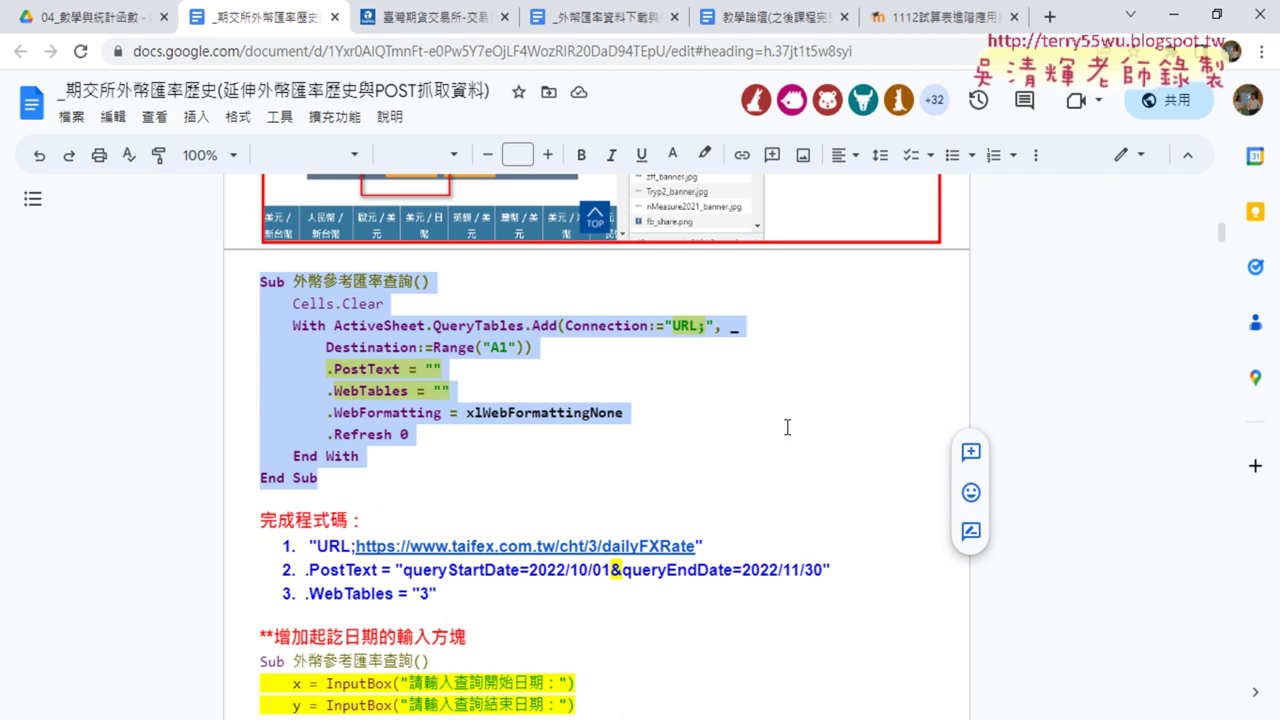
# Select the handout's InputBox lines for start and end dates, then return to the VBA editor.
pyautogui.scroll(-2, 786, 425)
pyautogui.scroll(-1, 786, 421)
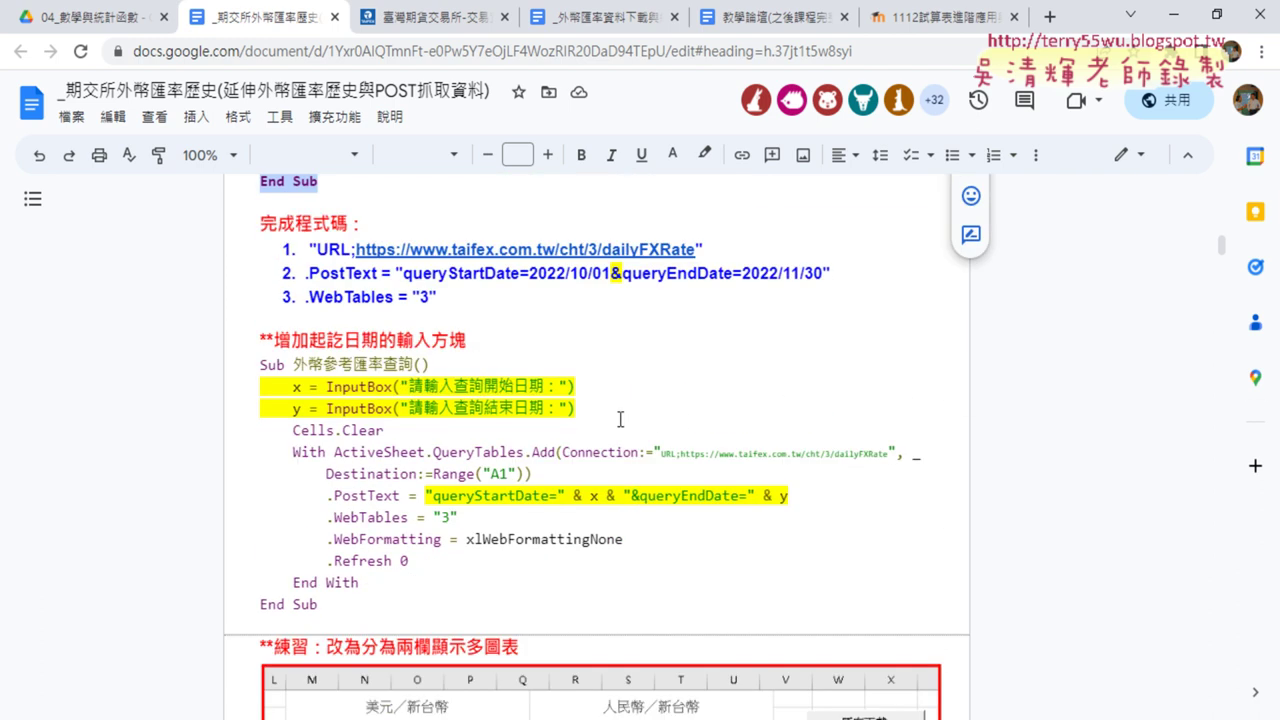
pyautogui.tripleClick(375, 406)
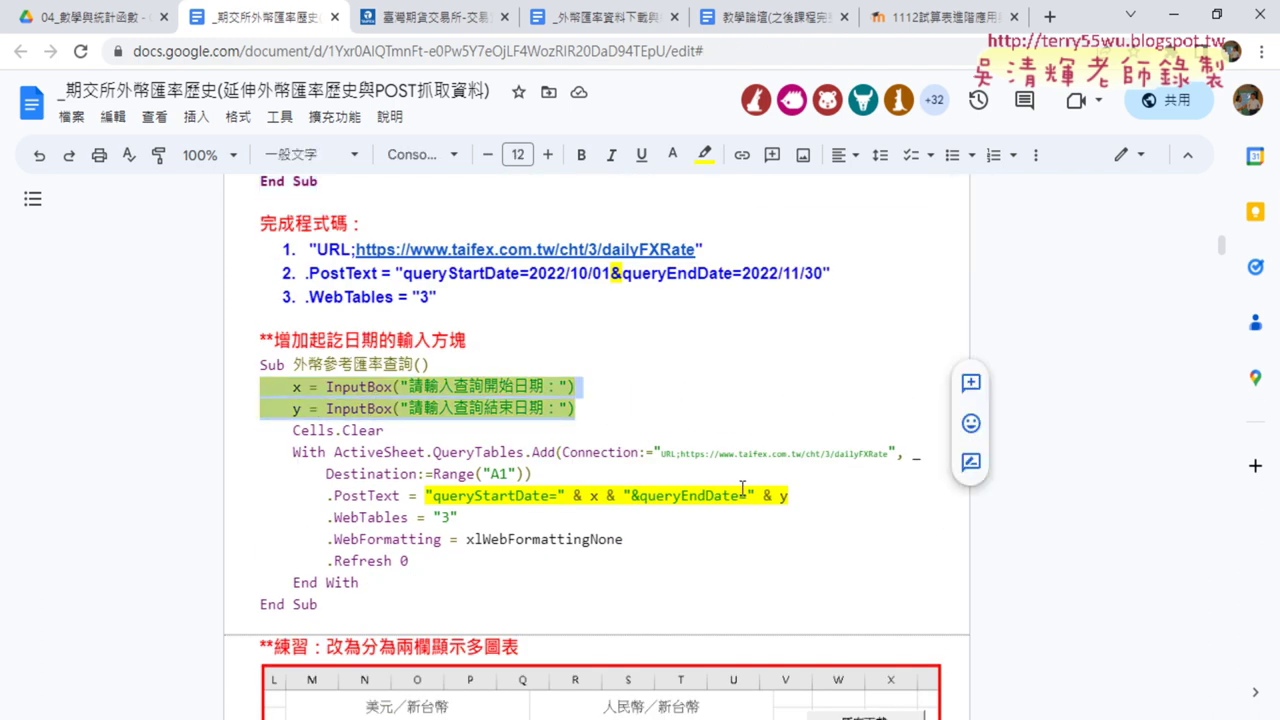
pyautogui.click(675, 718)
pyautogui.click(771, 641)
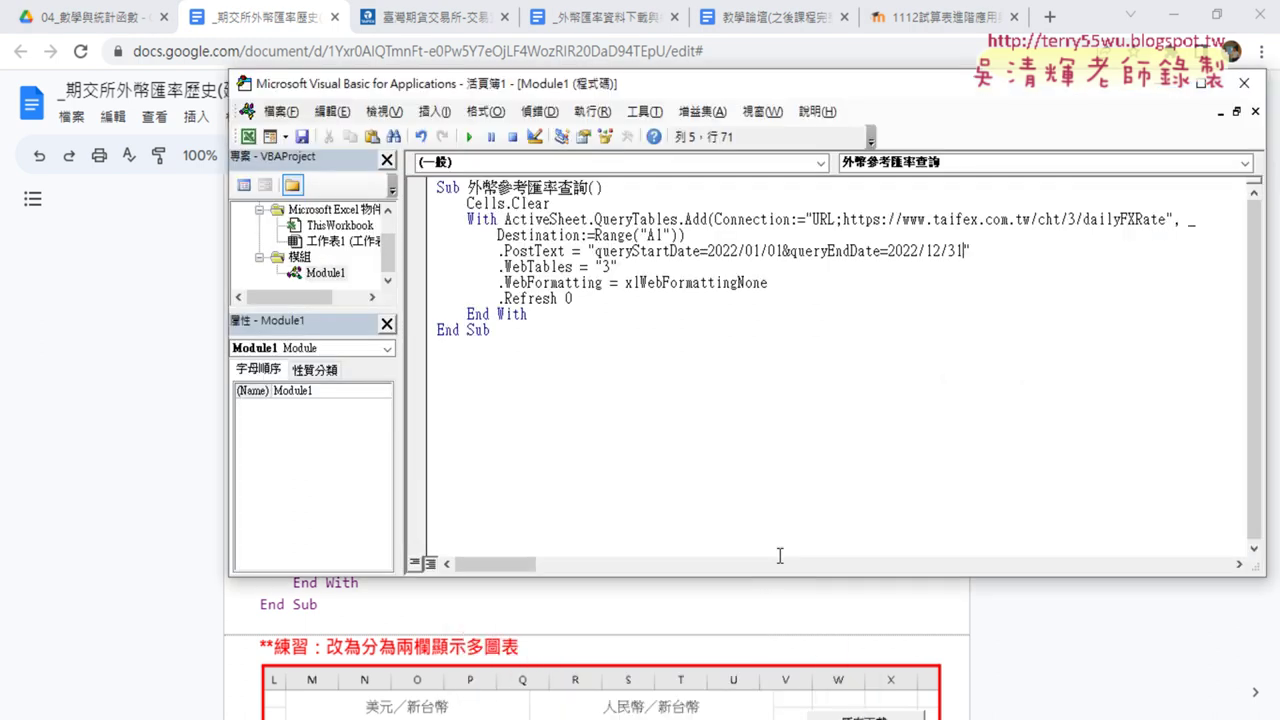
pyautogui.click(962, 251)
pyautogui.hotkey('shift', 'Down')
pyautogui.moveTo(975, 251); pyautogui.dragTo(888, 251)
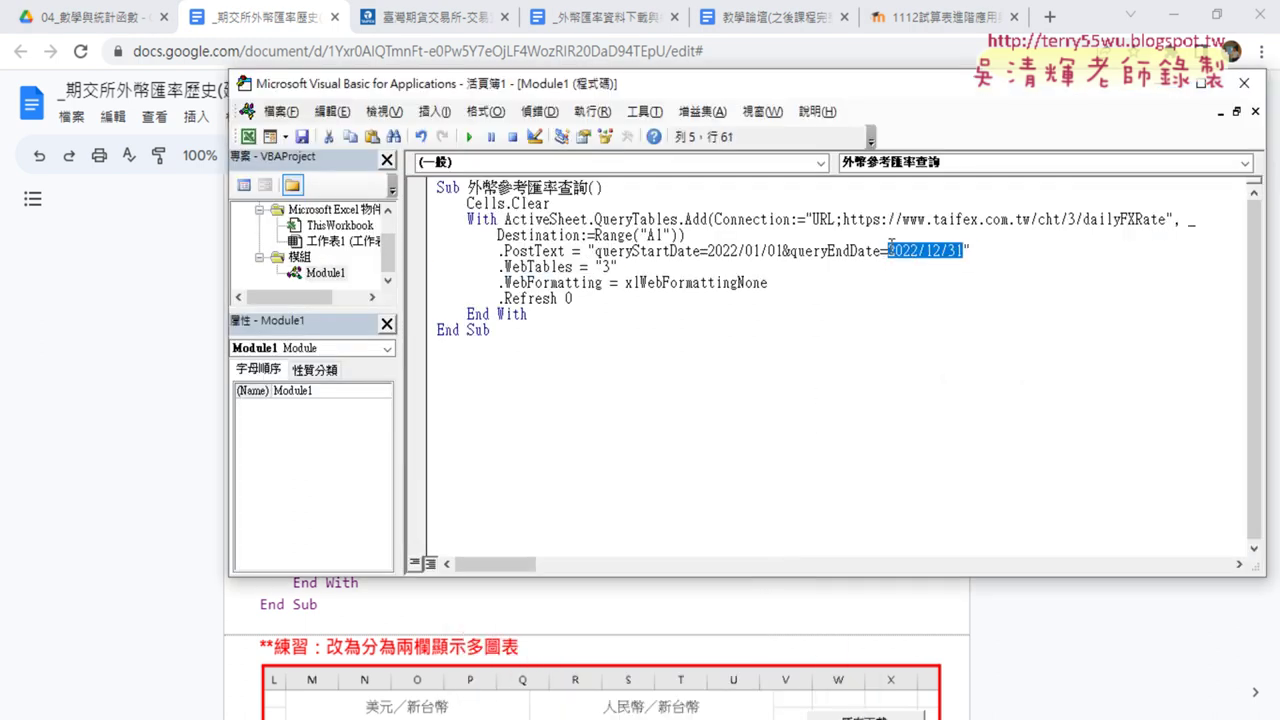
pyautogui.click(782, 251)
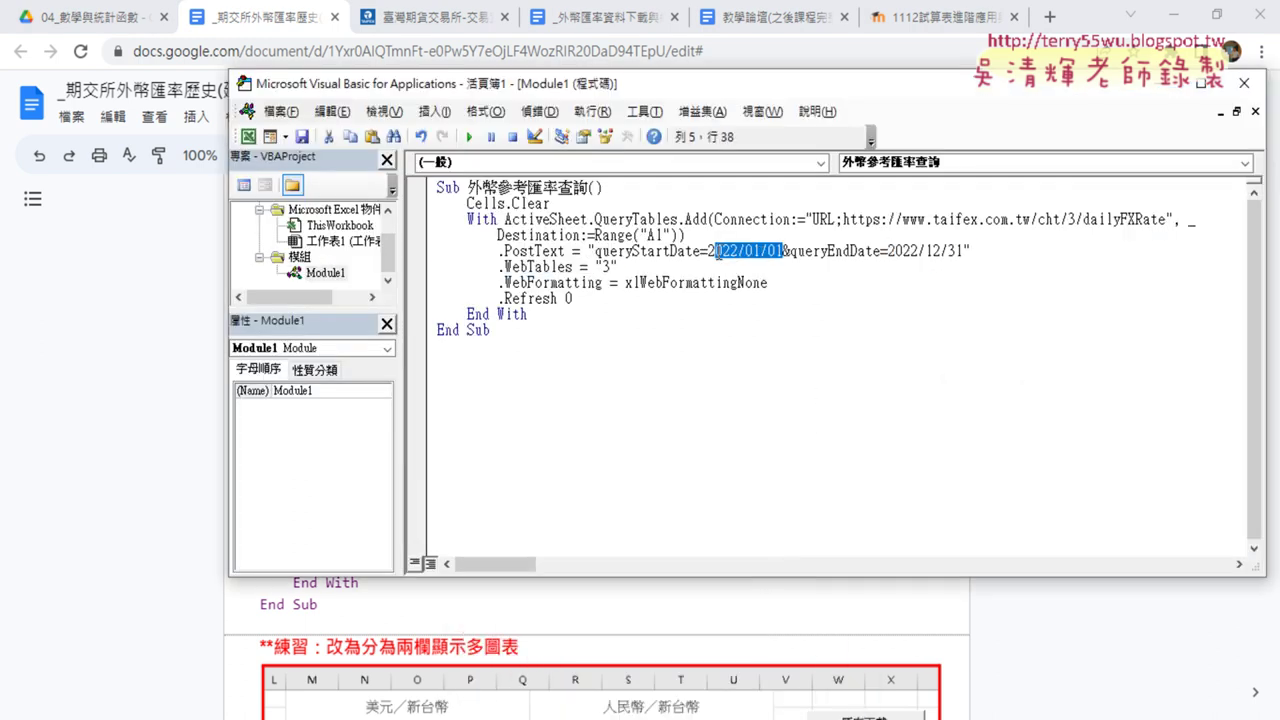
pyautogui.moveTo(782, 251); pyautogui.dragTo(708, 251)
# Scroll the Google Docs handout to the six-currency, two-column chart exercise with macro buttons.
pyautogui.click(814, 631)
pyautogui.scroll(-3, 876, 625)
pyautogui.scroll(-2, 876, 625)
pyautogui.scroll(1, 876, 623)
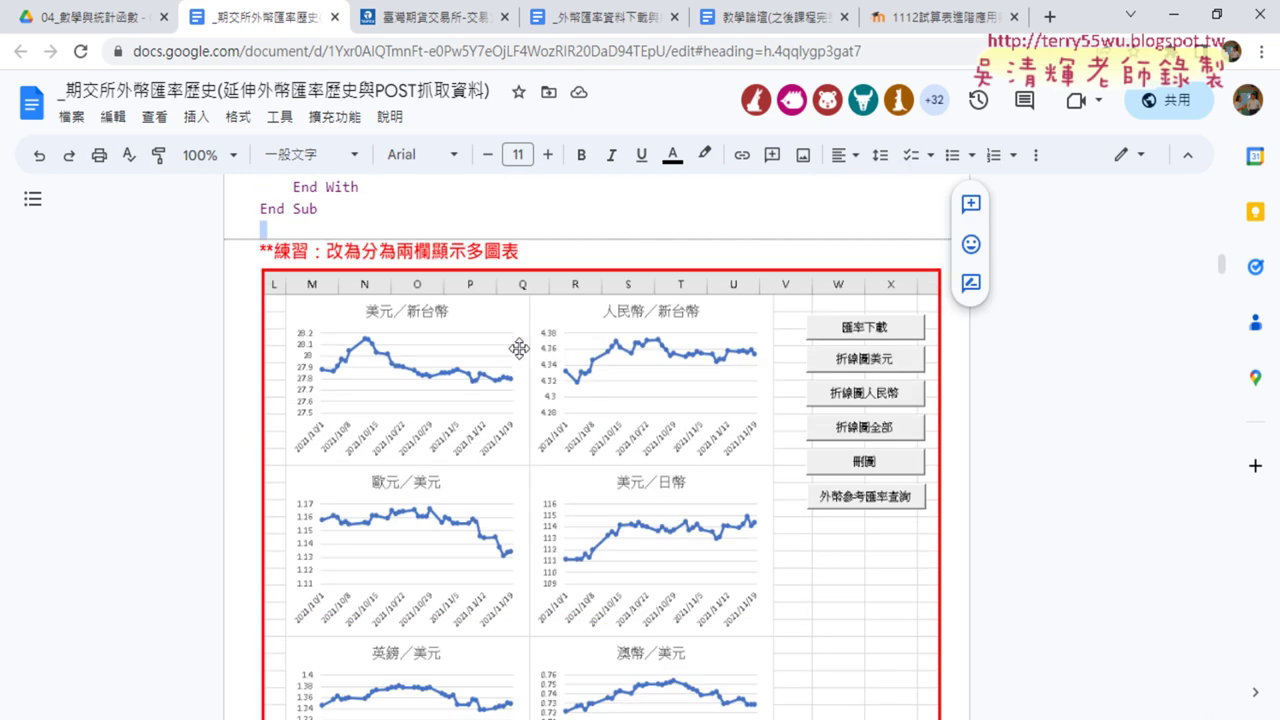